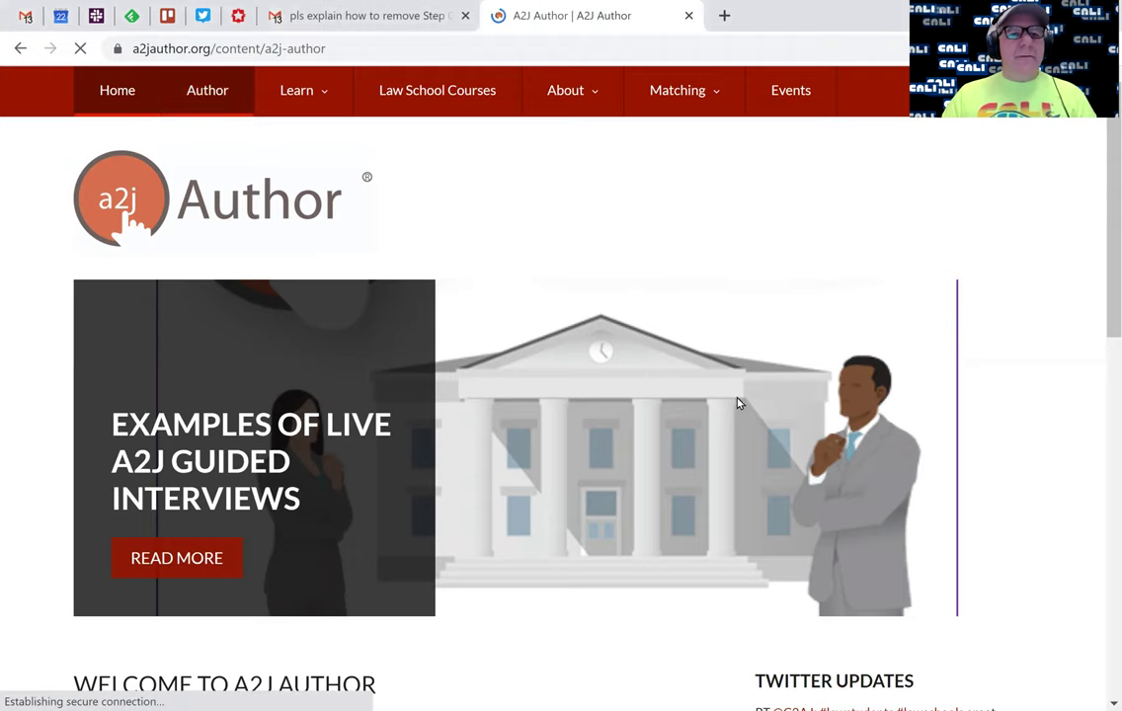
# Step: Log in to the A2J Author website with the saved credentials
pyautogui.scroll(-2, 357, 542)
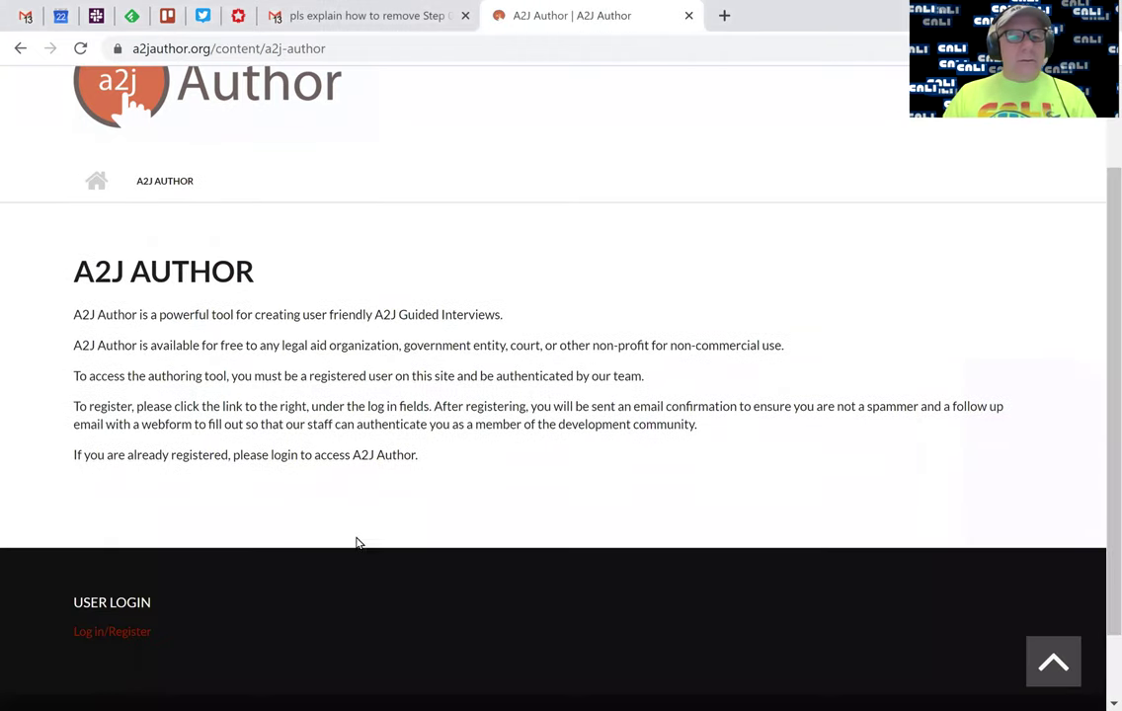
pyautogui.click(110, 631)
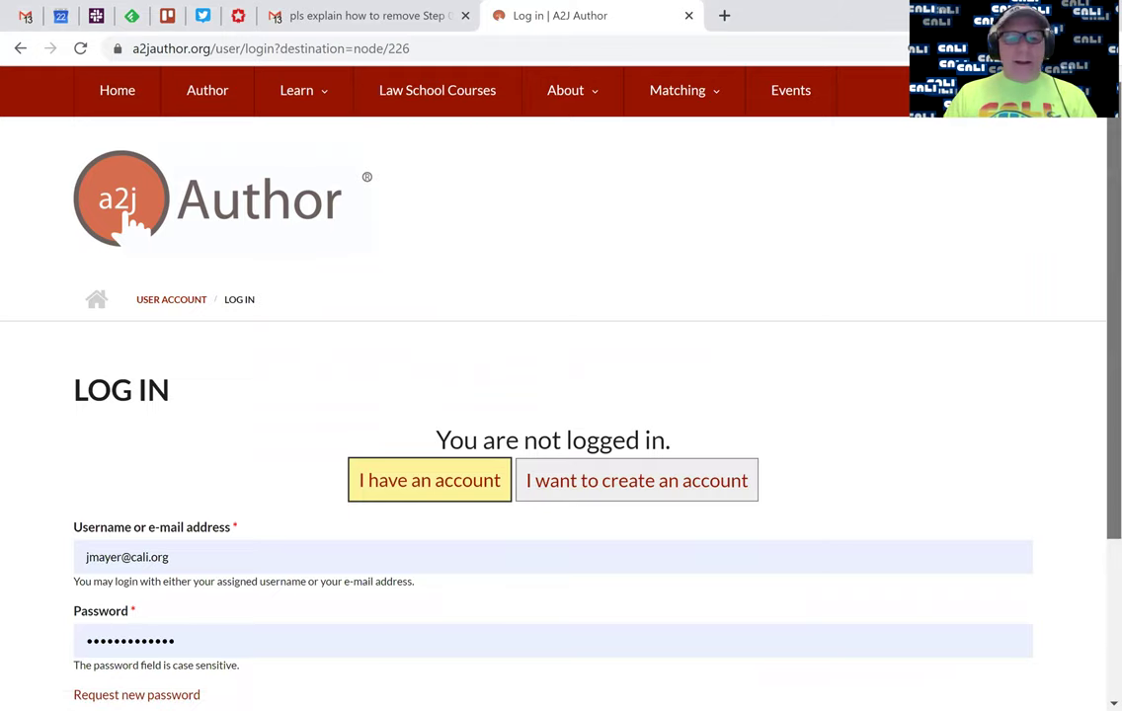
pyautogui.scroll(-3, 804, 548)
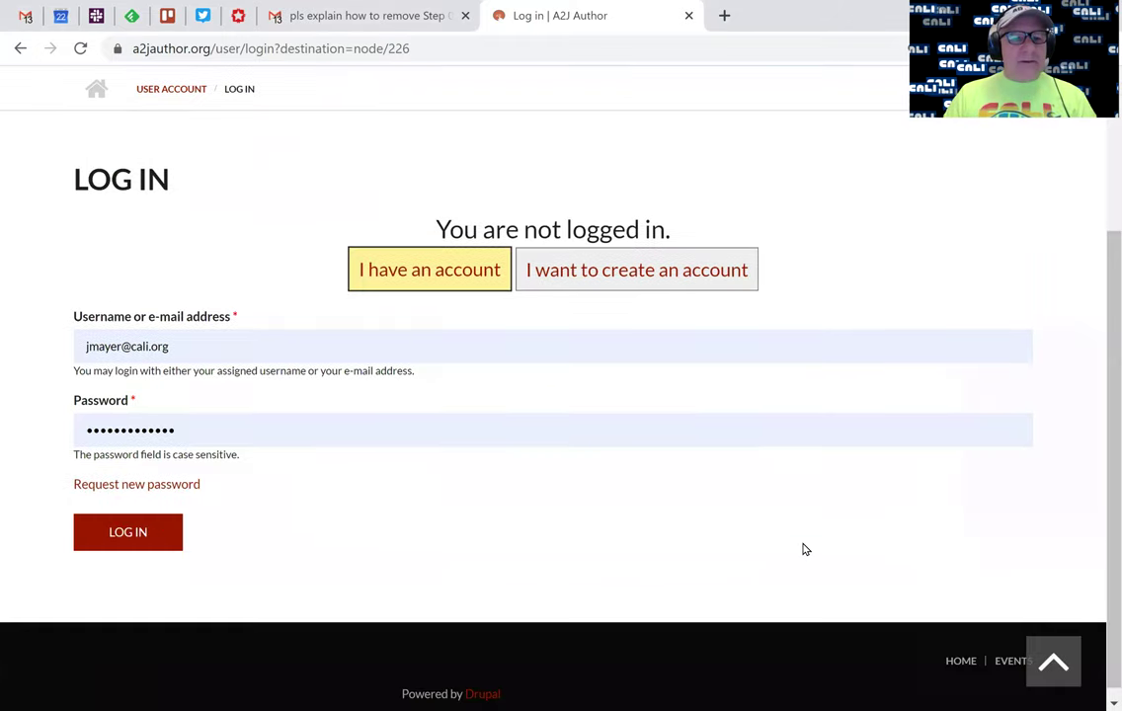
pyautogui.click(135, 531)
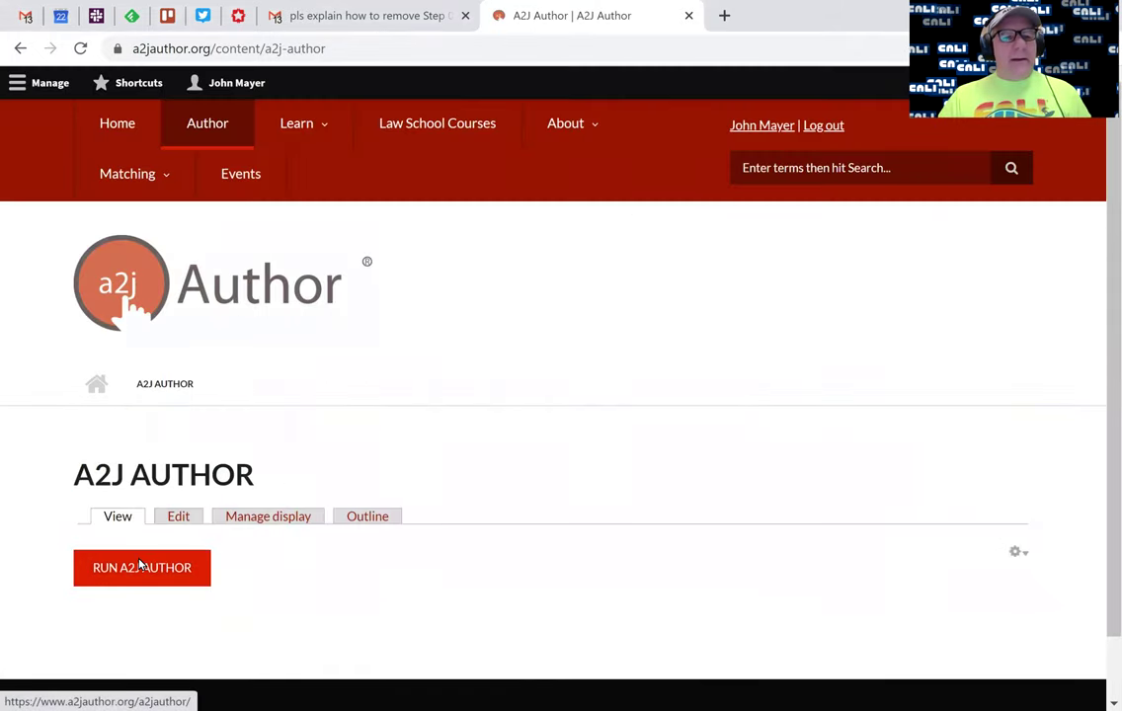
# Step: Launch A2J Author at 100% zoom and start a new Blank Interview
pyautogui.click(138, 564)
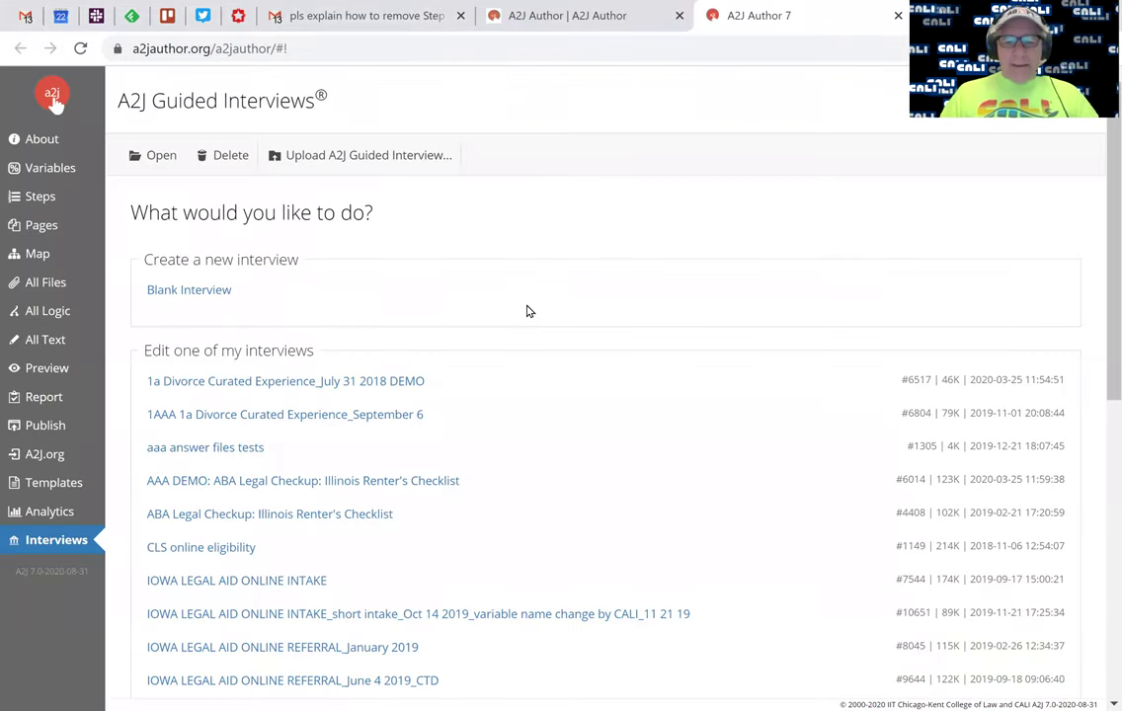
pyautogui.hotkey('ctrl', '+')
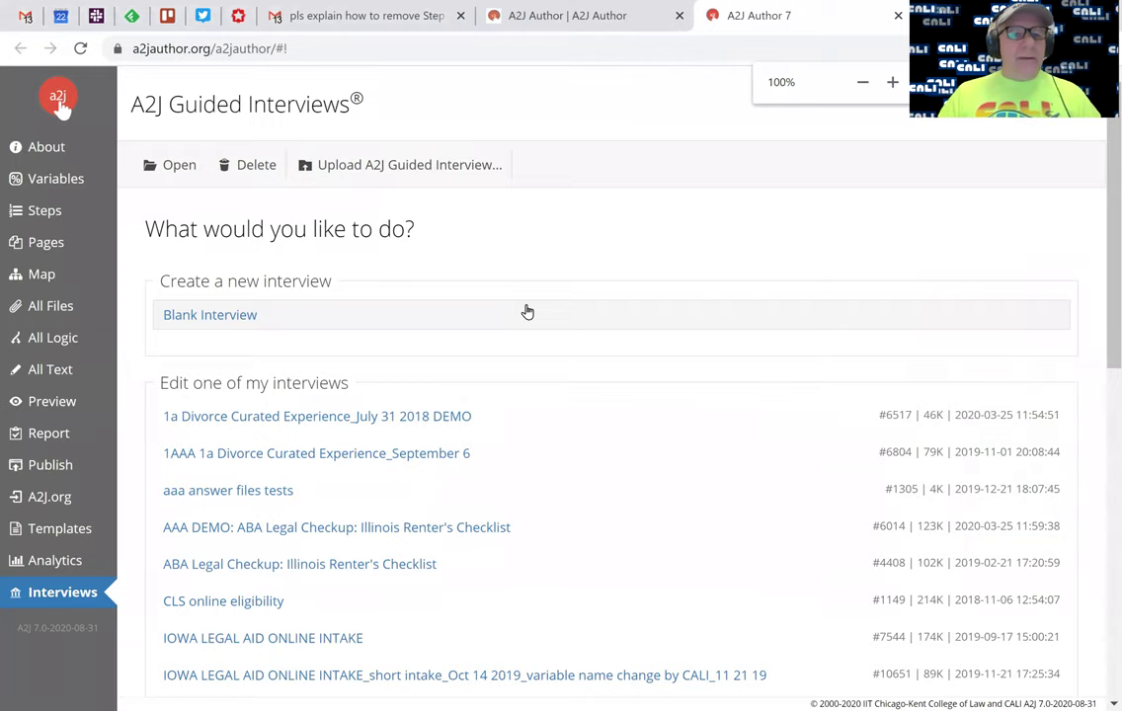
pyautogui.doubleClick(191, 323)
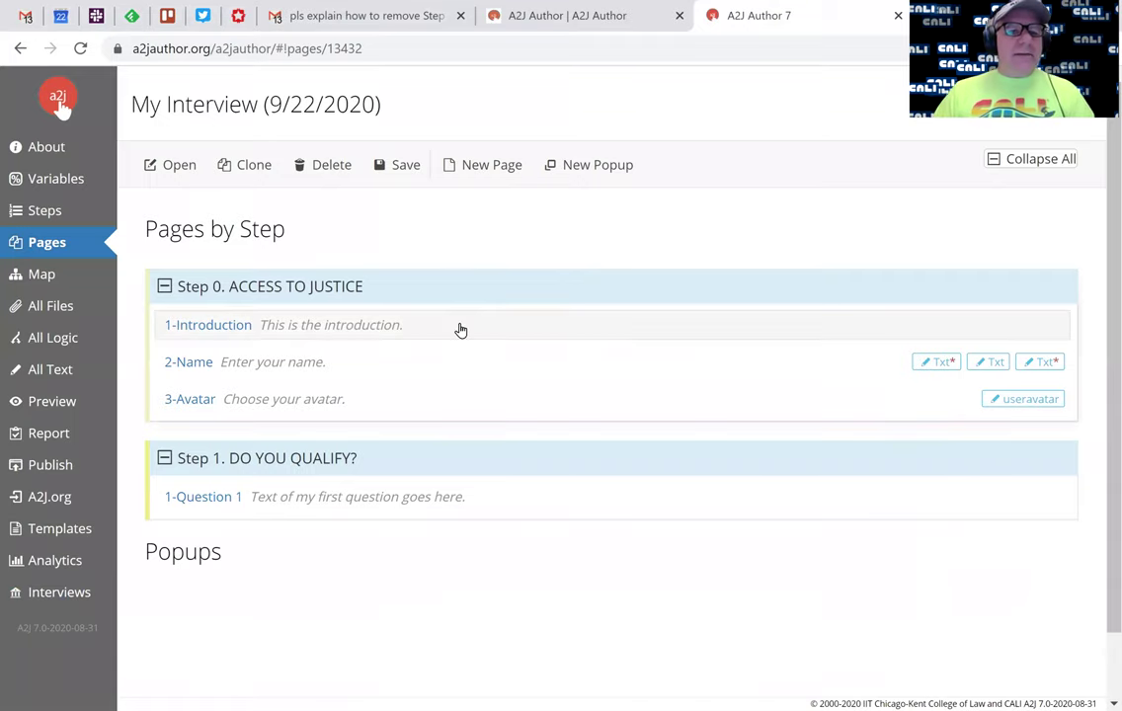
# Step: Set the interview's Number of Steps to 1 and return to the Pages view
pyautogui.click(44, 211)
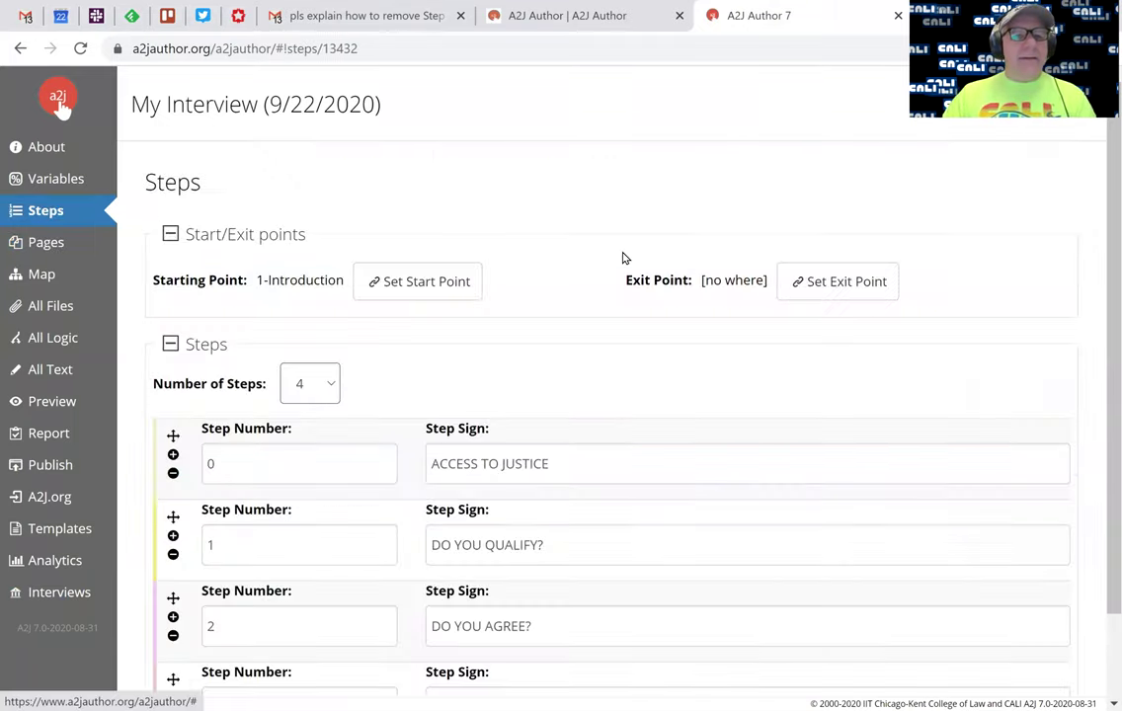
pyautogui.click(333, 386)
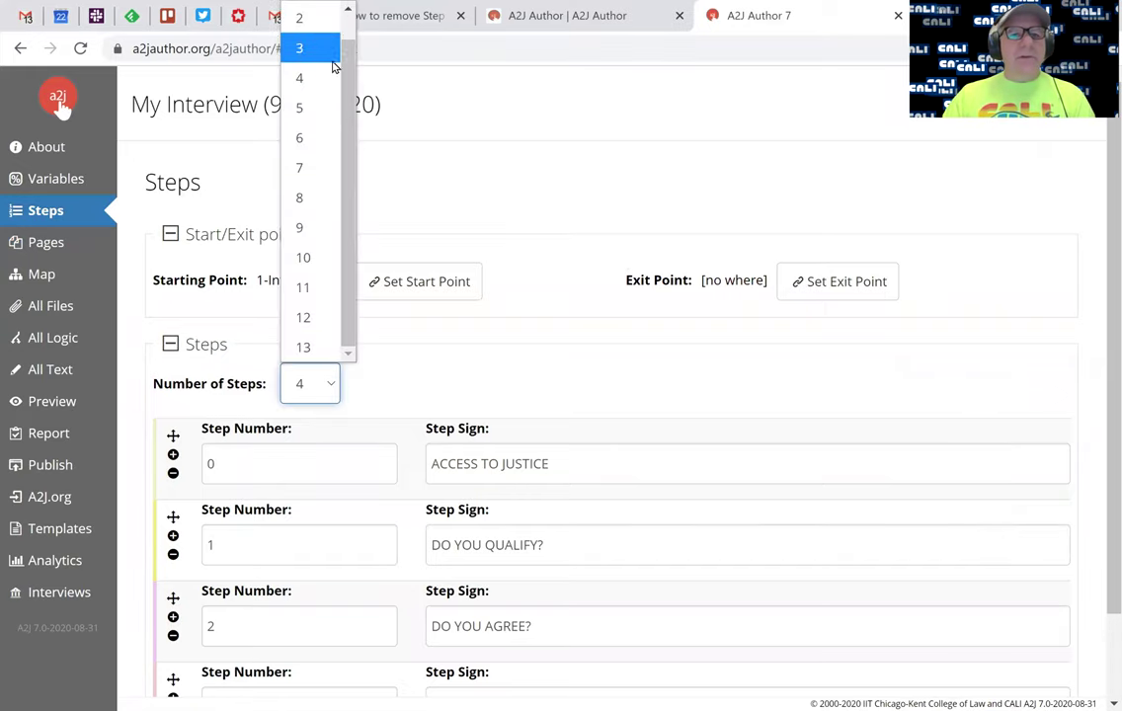
pyautogui.scroll(1, 345, 69)
pyautogui.click(299, 16)
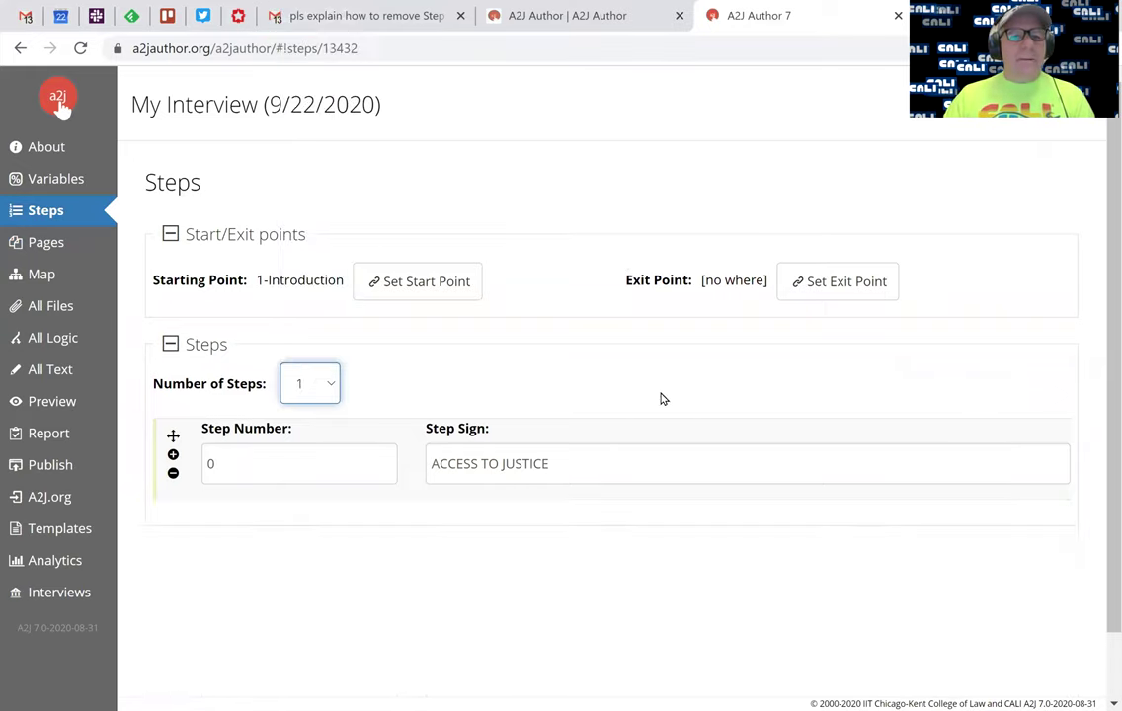
pyautogui.click(46, 243)
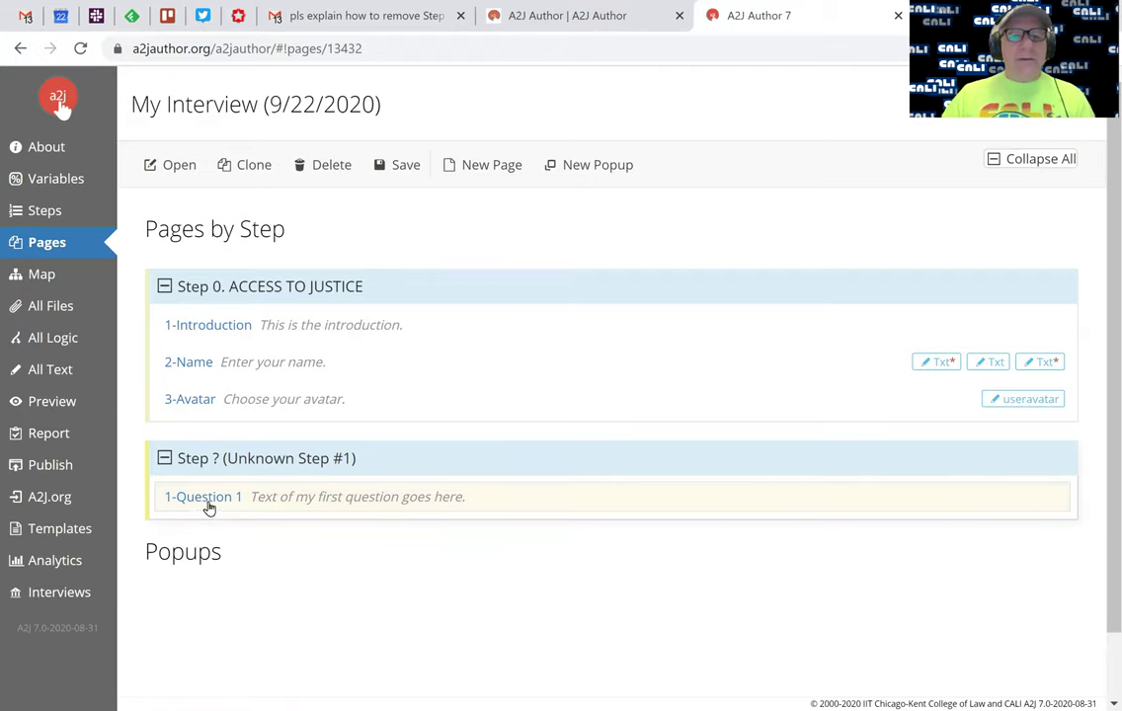
# Step: Delete the 1-Question 1, 3-Avatar and 2-Name pages, leaving only 1-Introduction
pyautogui.click(321, 170)
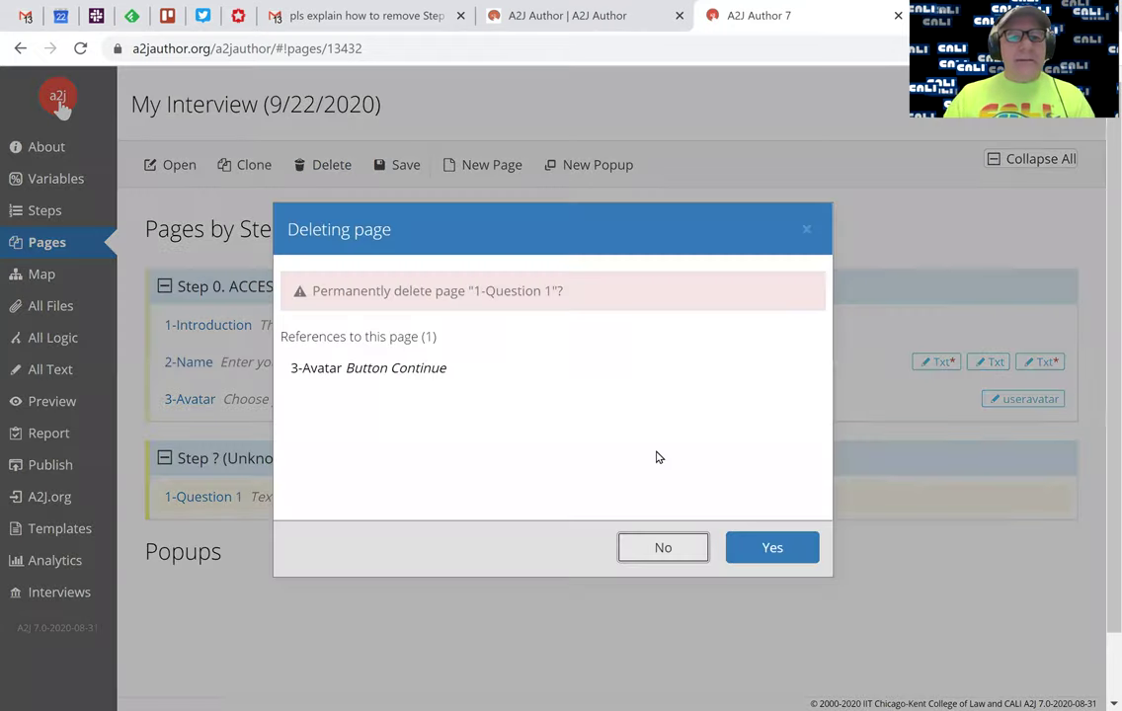
pyautogui.click(772, 547)
pyautogui.click(198, 401)
pyautogui.click(339, 170)
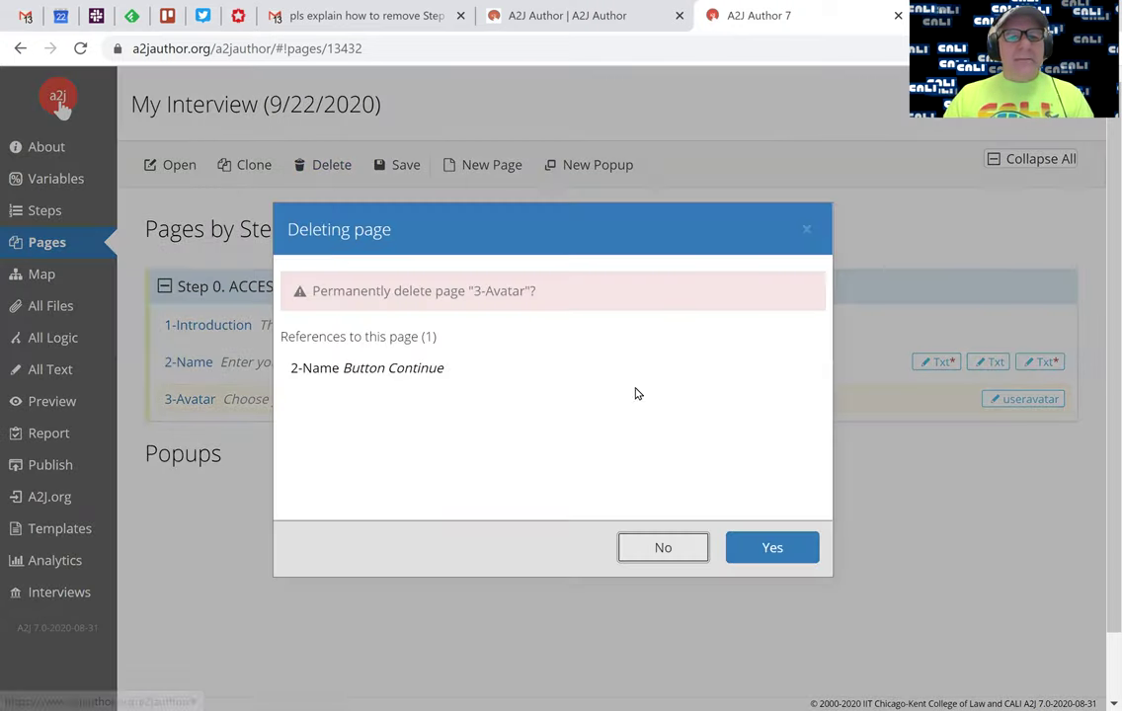
pyautogui.click(770, 547)
pyautogui.click(183, 363)
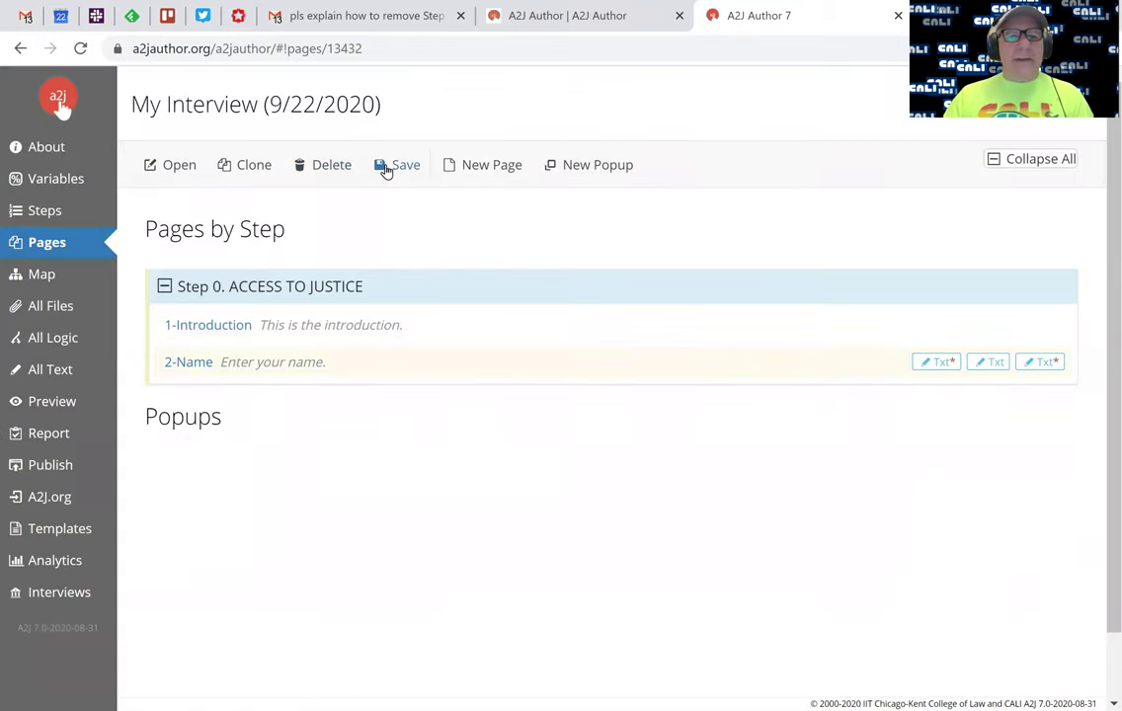
pyautogui.click(337, 168)
pyautogui.click(761, 541)
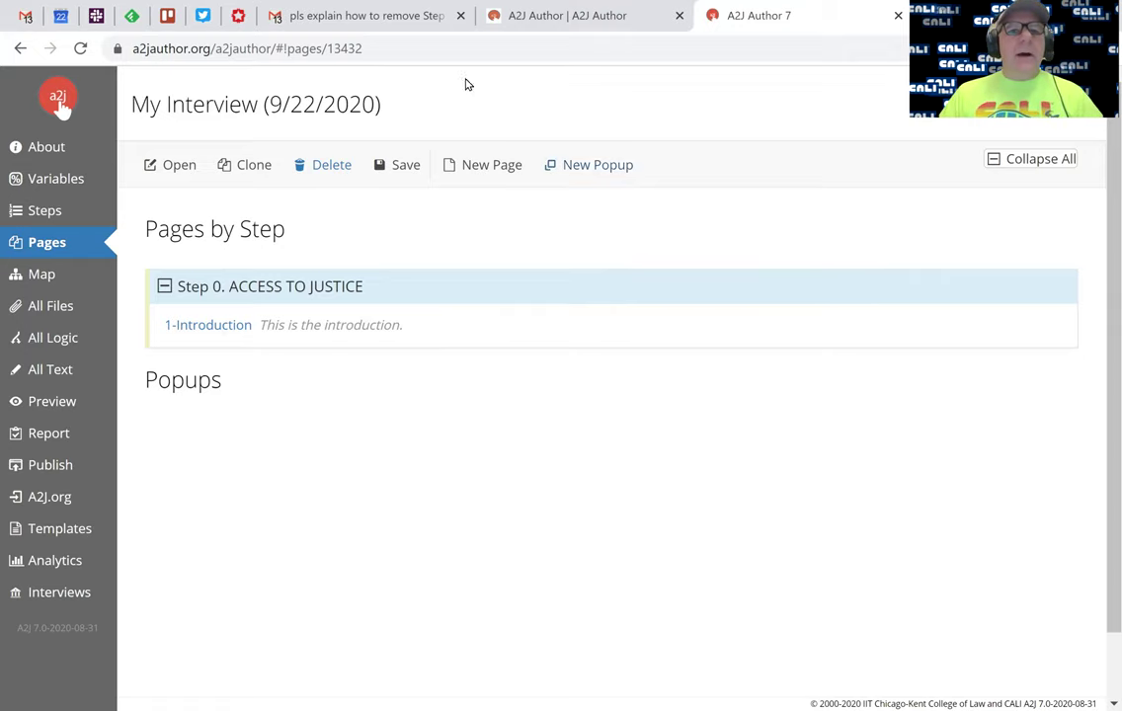
# Step: Switch to the Gmail message asking how to remove Step 0 and Step 1
pyautogui.click(333, 22)
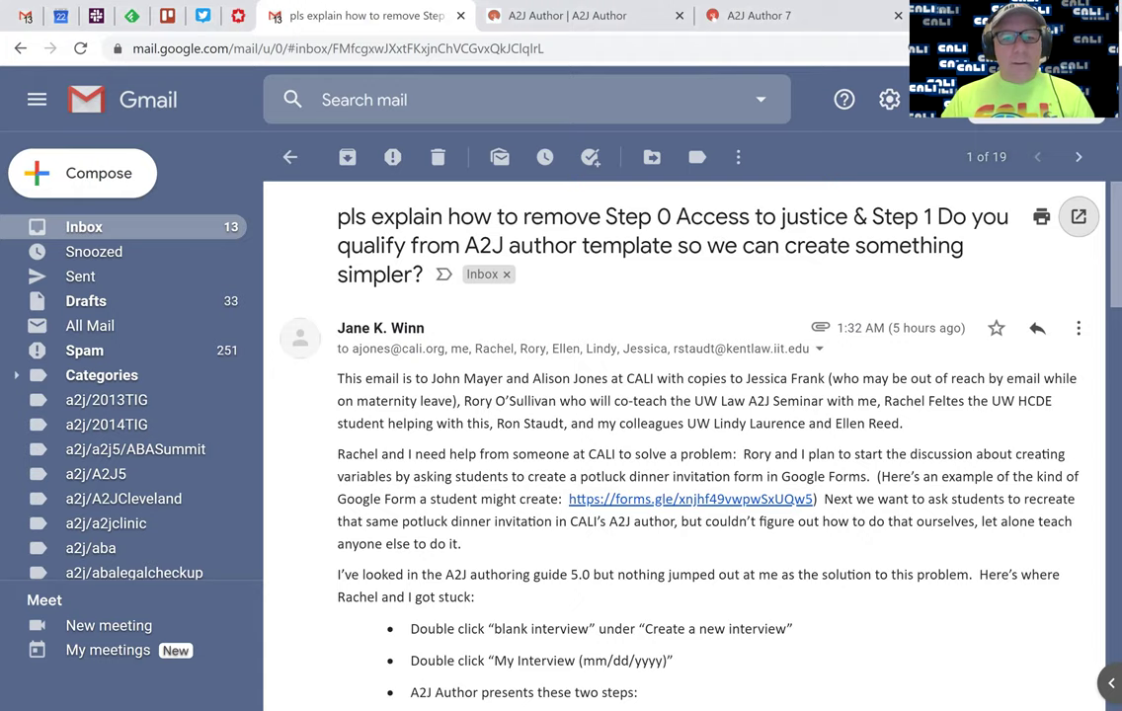
# Step: Back in A2J Author, create a Text variable named FIRST_NAME
pyautogui.click(800, 15)
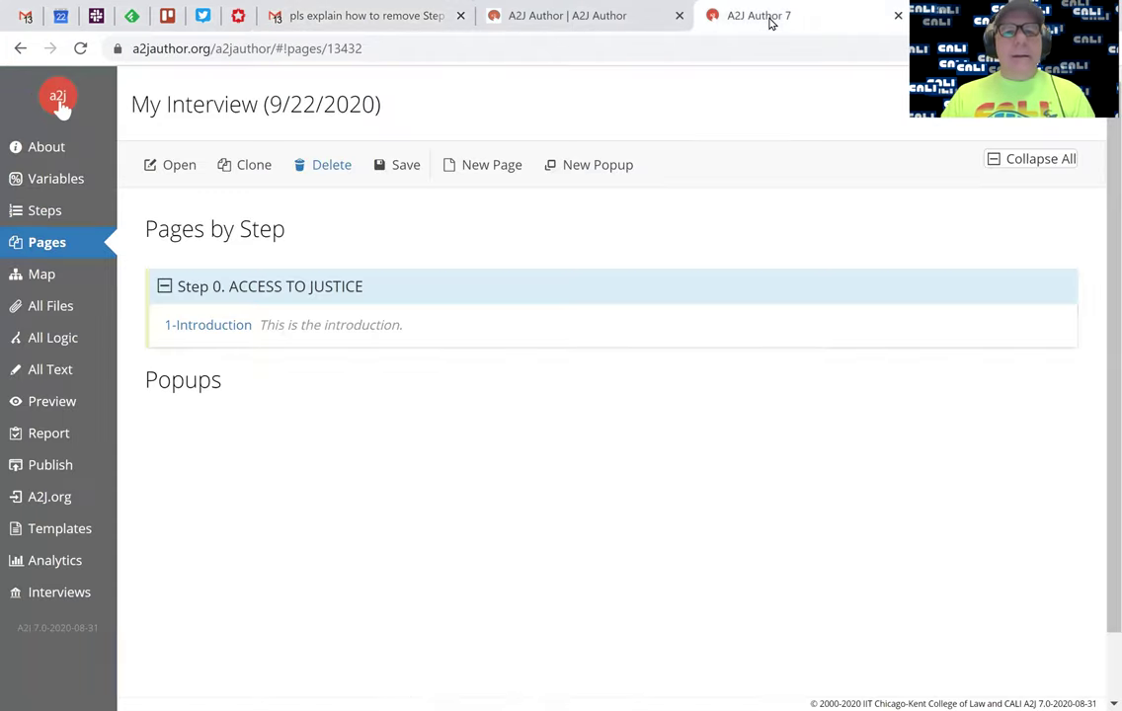
pyautogui.click(68, 180)
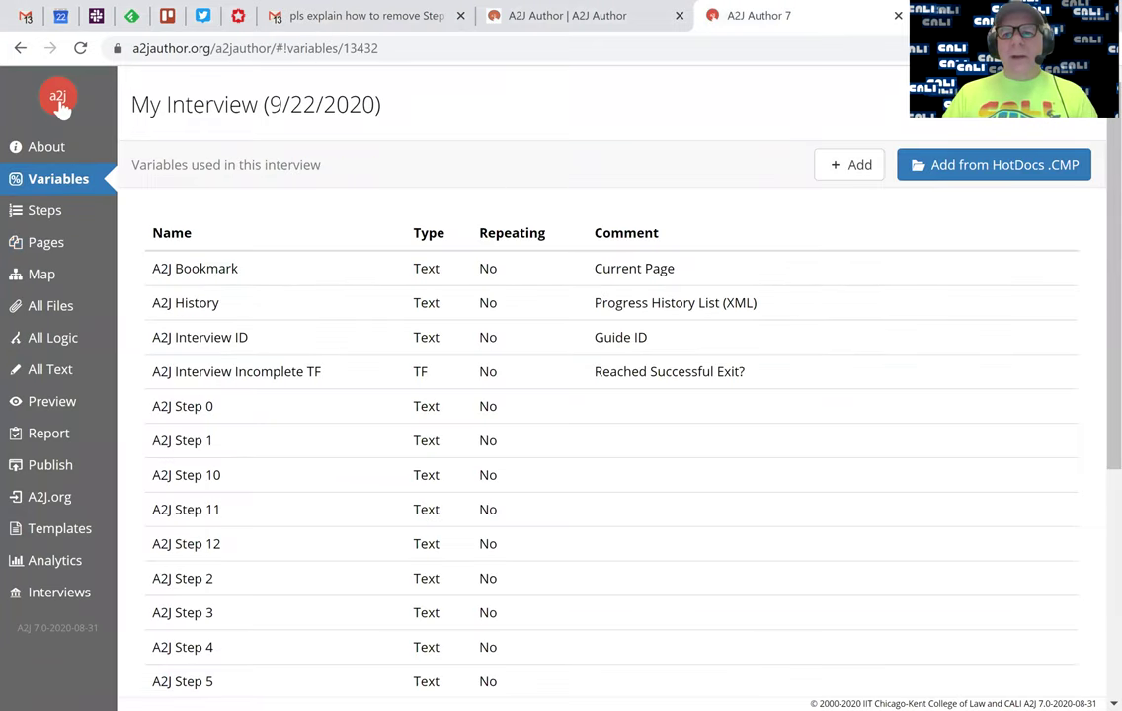
pyautogui.click(851, 164)
pyautogui.click(393, 247)
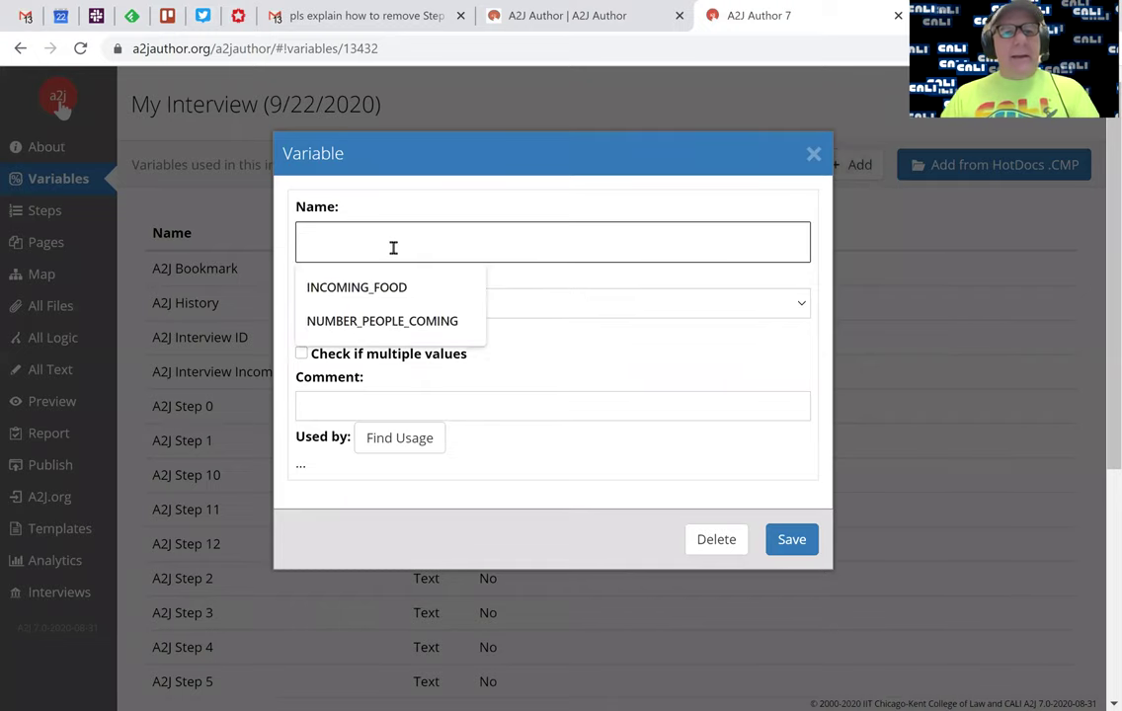
pyautogui.write('FIR')
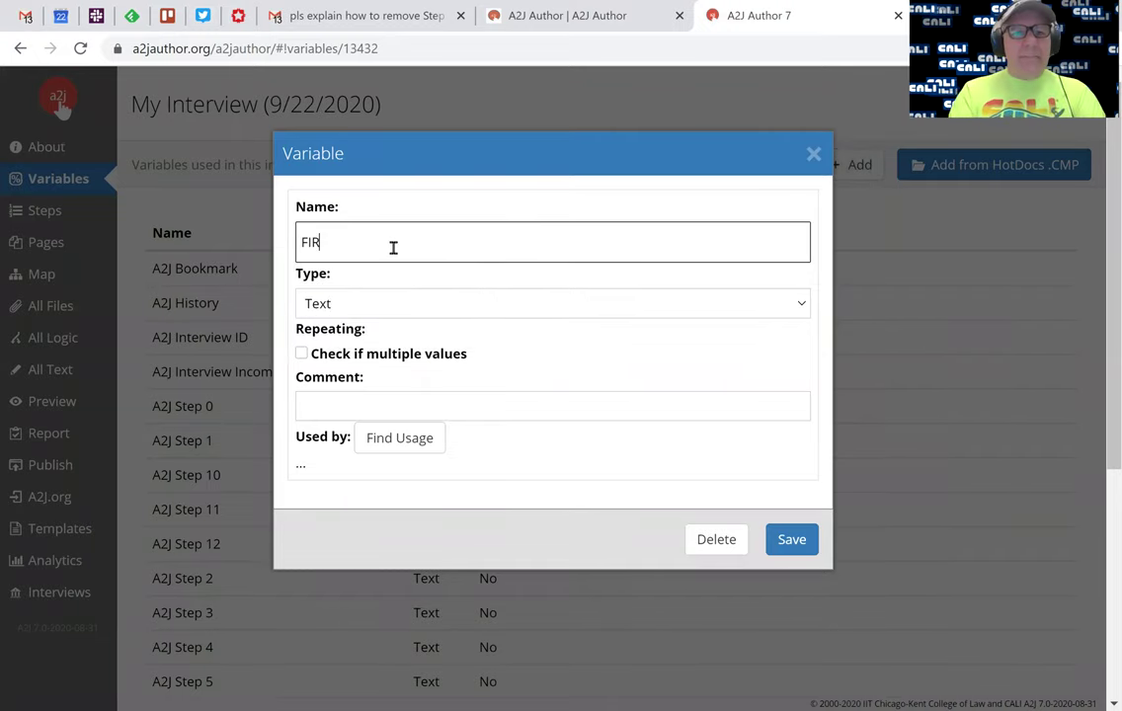
pyautogui.write('ST_NAME')
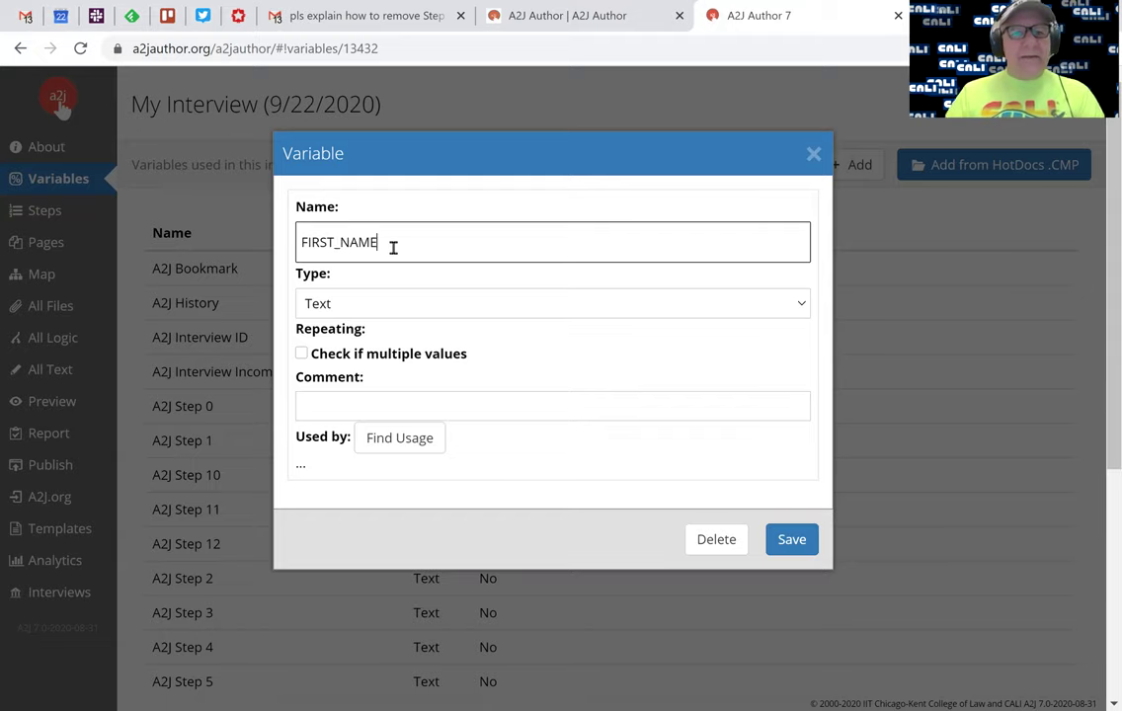
pyautogui.click(795, 540)
# Step: Add a second Text variable named LAST_NAME
pyautogui.click(851, 165)
pyautogui.click(379, 248)
pyautogui.write('LAST_N')
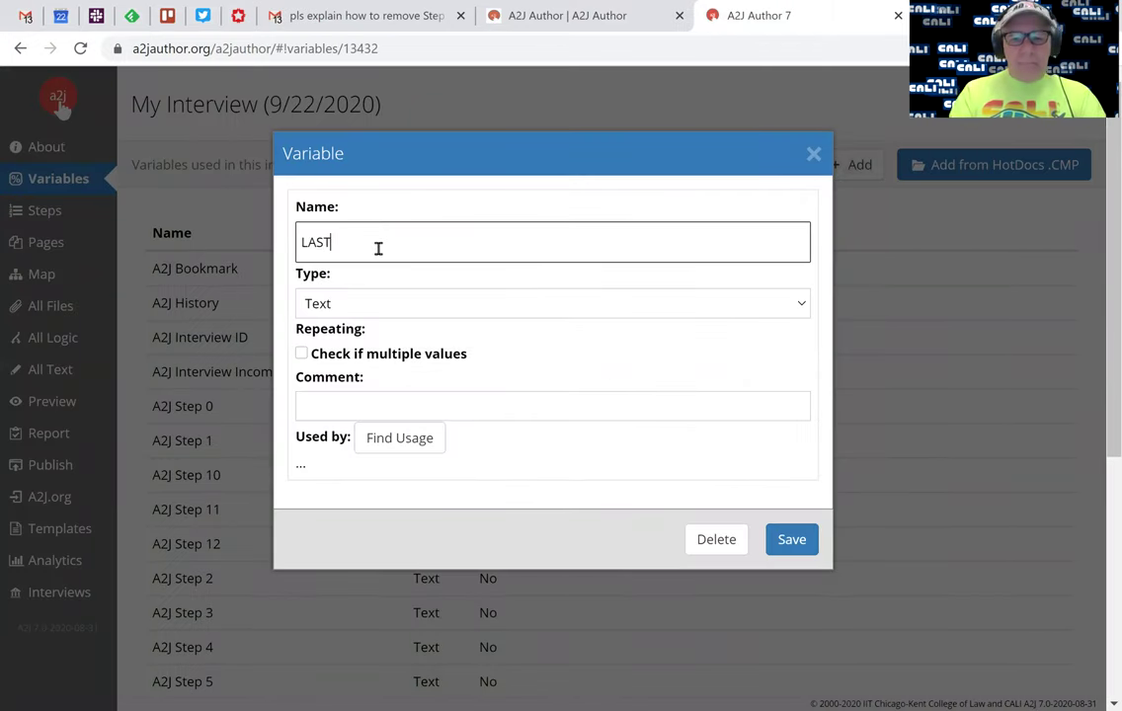
pyautogui.press('BackSpace')
pyautogui.write('NAME')
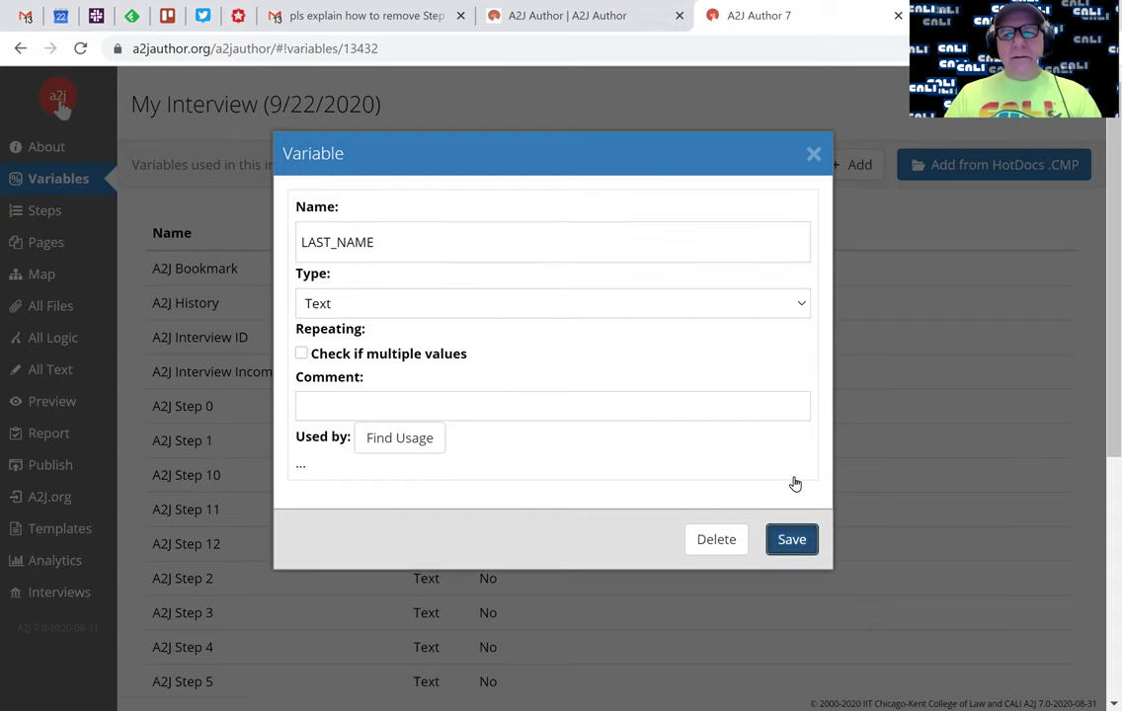
pyautogui.click(791, 539)
# Step: Add a Text variable named WHAT_WILL_YOU_BRING
pyautogui.click(857, 164)
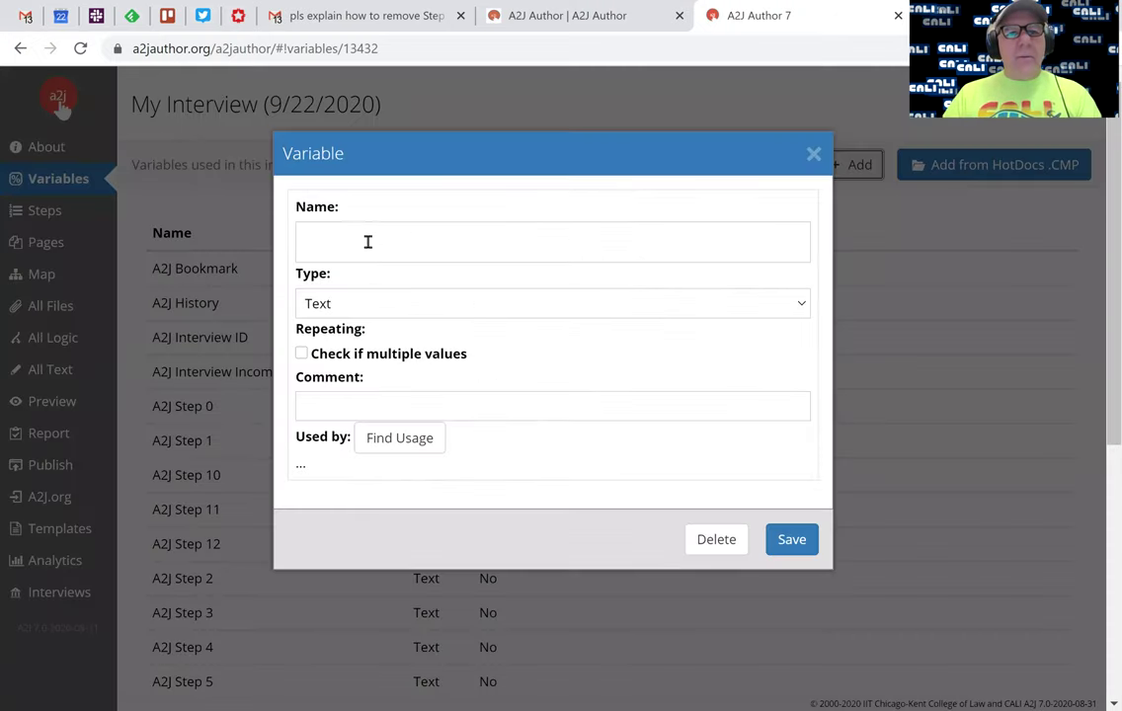
pyautogui.click(365, 241)
pyautogui.write('WHAT_WILL_YOU_BRING')
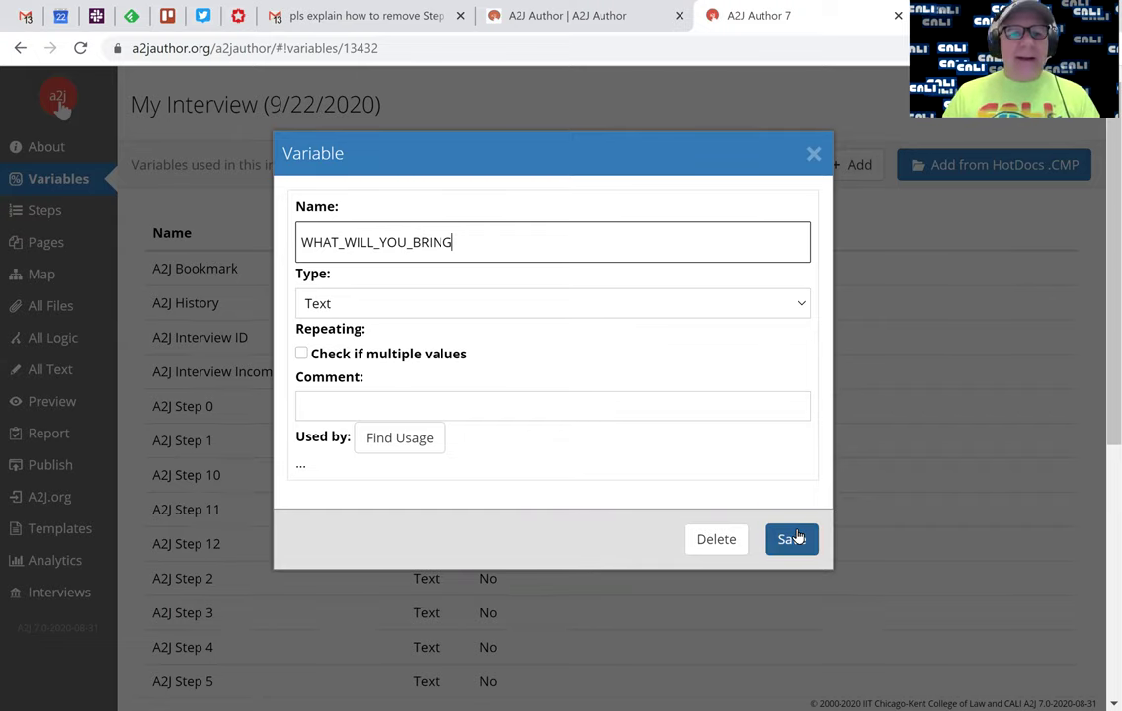
pyautogui.click(344, 308)
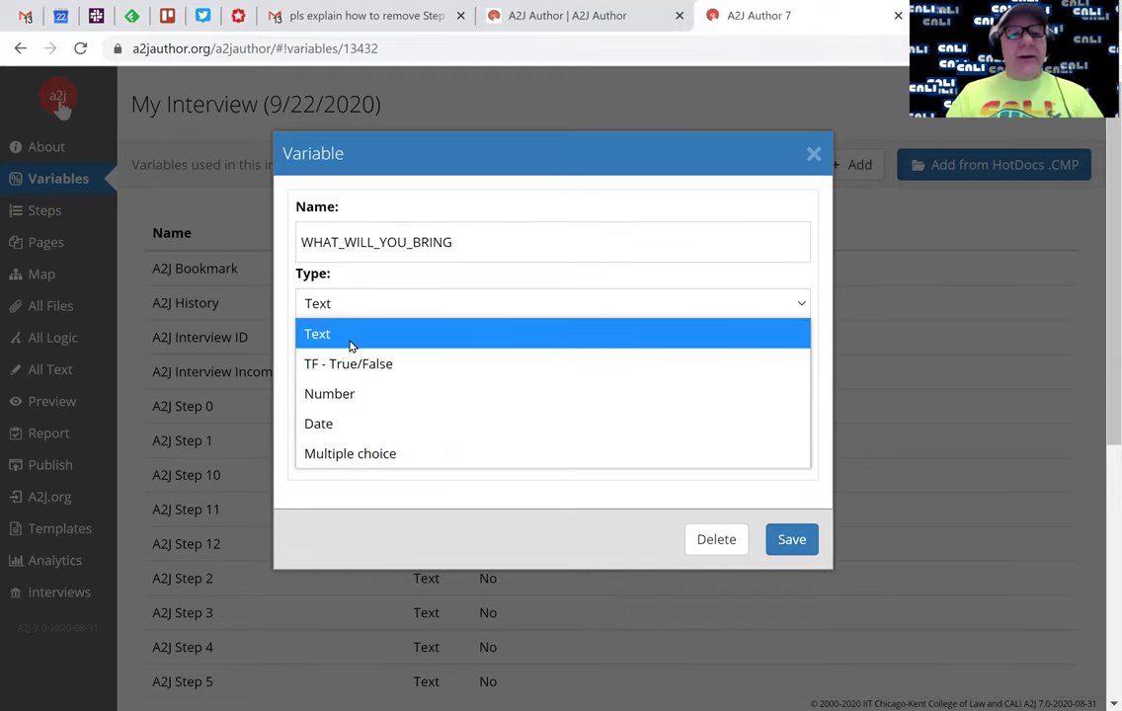
pyautogui.click(350, 336)
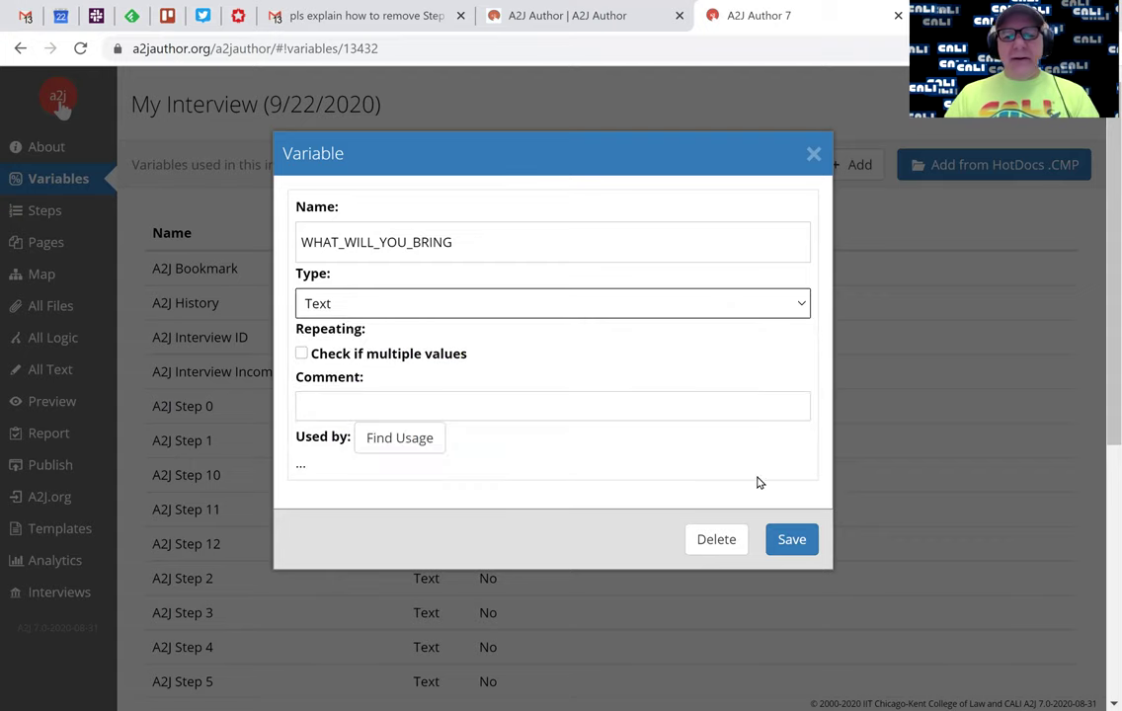
pyautogui.click(792, 538)
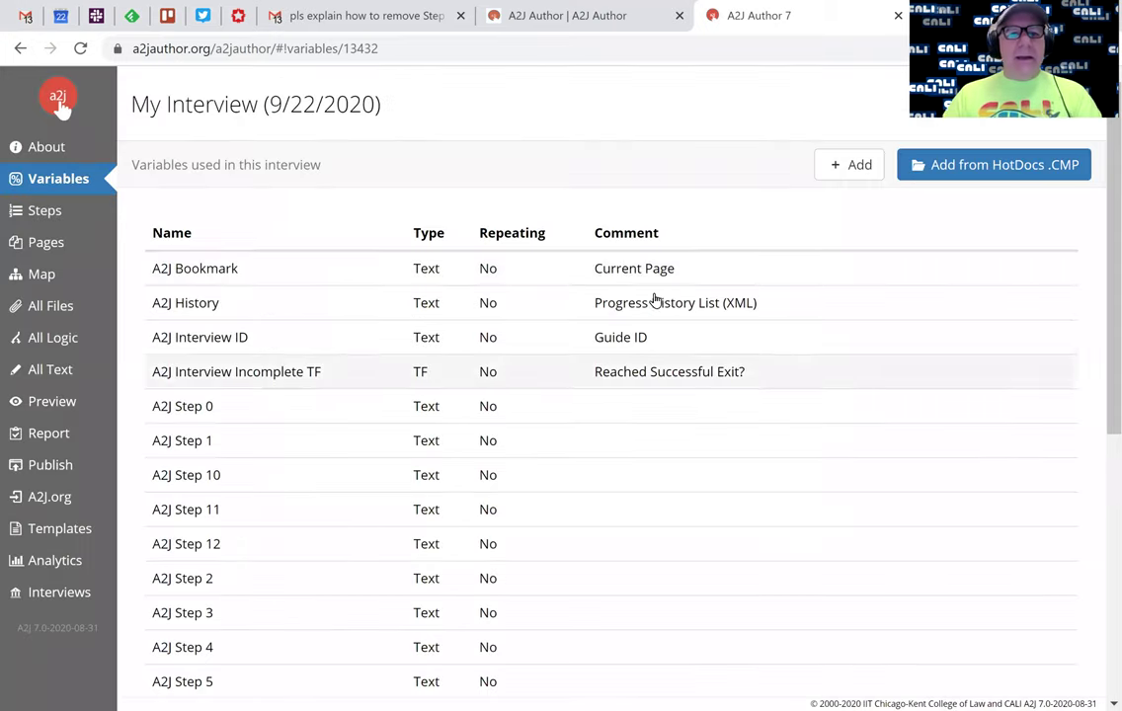
# Step: Create a variable NUMBER_OF_PEOPLE with type Number
pyautogui.click(859, 168)
pyautogui.click(361, 234)
pyautogui.write('N')
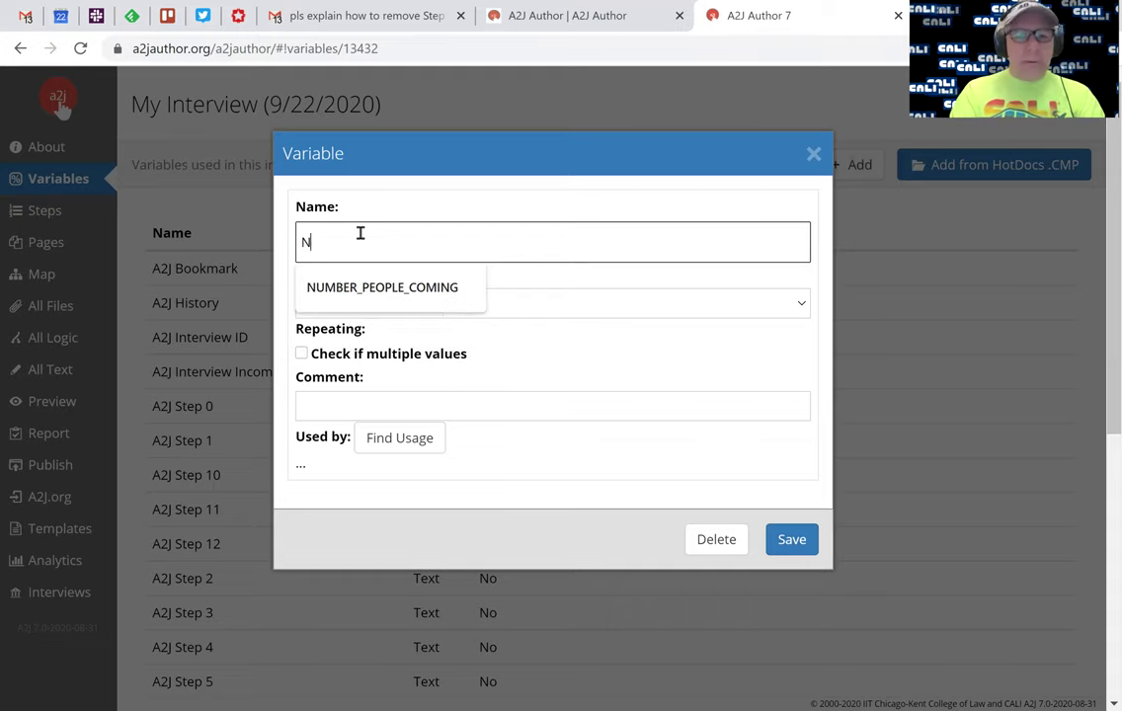
pyautogui.write('UMBER')
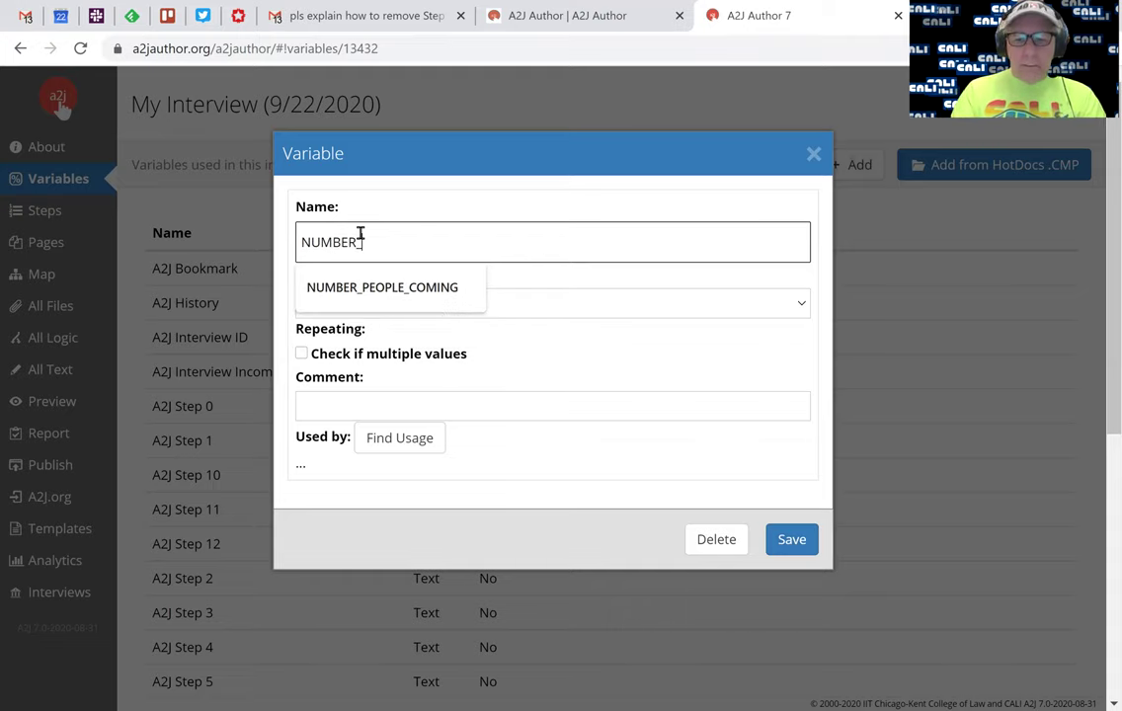
pyautogui.write('_OF_PEOPLE')
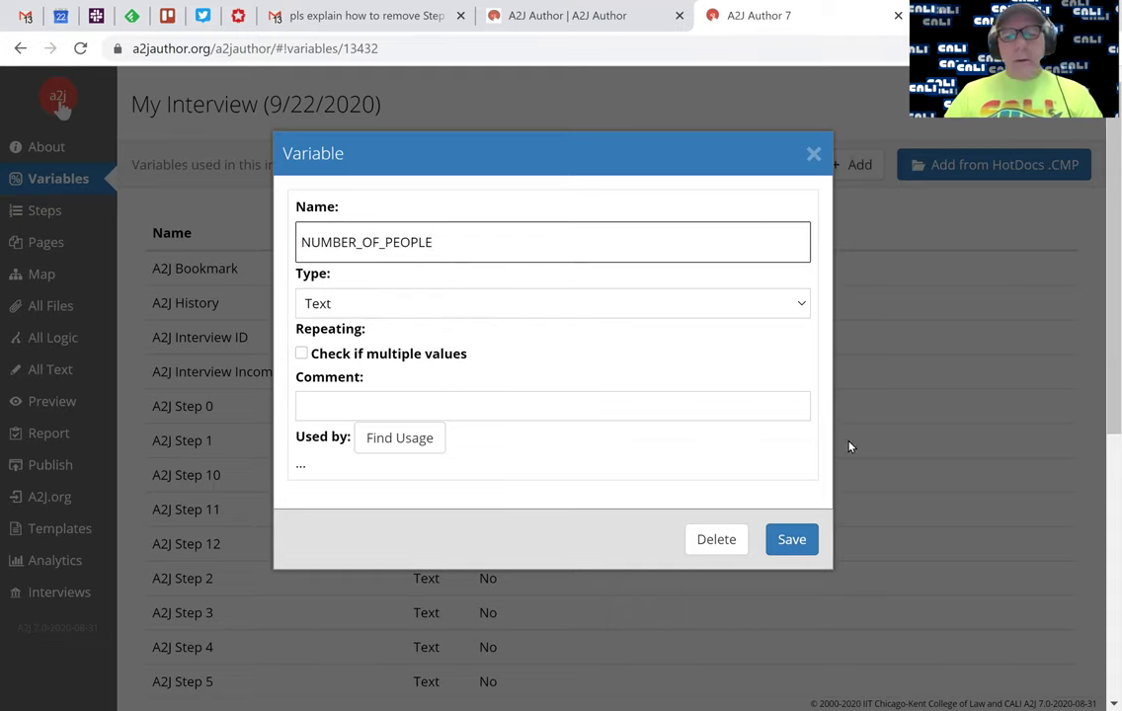
pyautogui.click(364, 304)
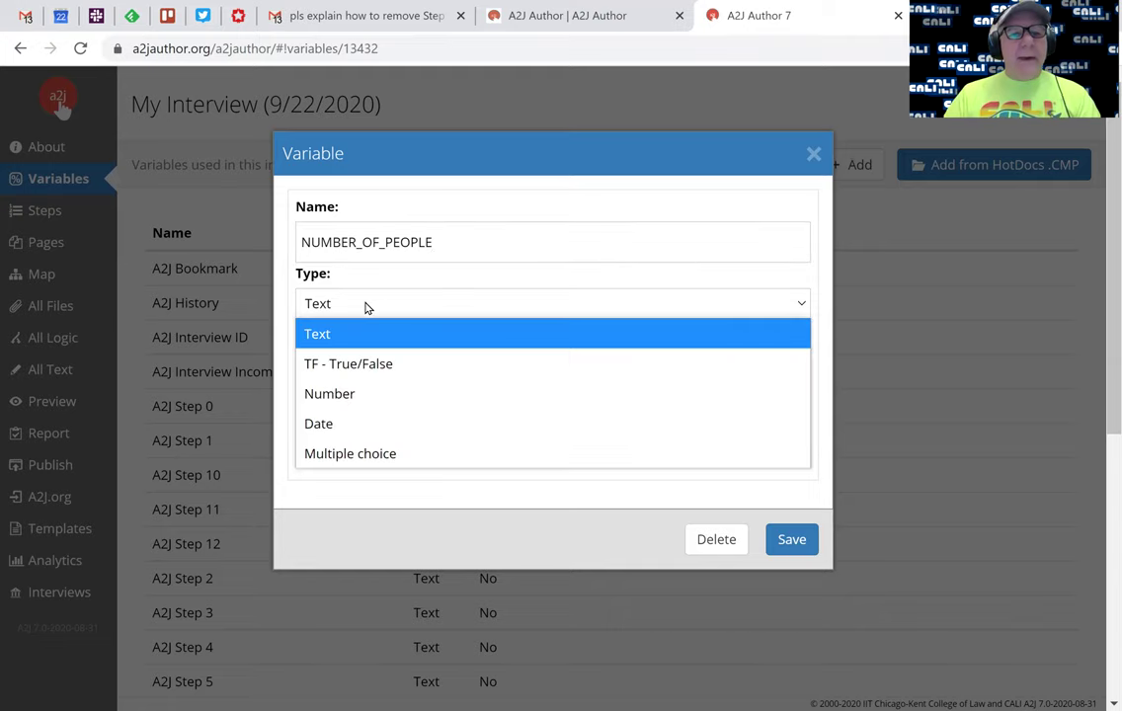
pyautogui.click(348, 397)
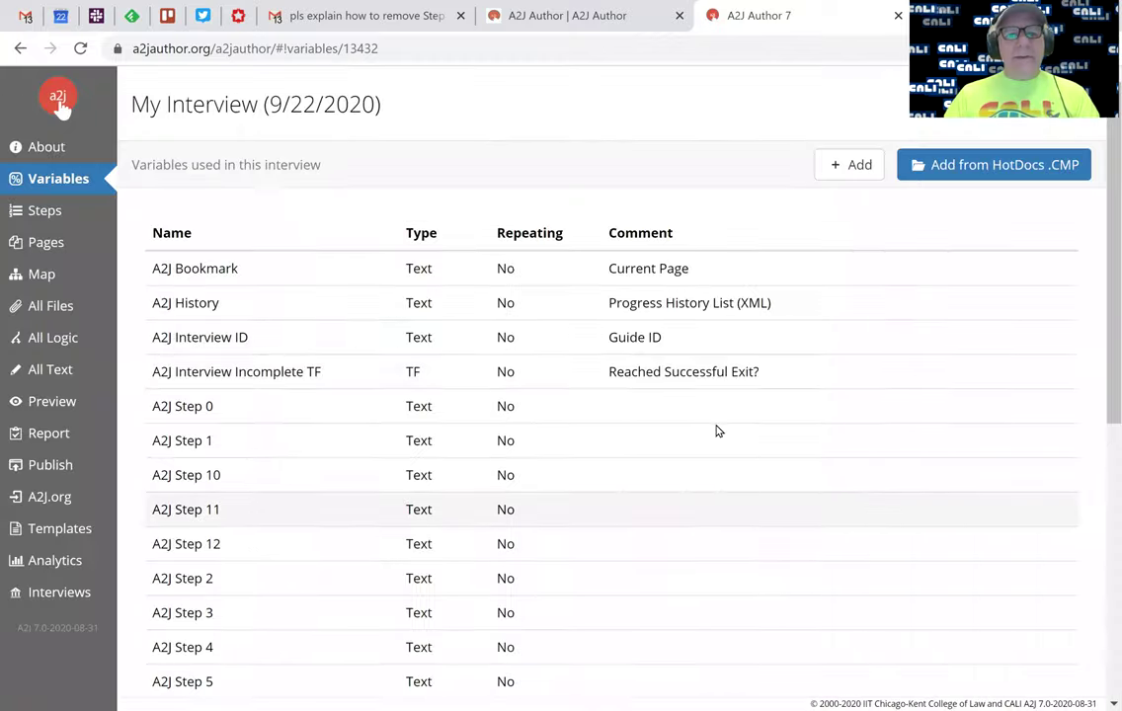
# Step: Add a Text variable named ANYTHING_ELSE
pyautogui.click(854, 165)
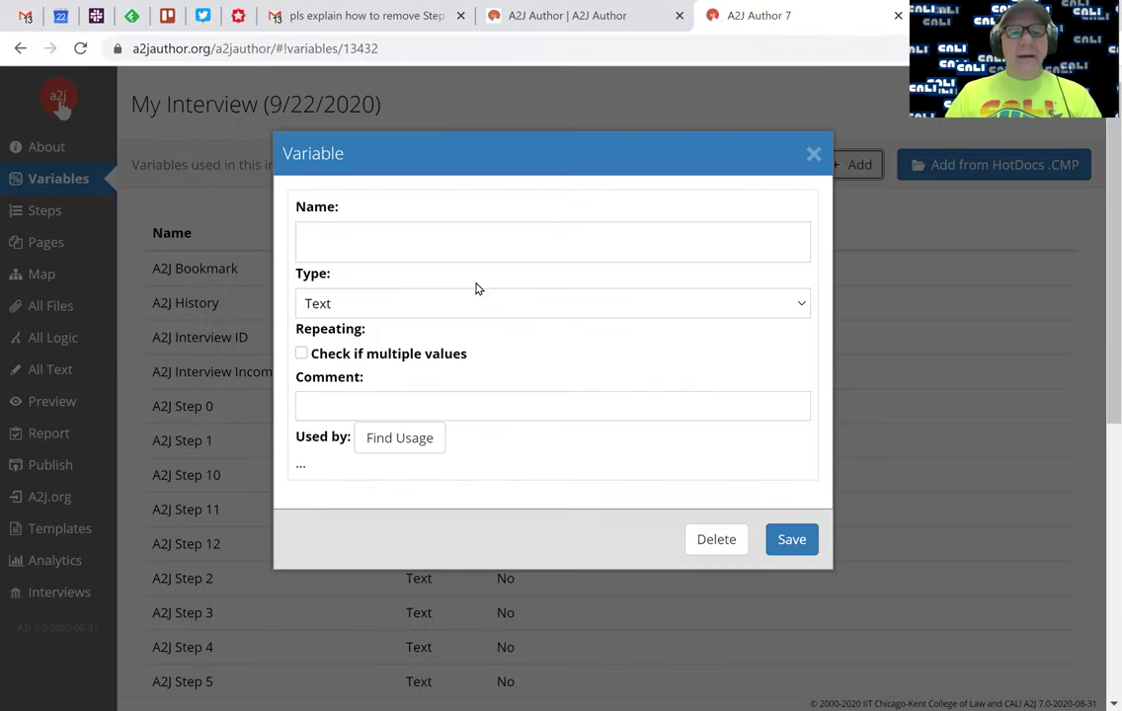
pyautogui.click(361, 237)
pyautogui.write('ANY')
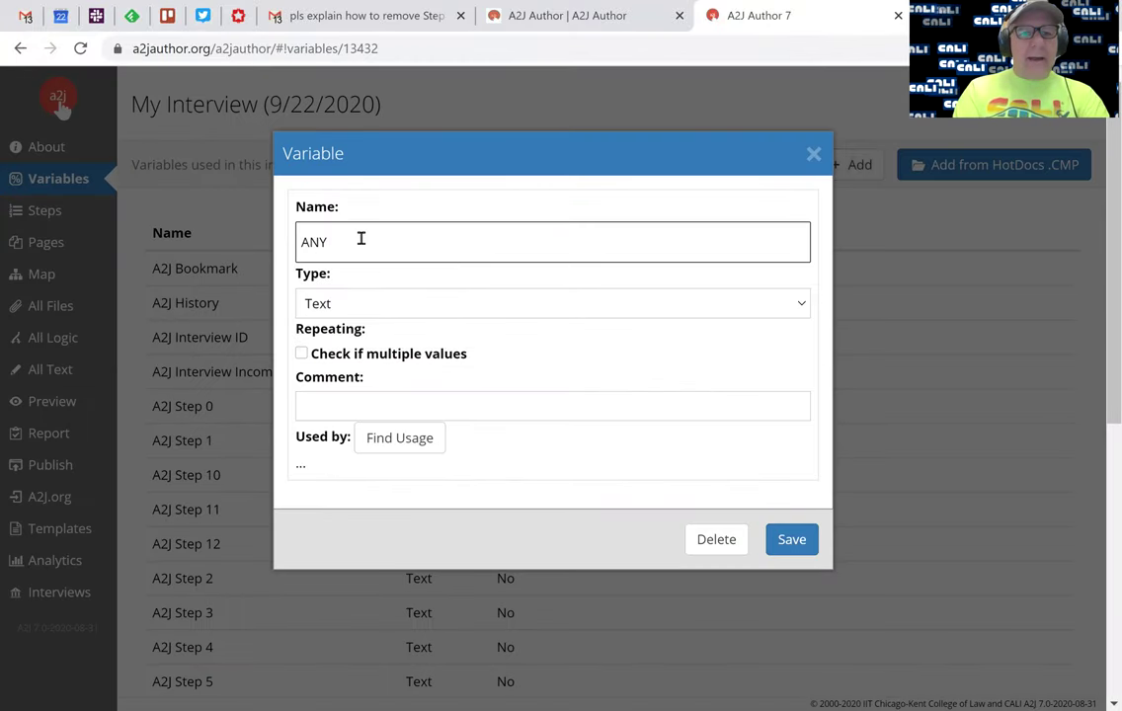
pyautogui.write('THING_ELSE')
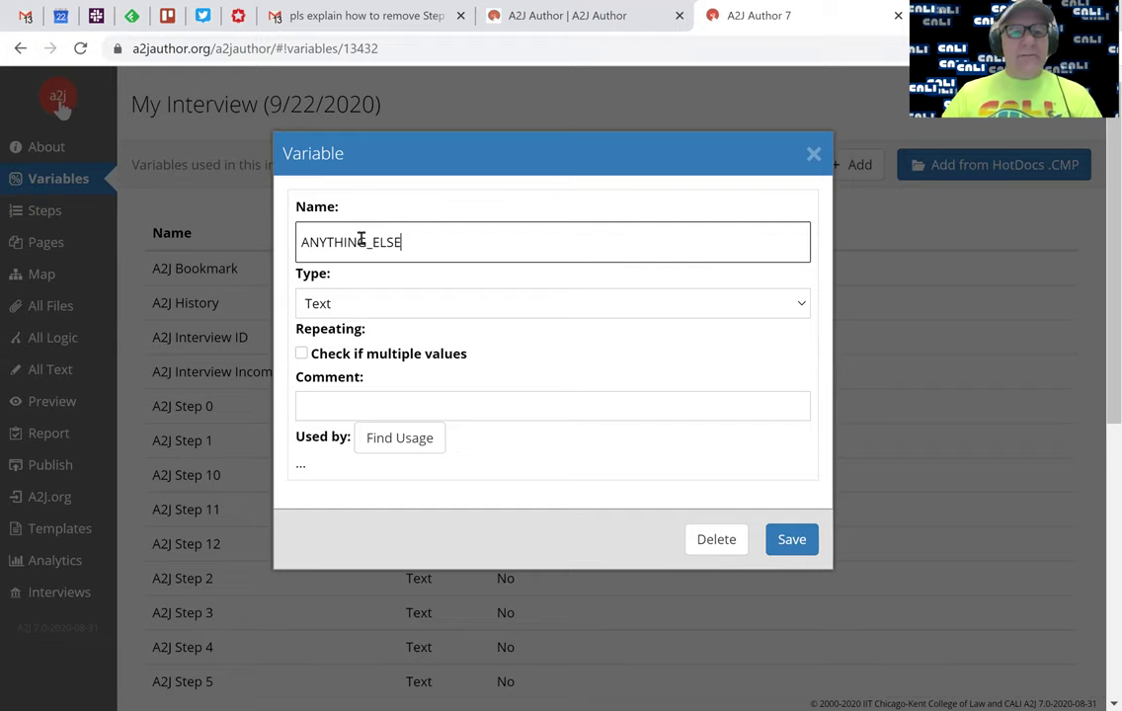
pyautogui.click(792, 537)
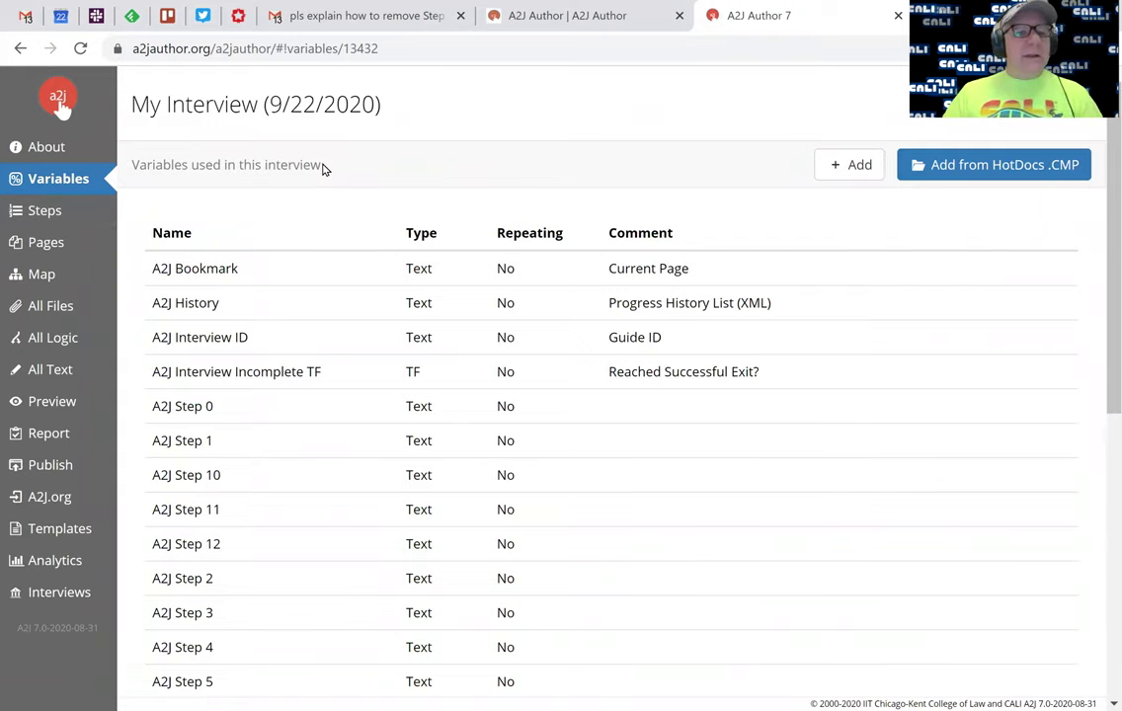
# Step: Replace the 1-Introduction text with 'We are having a potluck. Please answer the followiung questions.'
pyautogui.click(54, 242)
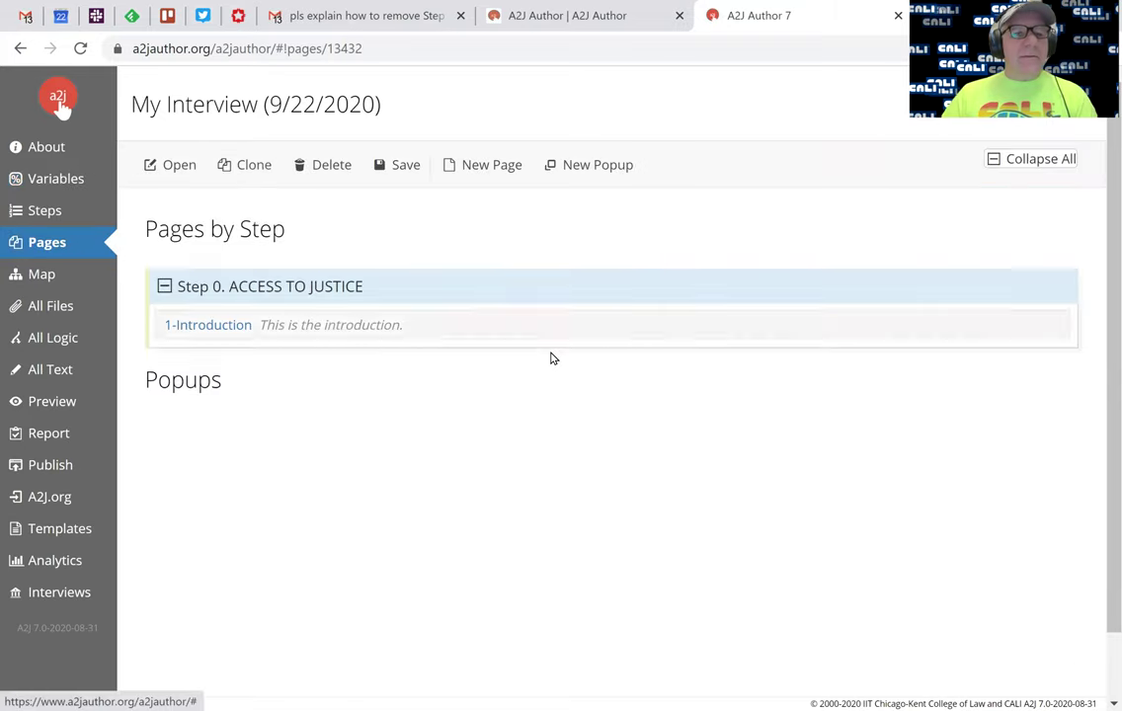
pyautogui.doubleClick(215, 340)
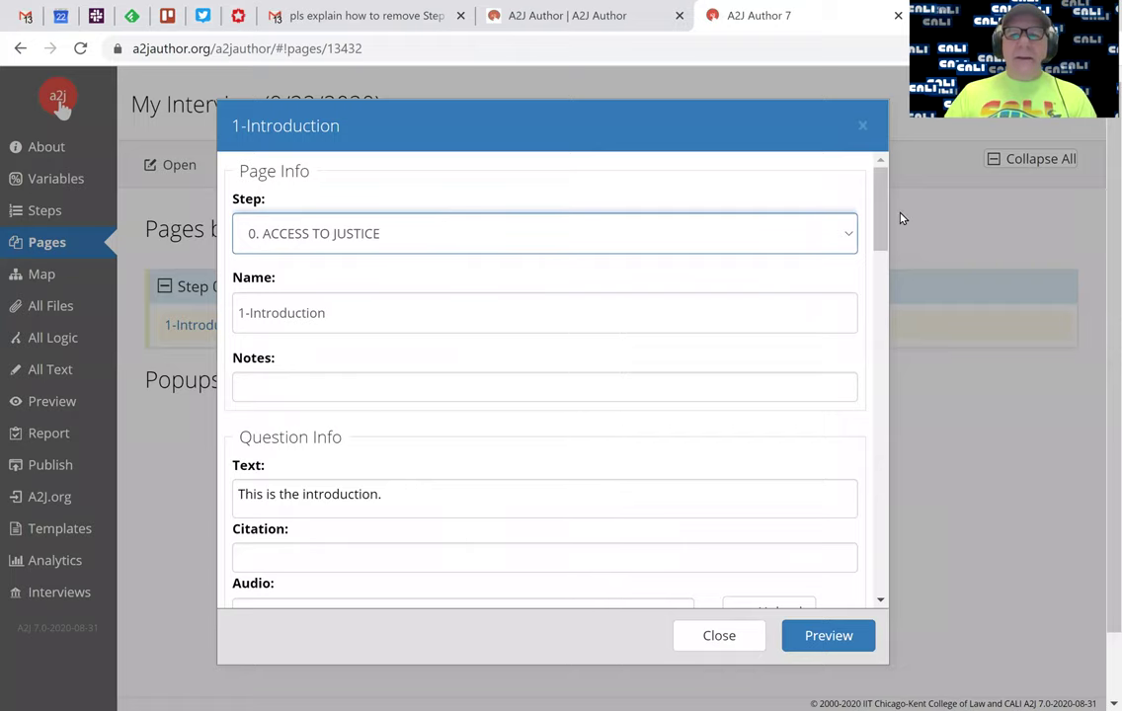
pyautogui.moveTo(878, 209); pyautogui.dragTo(846, 251)
pyautogui.click(414, 269)
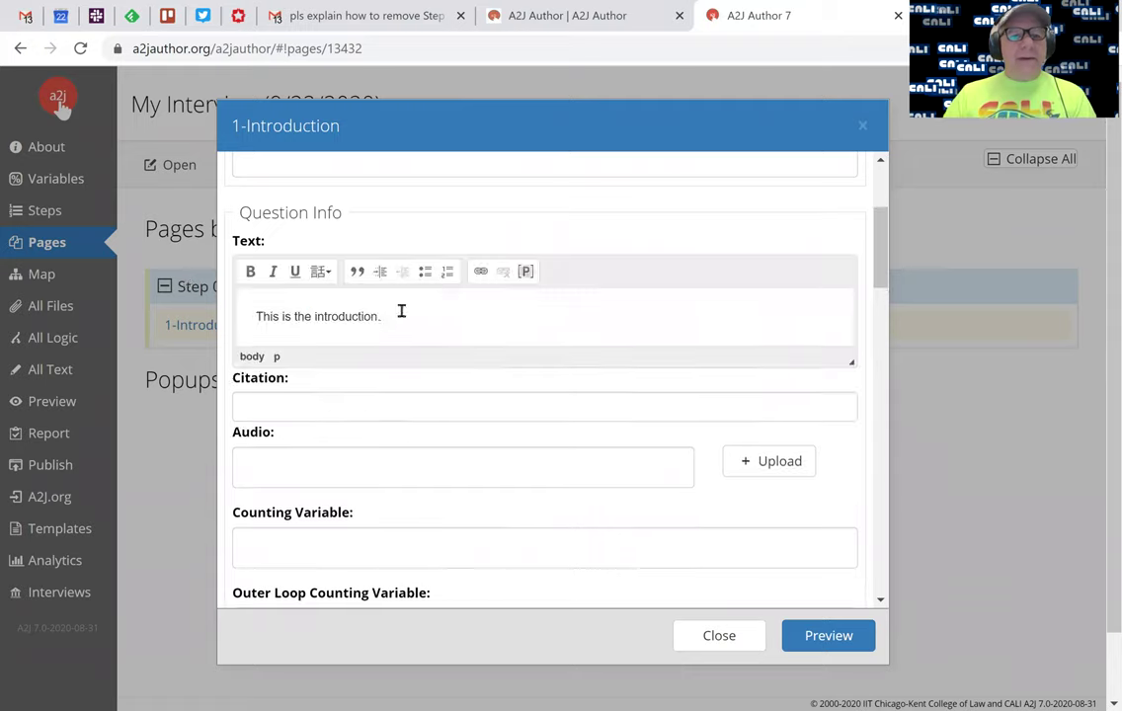
pyautogui.moveTo(256, 316); pyautogui.dragTo(418, 309)
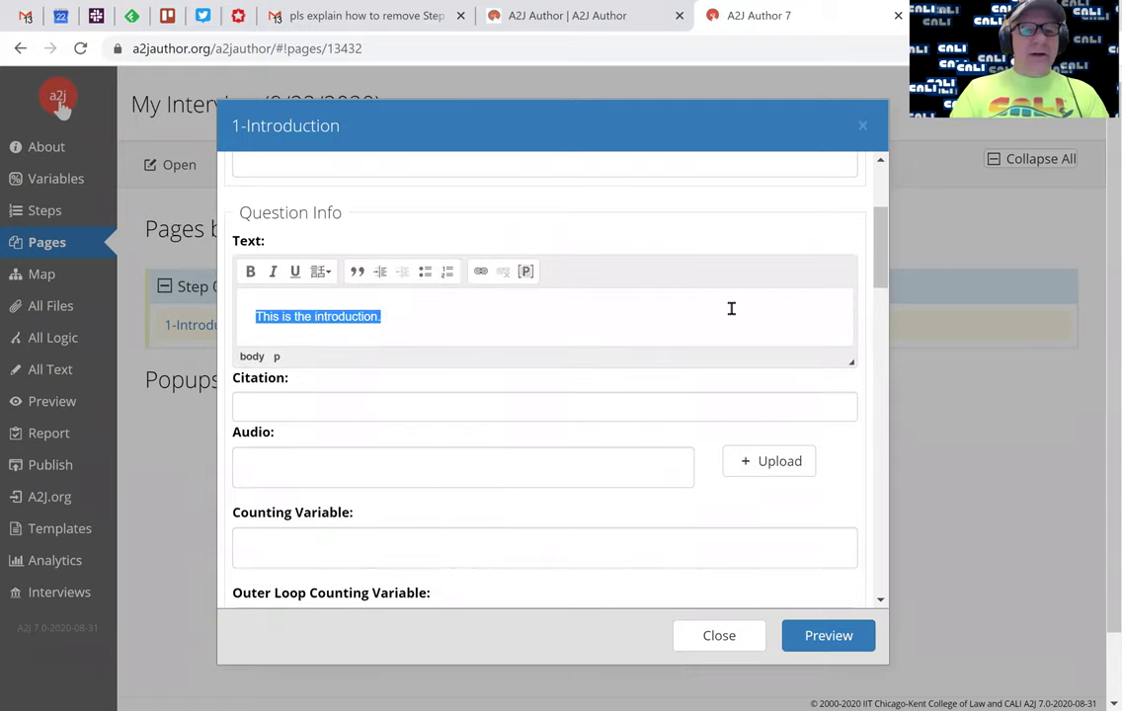
pyautogui.press('BackSpace')
pyautogui.write('we')
pyautogui.press('BackSpace')
pyautogui.press('BackSpace')
pyautogui.write('We are having a ')
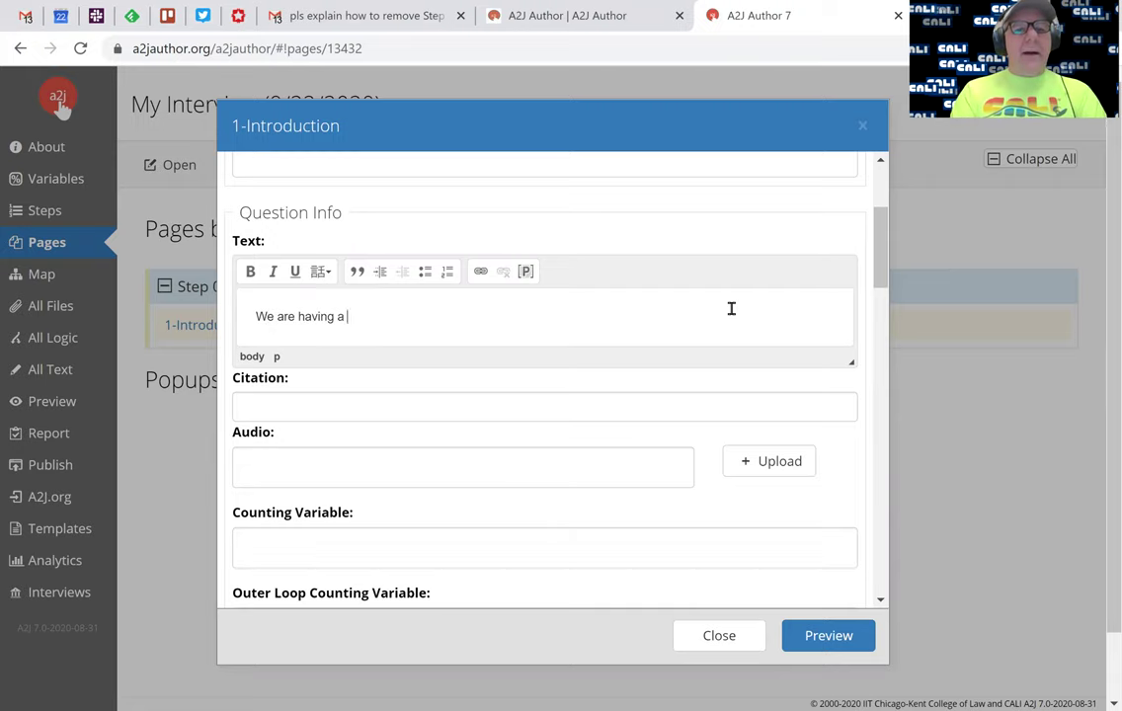
pyautogui.write('potluck. ')
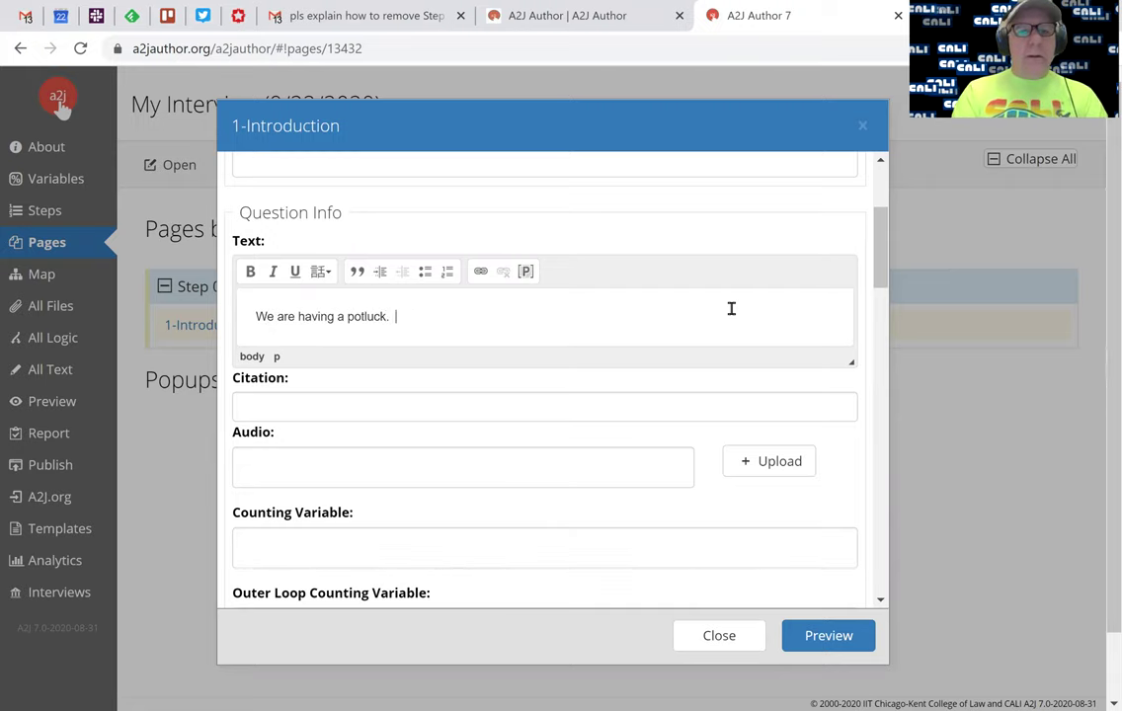
pyautogui.write(' Please answer th')
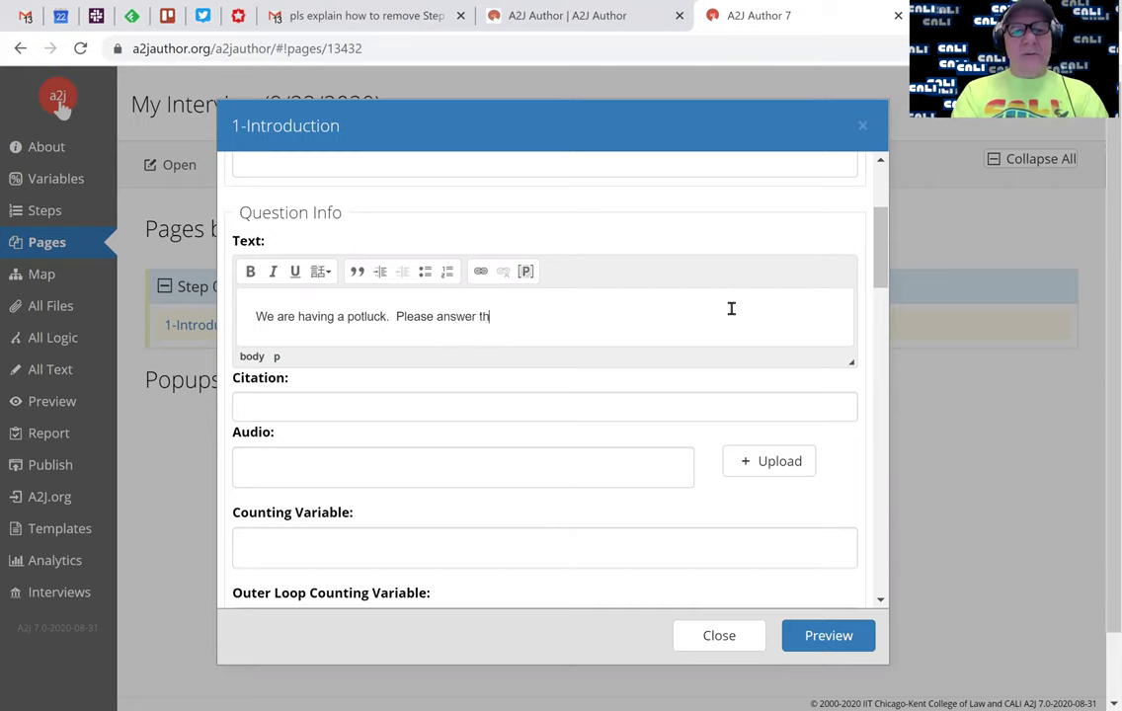
pyautogui.write('e follo')
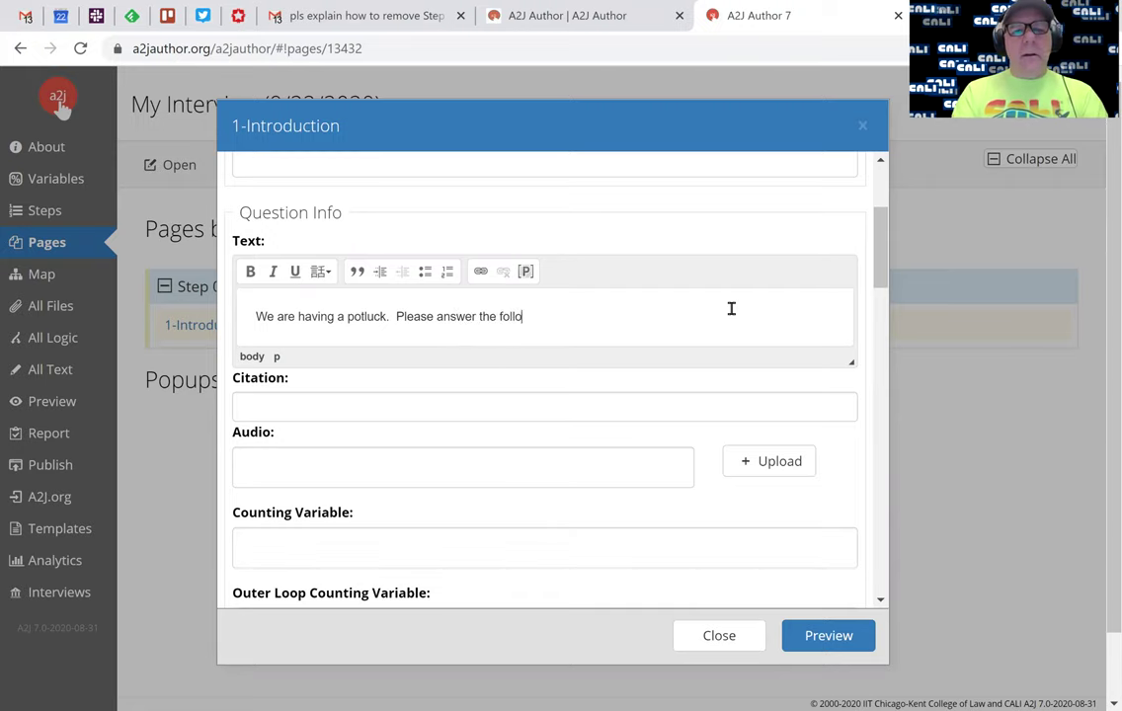
pyautogui.write('wiung questions.')
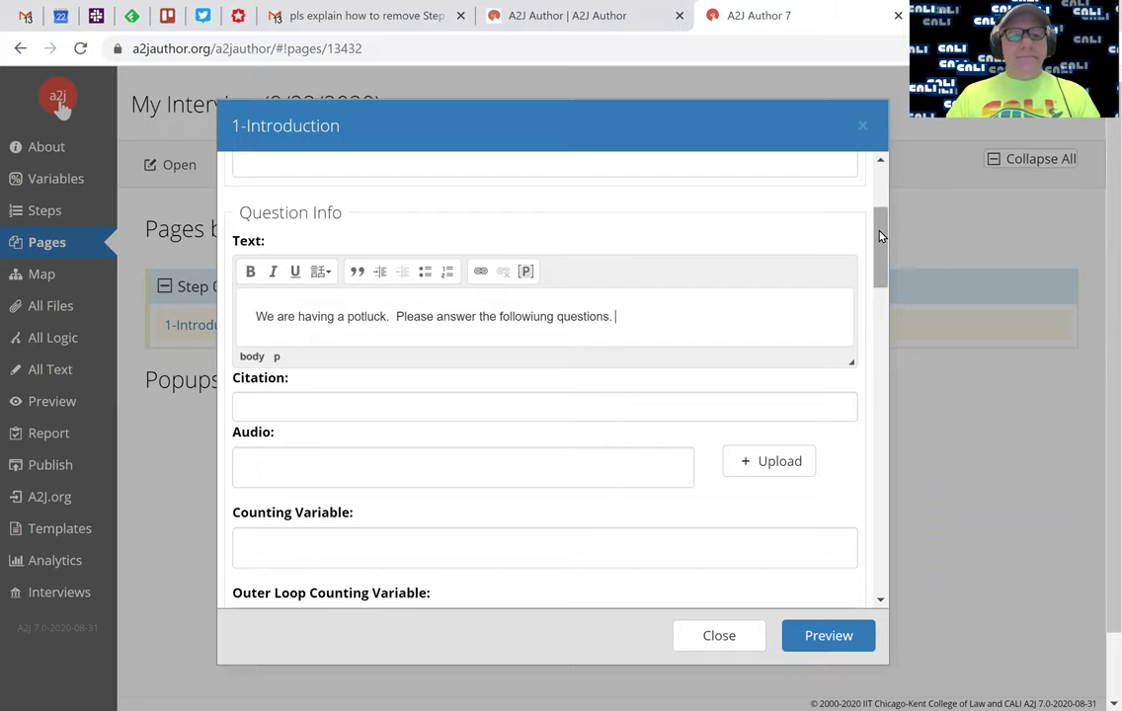
# Step: Close the introduction editor and add four new pages under Step 0
pyautogui.click(758, 647)
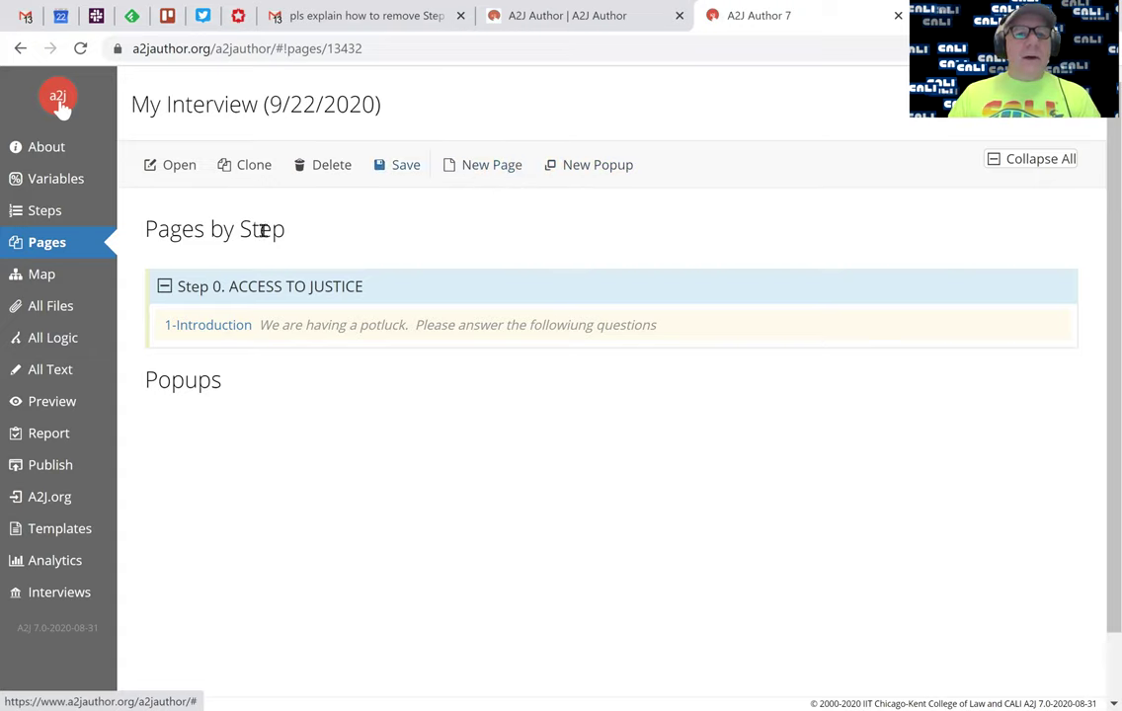
pyautogui.click(483, 170)
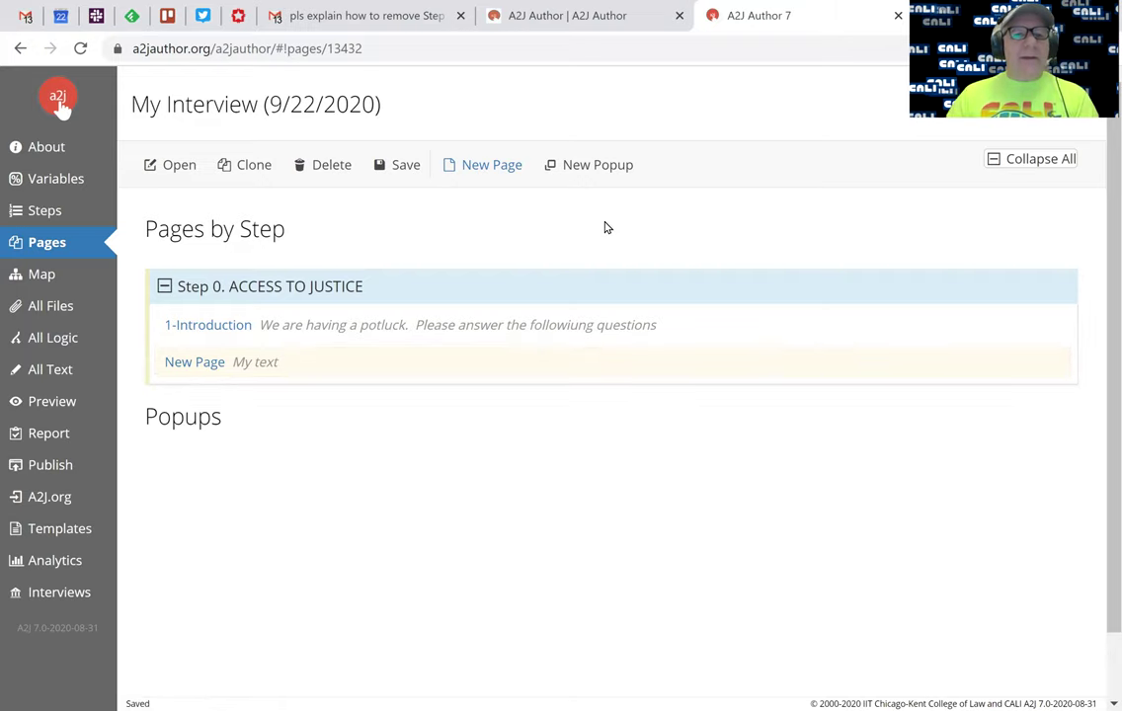
pyautogui.click(480, 169)
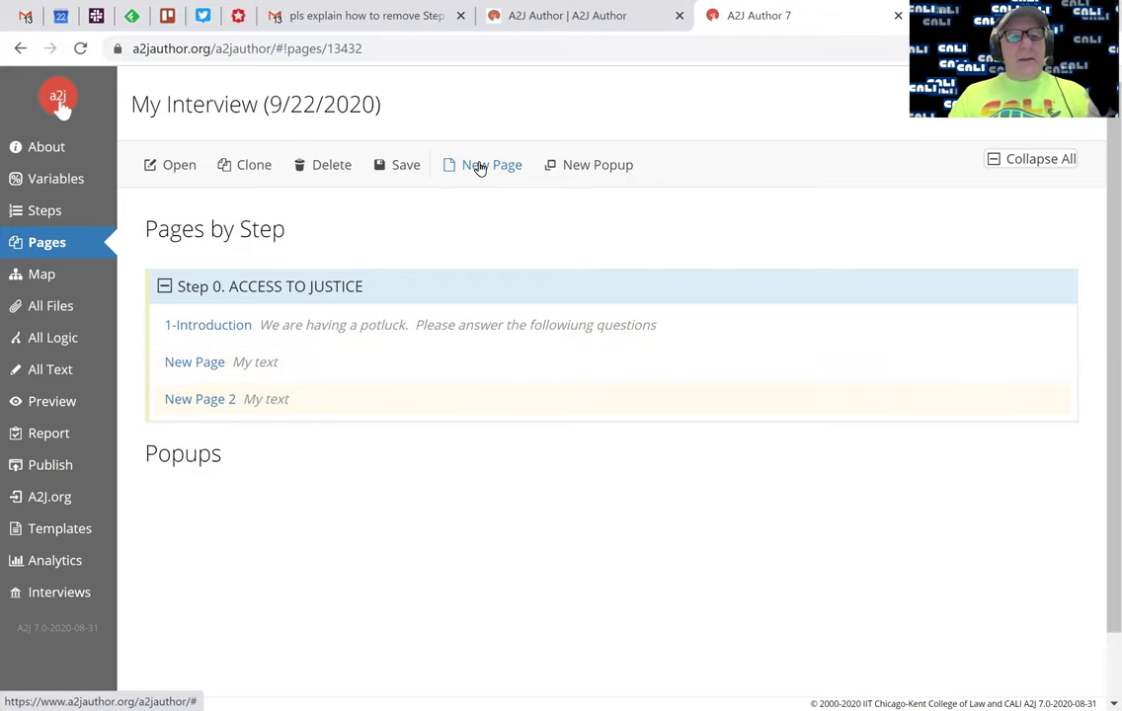
pyautogui.click(480, 169)
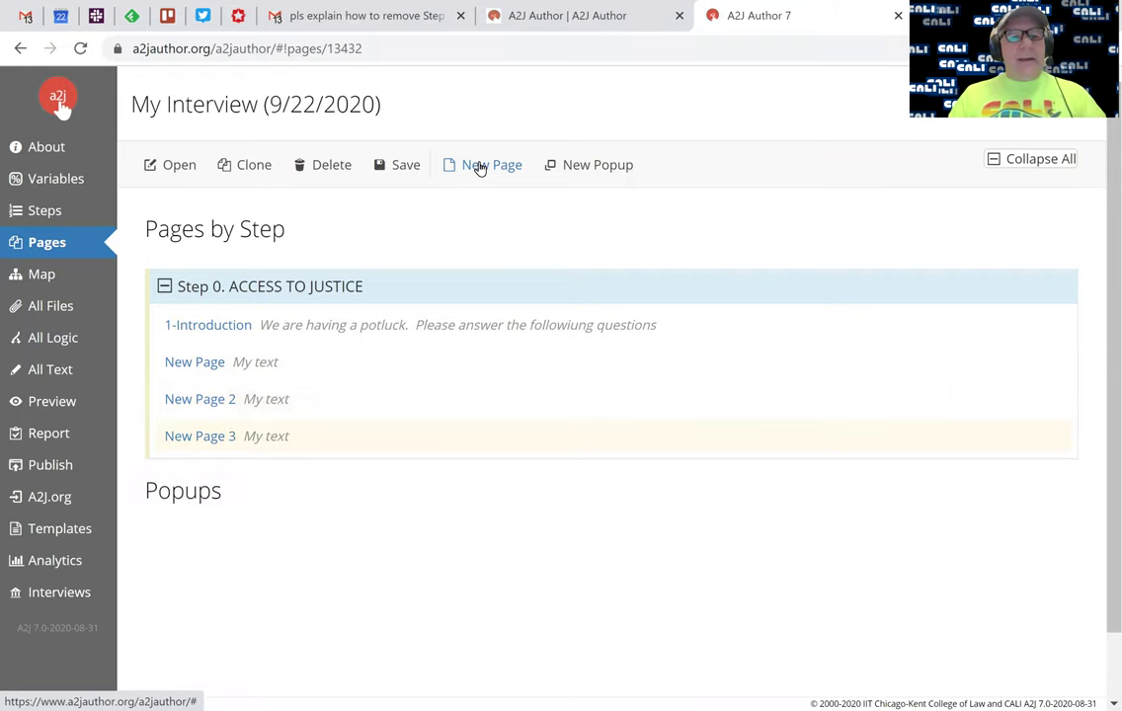
pyautogui.click(480, 169)
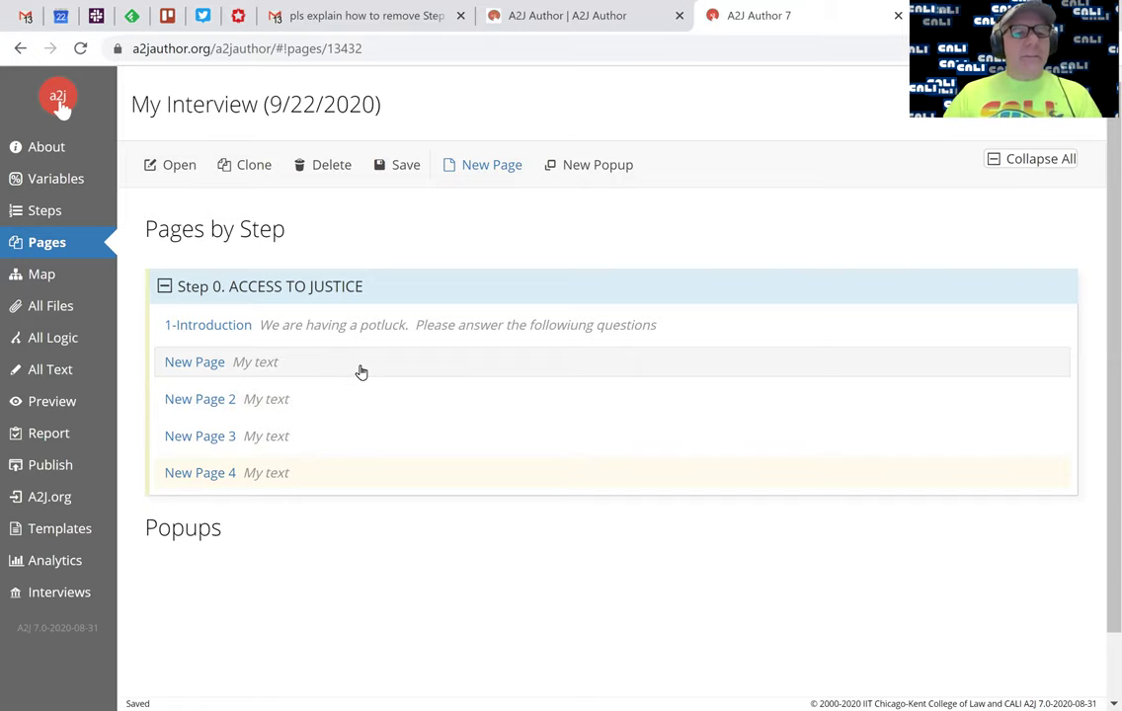
# Step: Rename New Page to 2-Name and give it the question 'What is your name?'
pyautogui.doubleClick(218, 365)
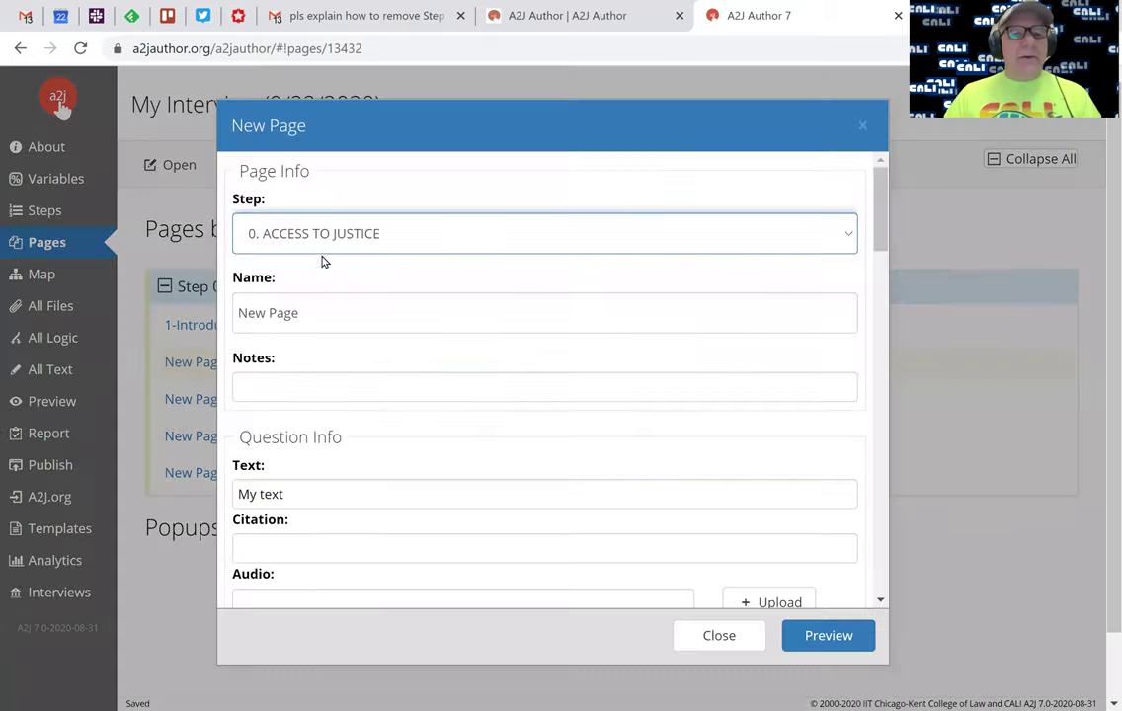
pyautogui.click(323, 312)
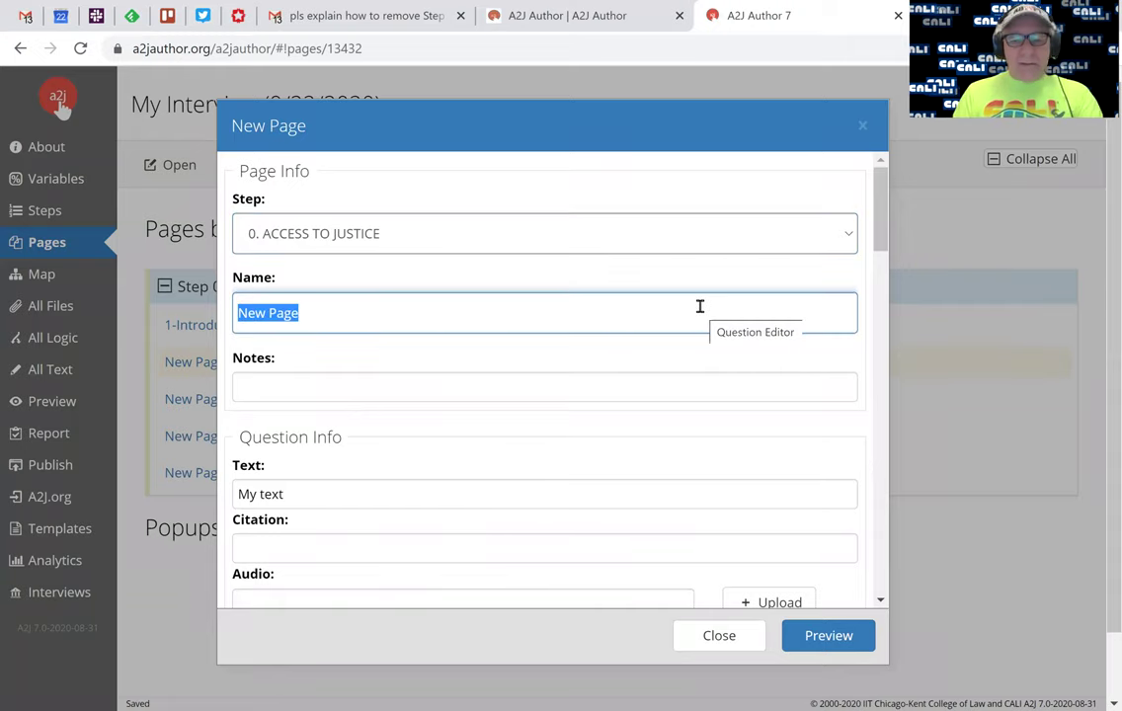
pyautogui.write('2-')
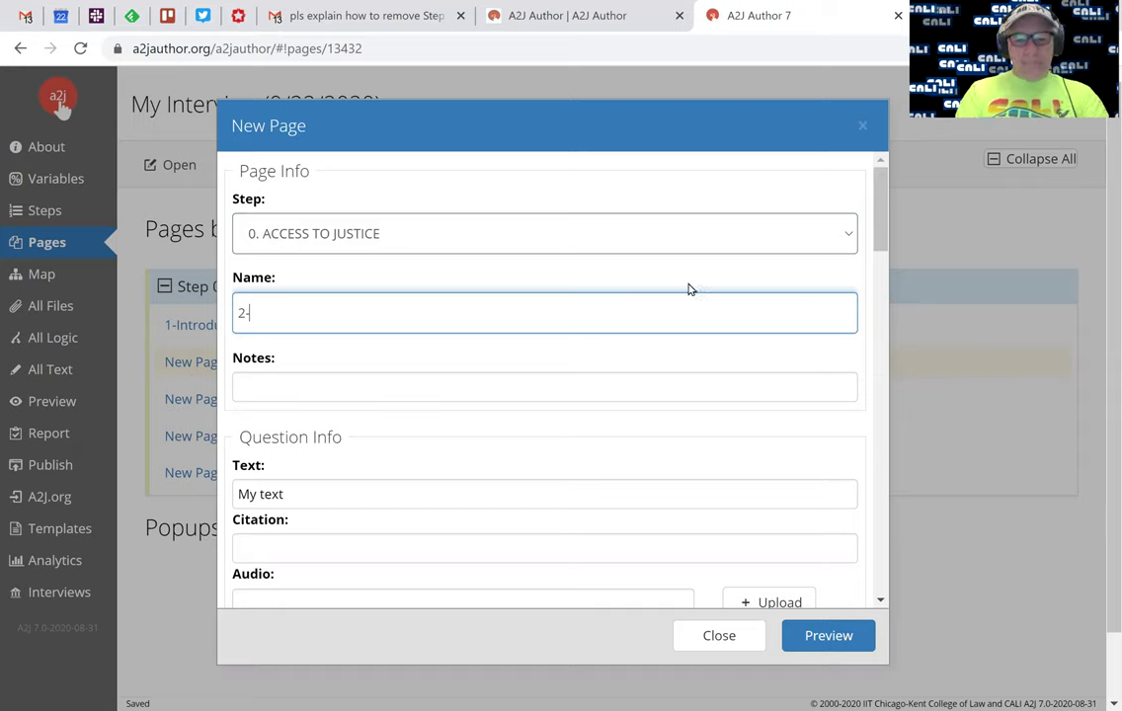
pyautogui.write('name')
pyautogui.press('BackSpace')
pyautogui.press('BackSpace')
pyautogui.press('BackSpace')
pyautogui.write('Name')
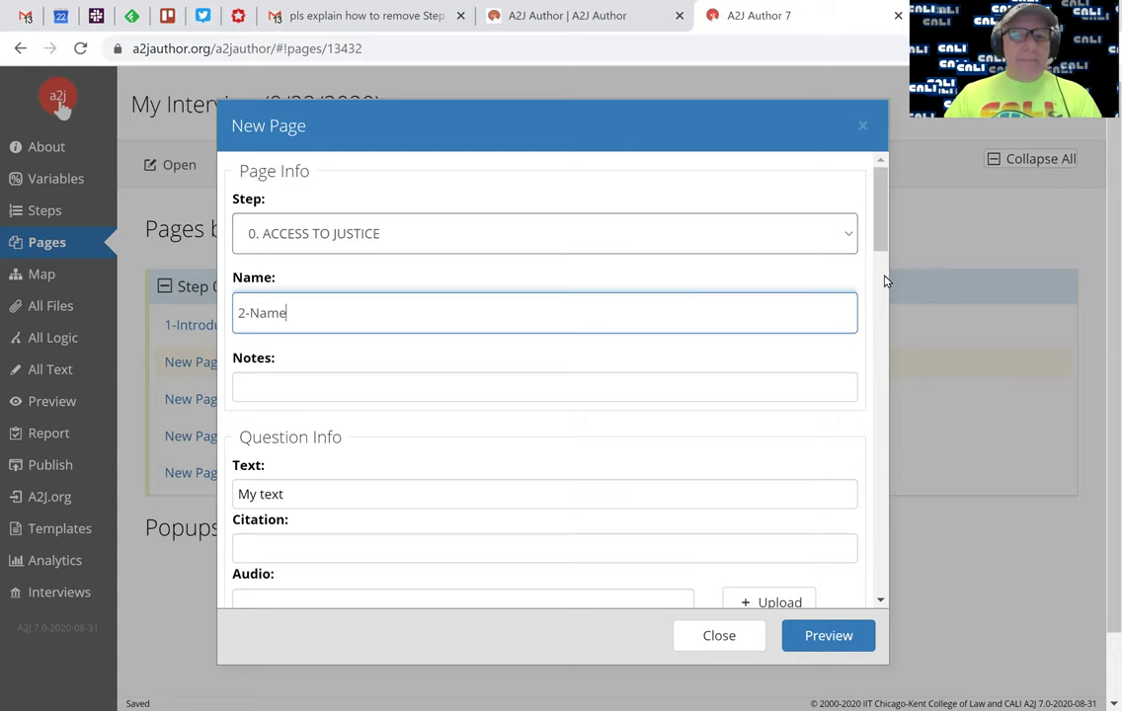
pyautogui.moveTo(878, 214); pyautogui.dragTo(892, 251)
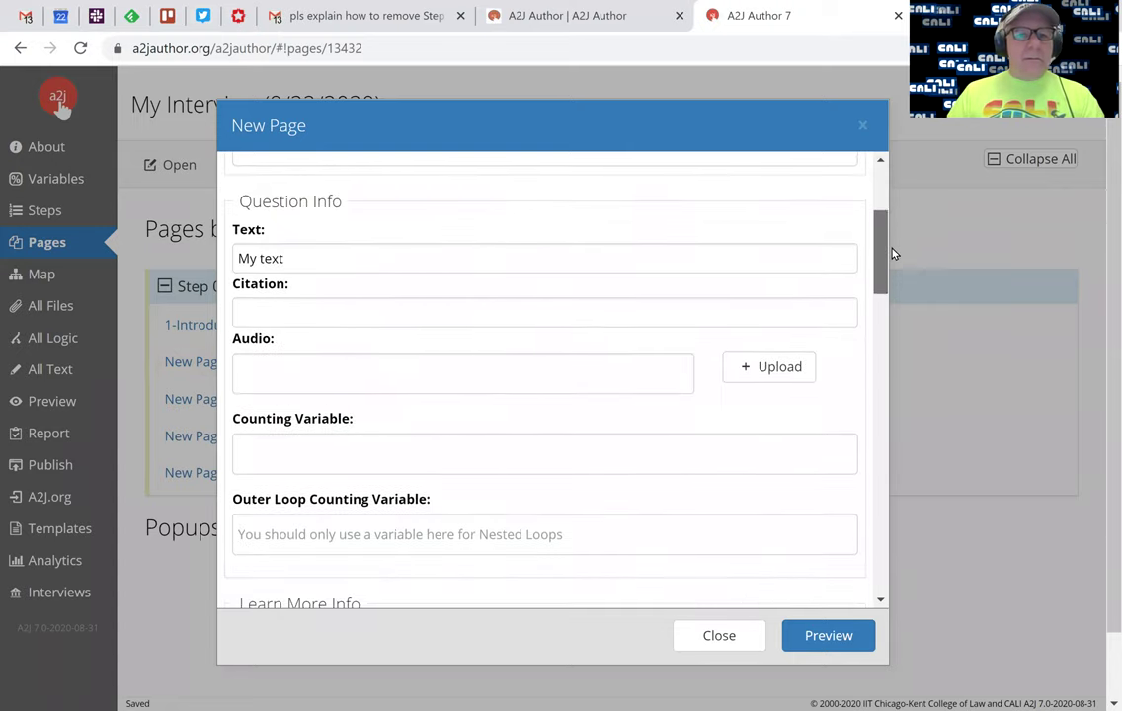
pyautogui.click(342, 268)
pyautogui.moveTo(353, 311); pyautogui.dragTo(220, 313)
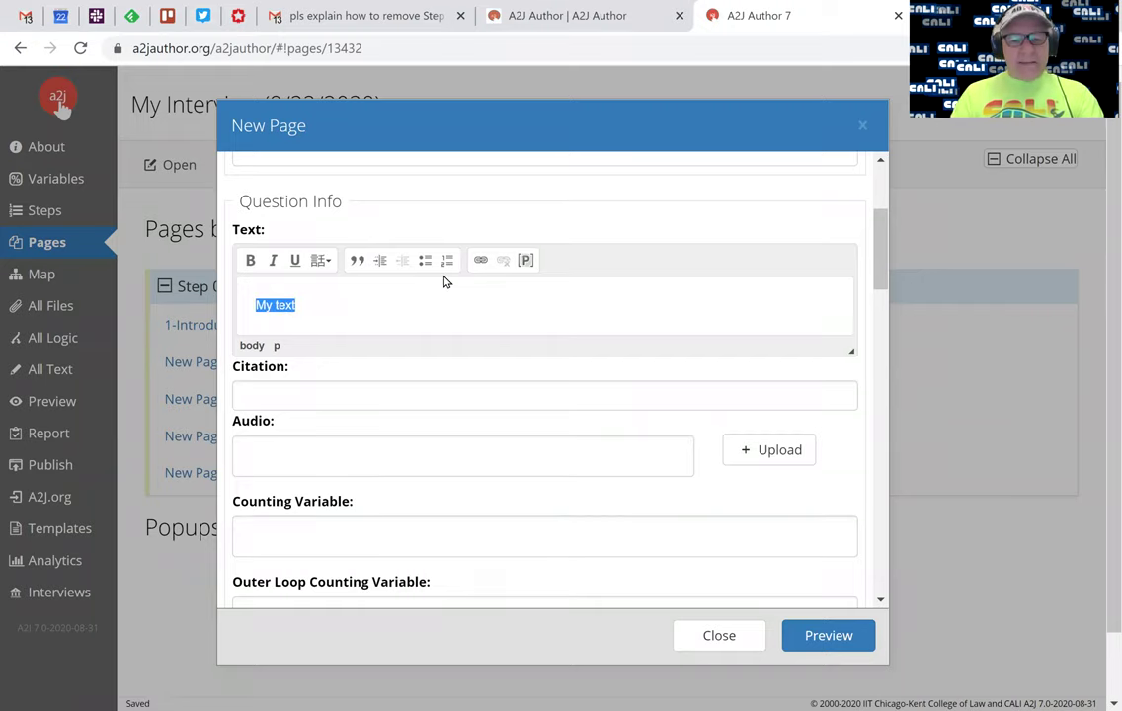
pyautogui.write('What is your name?')
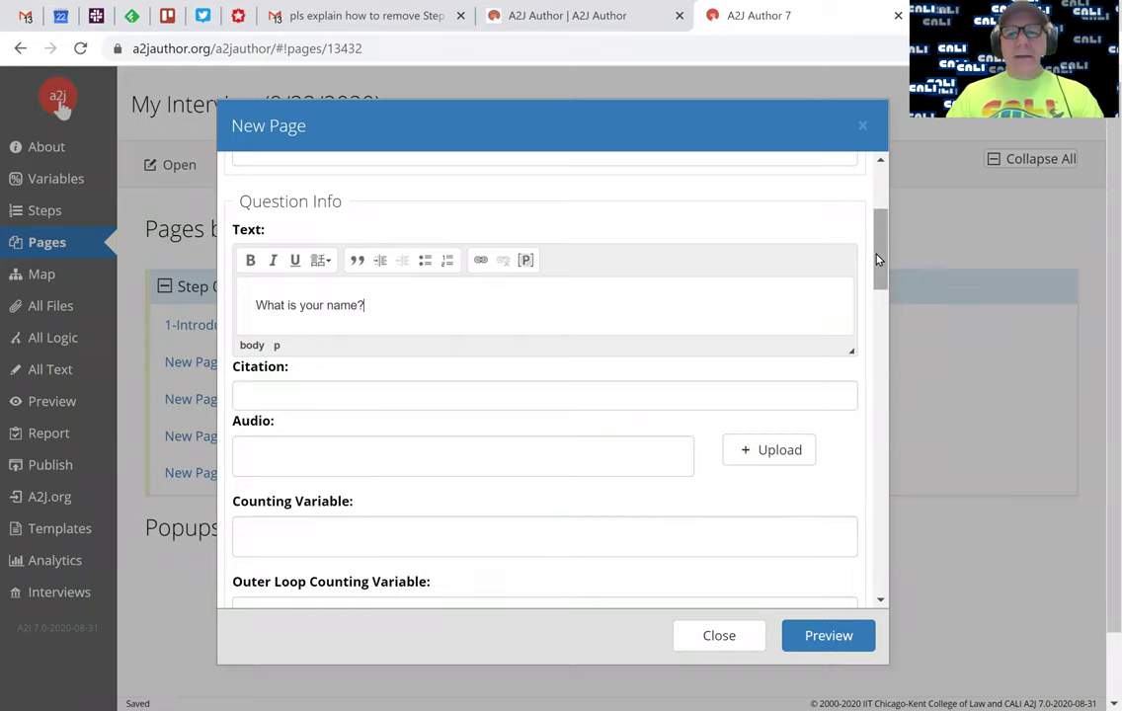
pyautogui.moveTo(885, 257); pyautogui.dragTo(912, 468)
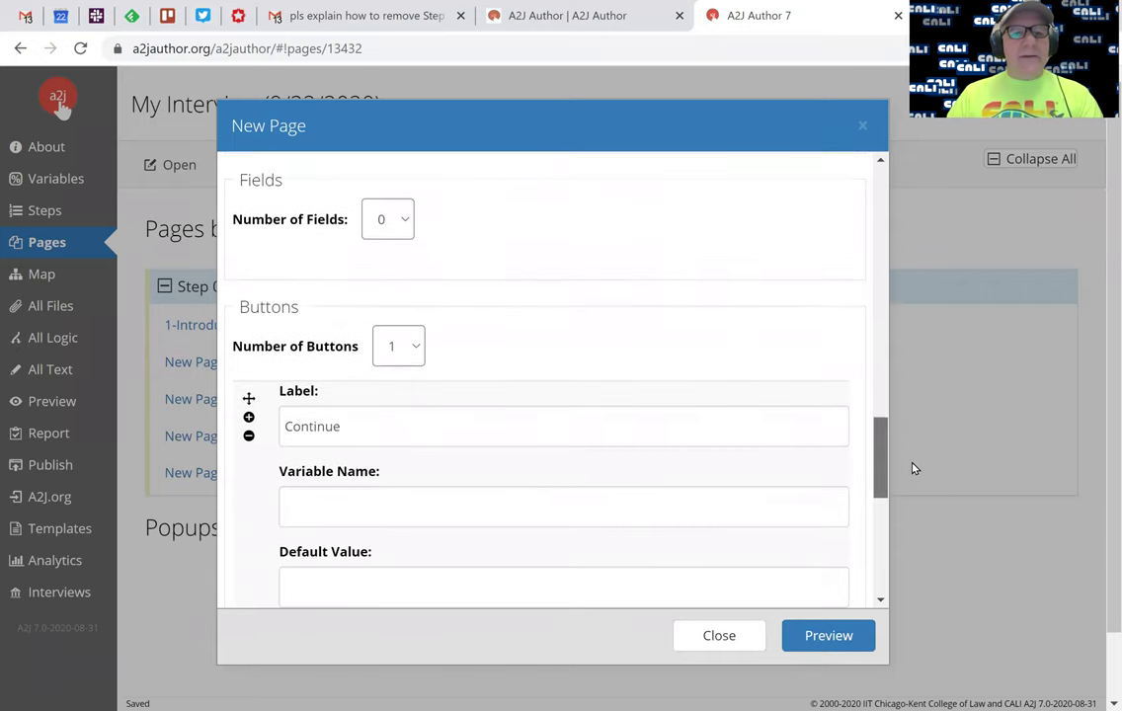
# Step: Give the page two answer fields, keeping the first as a text answer
pyautogui.click(401, 223)
pyautogui.click(385, 316)
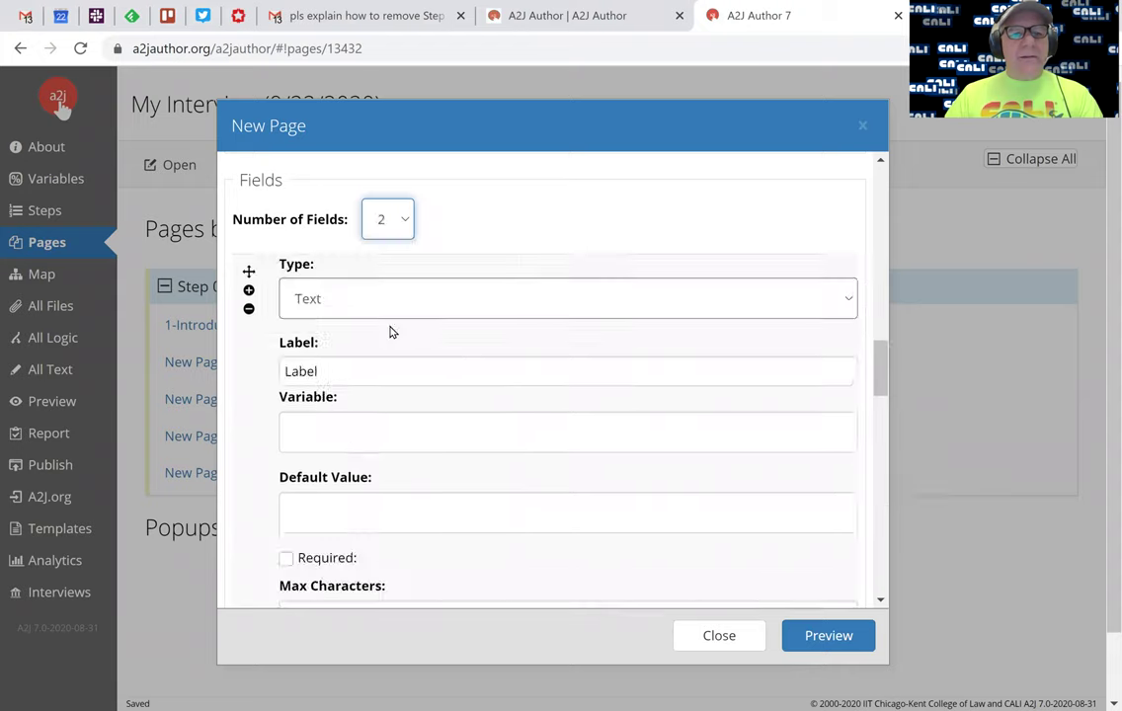
pyautogui.click(318, 307)
pyautogui.click(318, 305)
# Step: Label the first field 'First Name' and link it to the FIRST_NAME variable
pyautogui.click(338, 373)
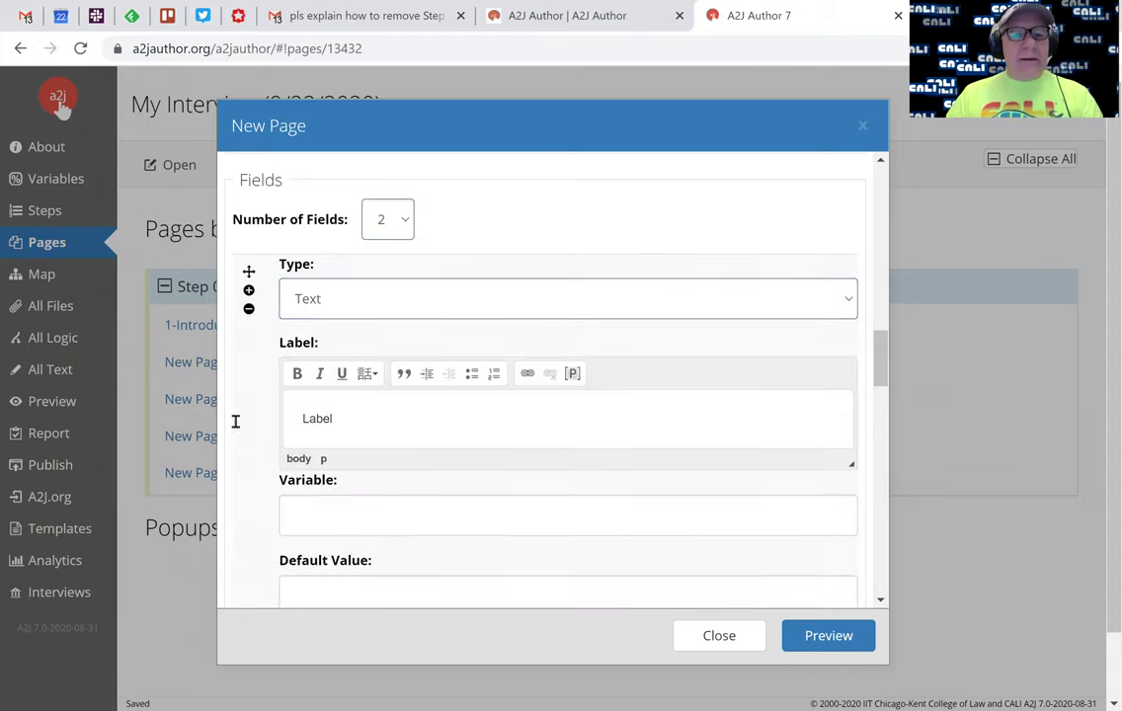
pyautogui.hotkey('ctrl', 'a')
pyautogui.write('First Name')
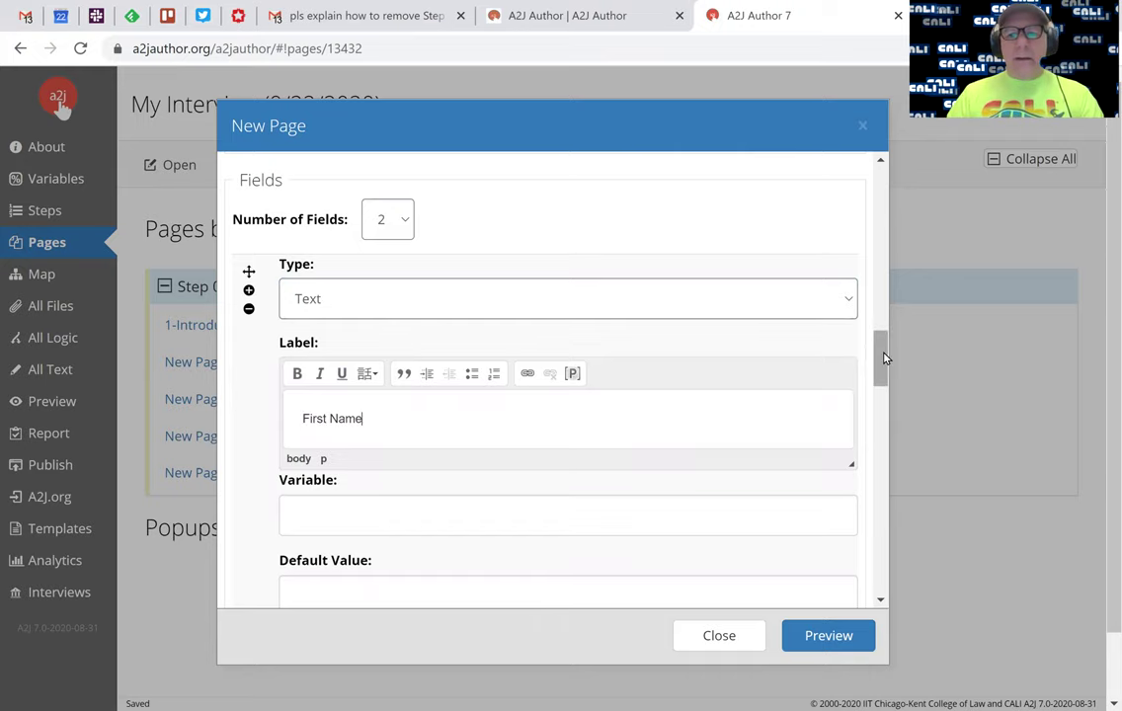
pyautogui.moveTo(885, 358); pyautogui.dragTo(878, 391)
pyautogui.click(361, 289)
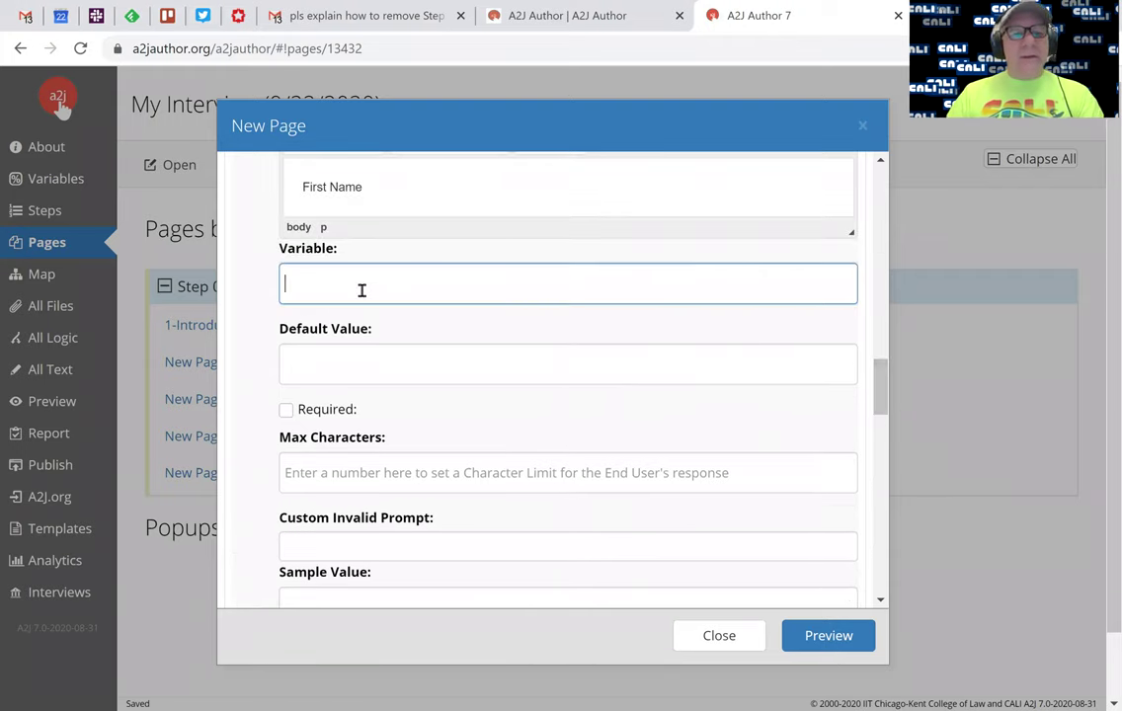
pyautogui.write('FIR')
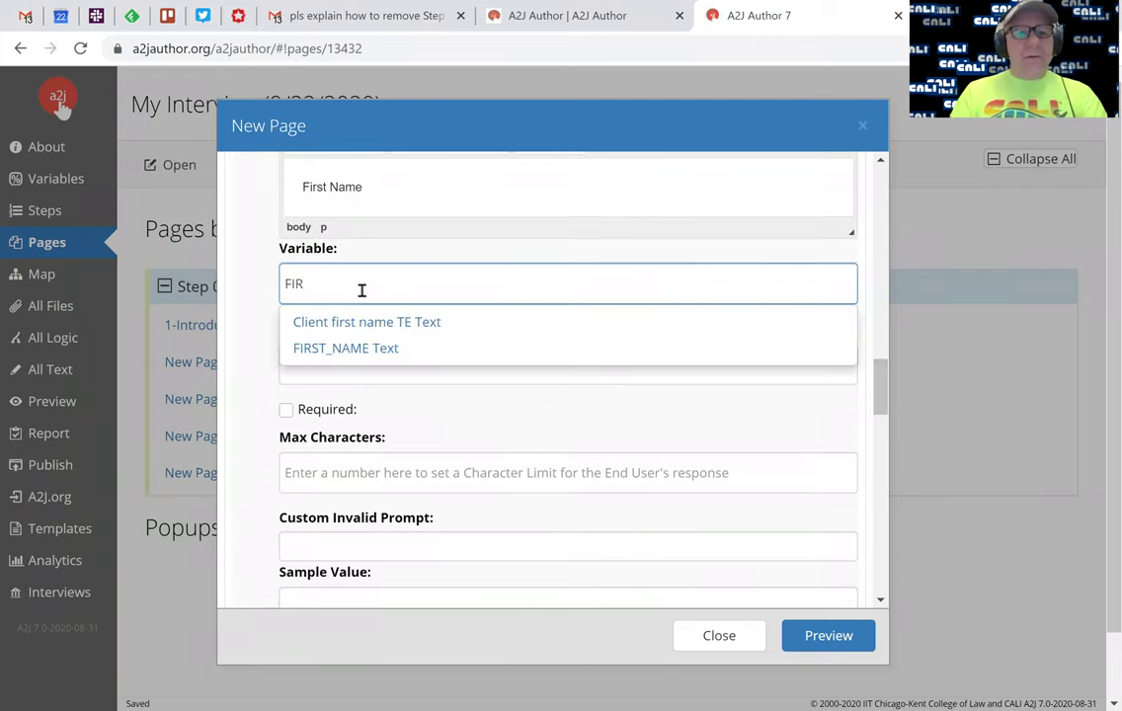
pyautogui.click(366, 348)
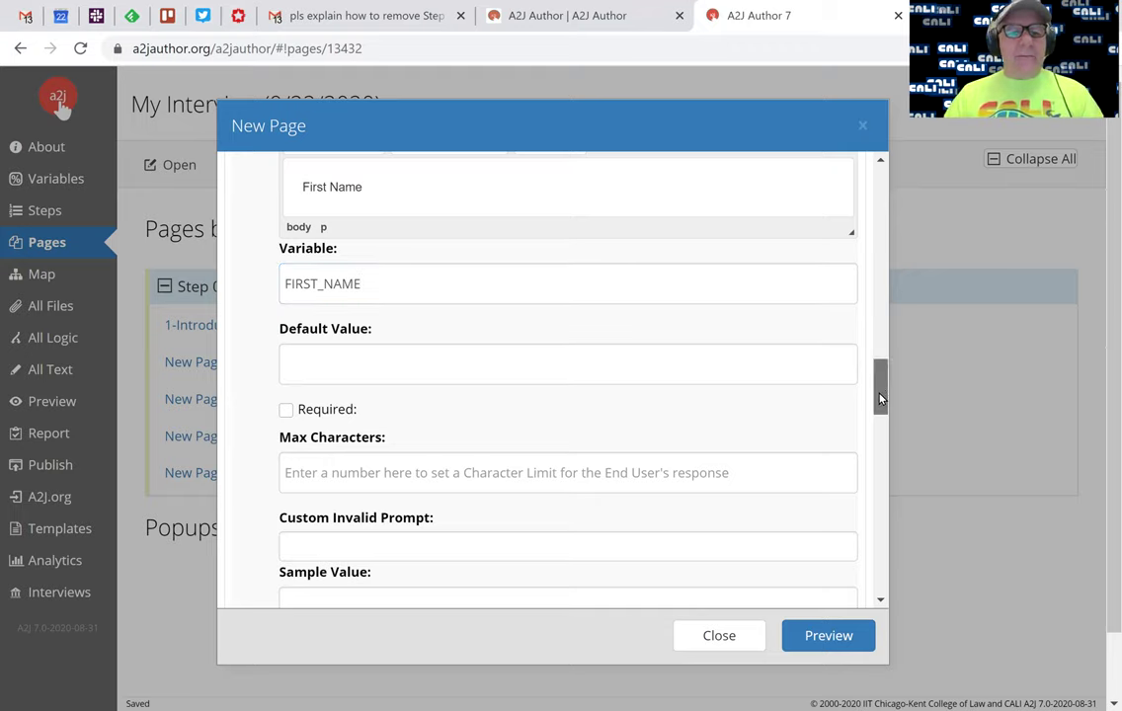
# Step: Keep the second field as text and relabel it 'Last Name'
pyautogui.scroll(-2, 886, 420)
pyautogui.scroll(-2, 889, 430)
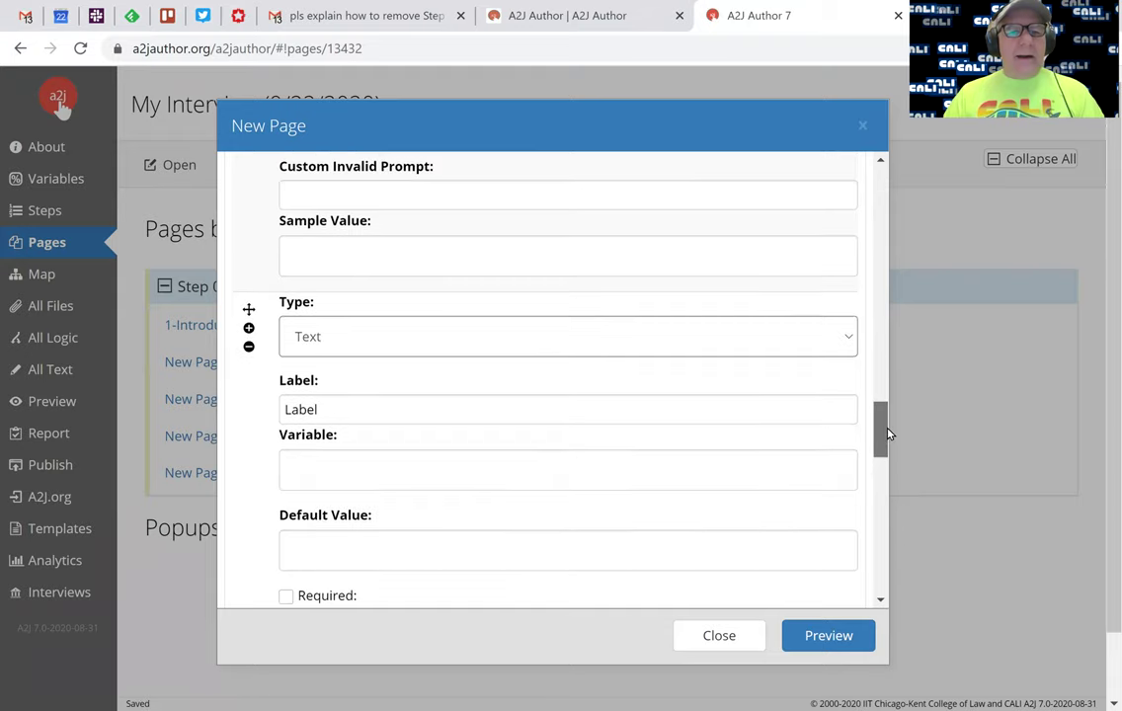
pyautogui.click(373, 337)
pyautogui.click(375, 338)
pyautogui.click(366, 371)
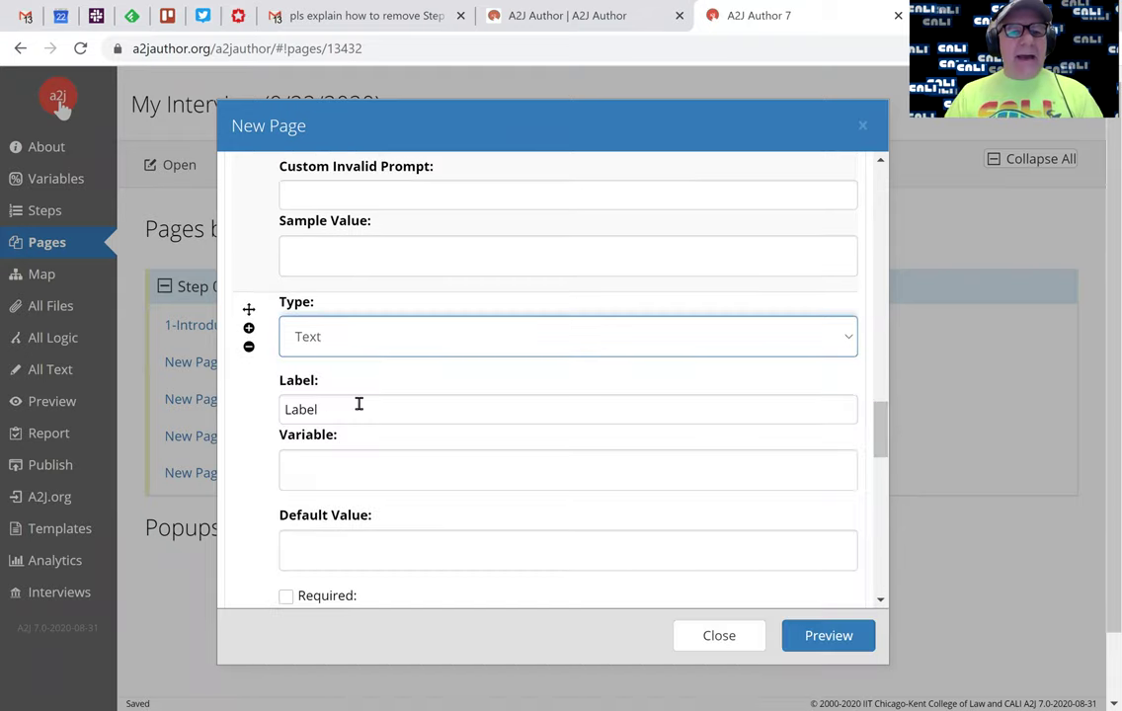
pyautogui.click(363, 448)
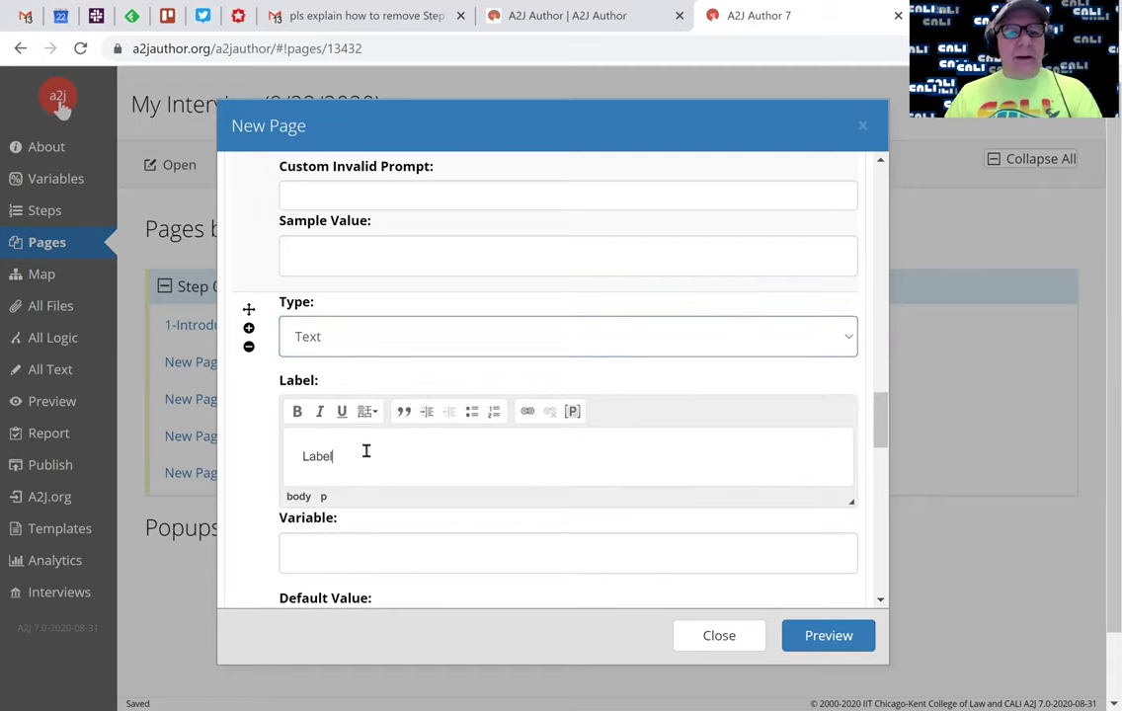
pyautogui.moveTo(348, 455); pyautogui.dragTo(284, 458)
pyautogui.write('W')
pyautogui.press('BackSpace')
pyautogui.write('Last Name')
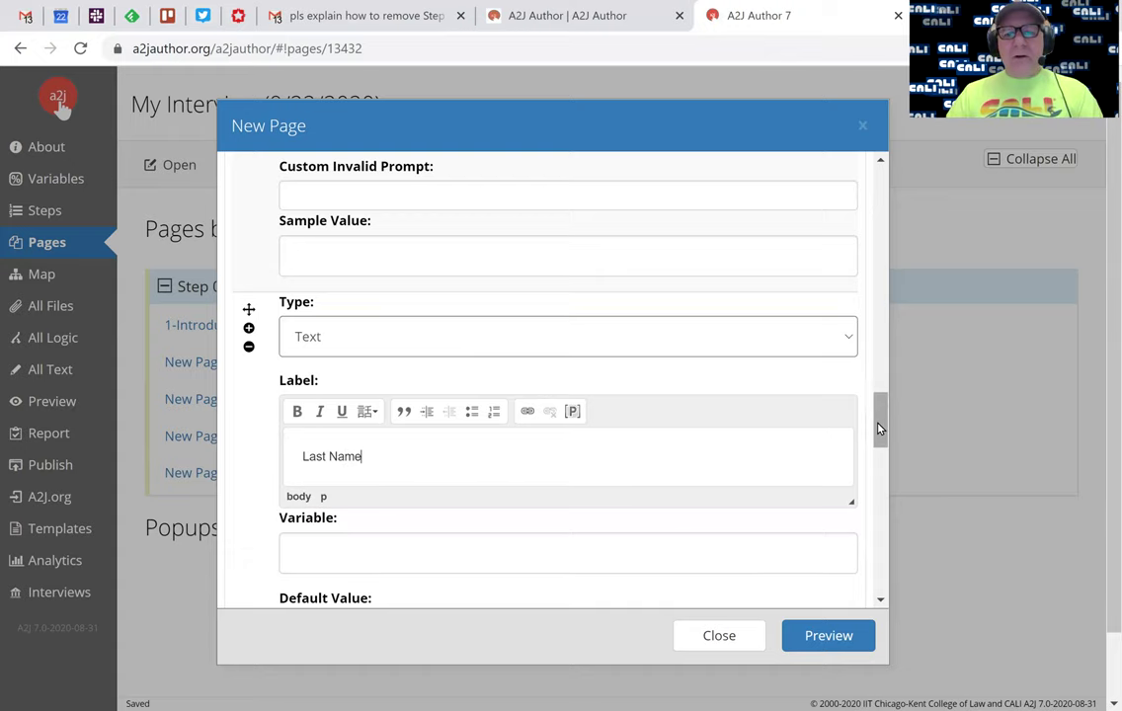
# Step: Link the second field to LAST_NAME and mark both name fields required
pyautogui.scroll(-2, 879, 428)
pyautogui.click(323, 354)
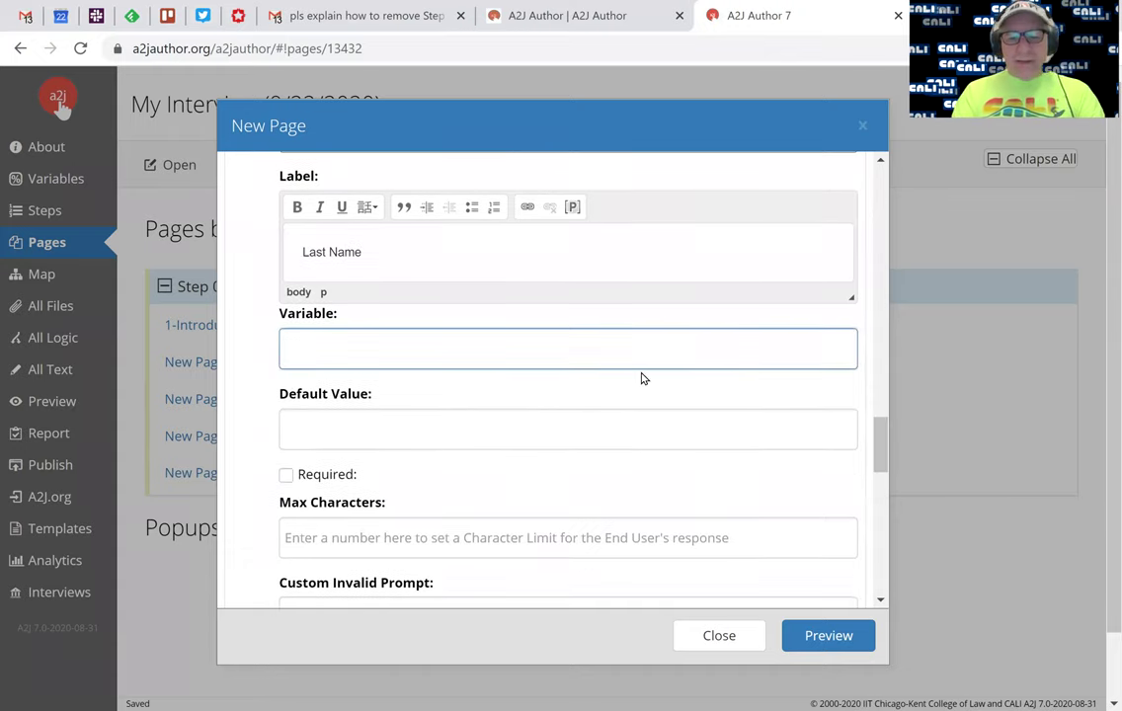
pyautogui.write('LAS')
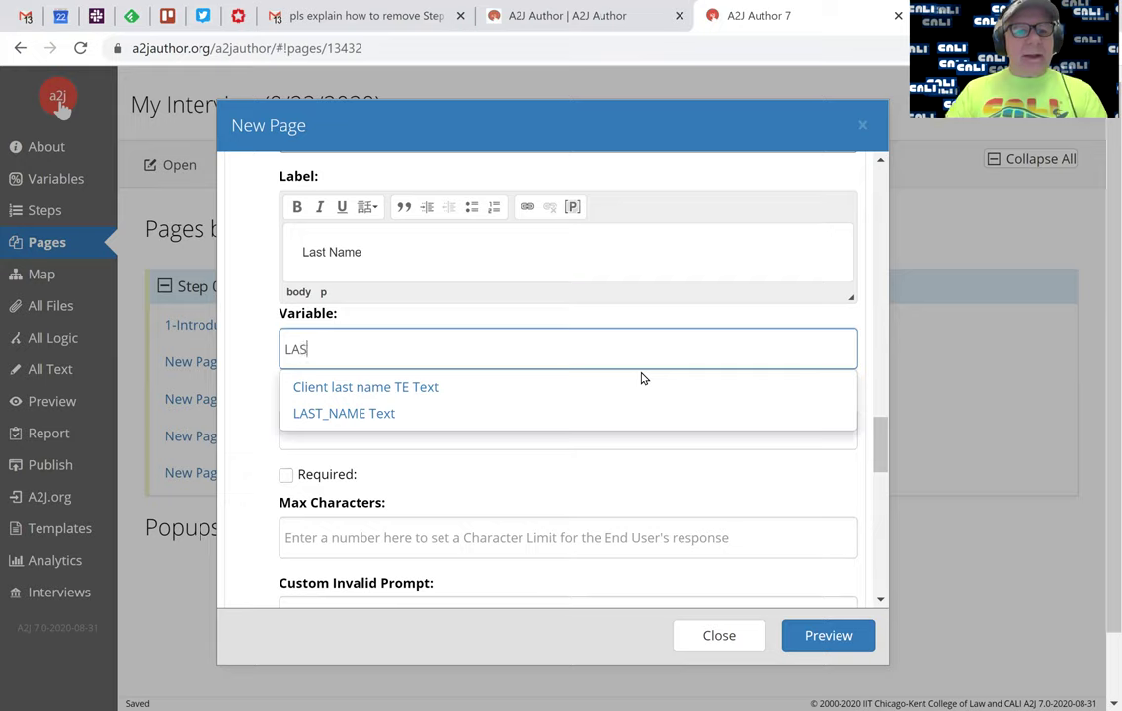
pyautogui.click(424, 416)
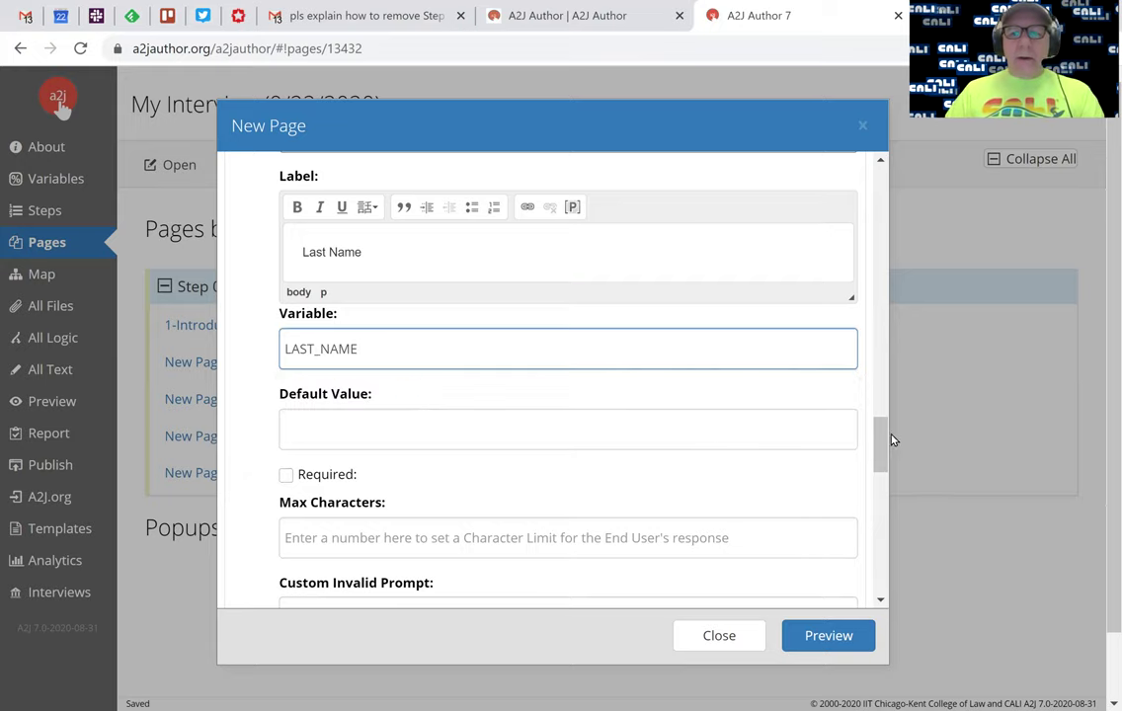
pyautogui.click(287, 478)
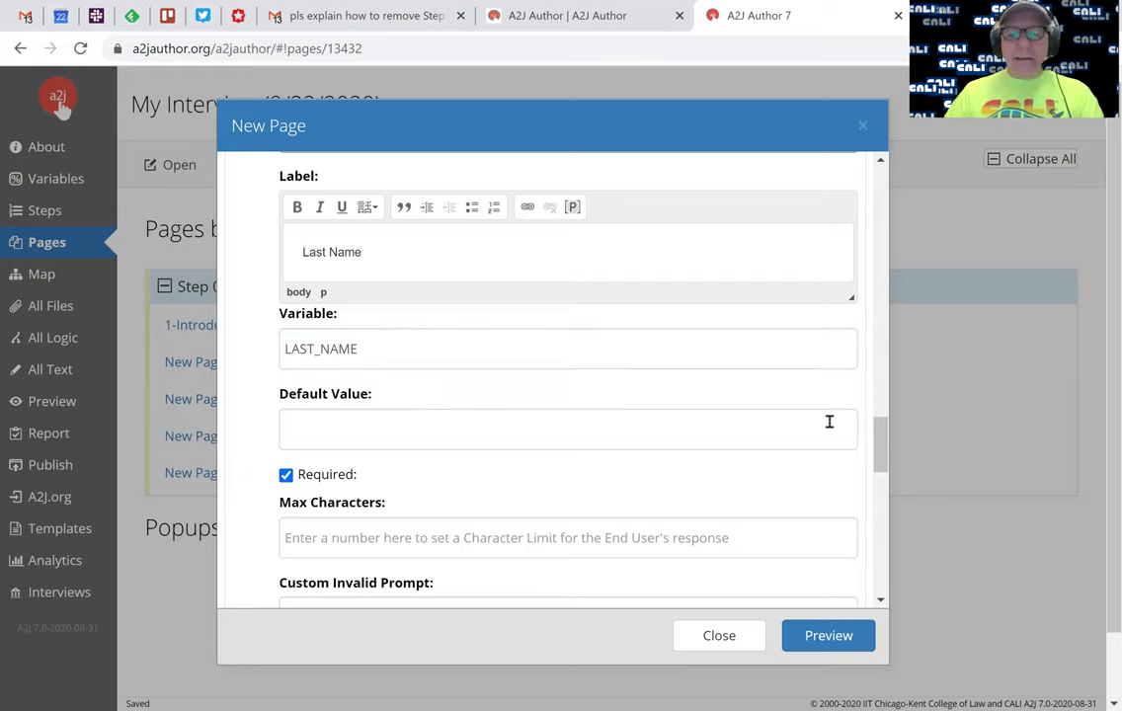
pyautogui.moveTo(881, 449); pyautogui.dragTo(913, 519)
pyautogui.click(287, 272)
# Step: Set the Continue button's destination to New Page 2
pyautogui.click(360, 401)
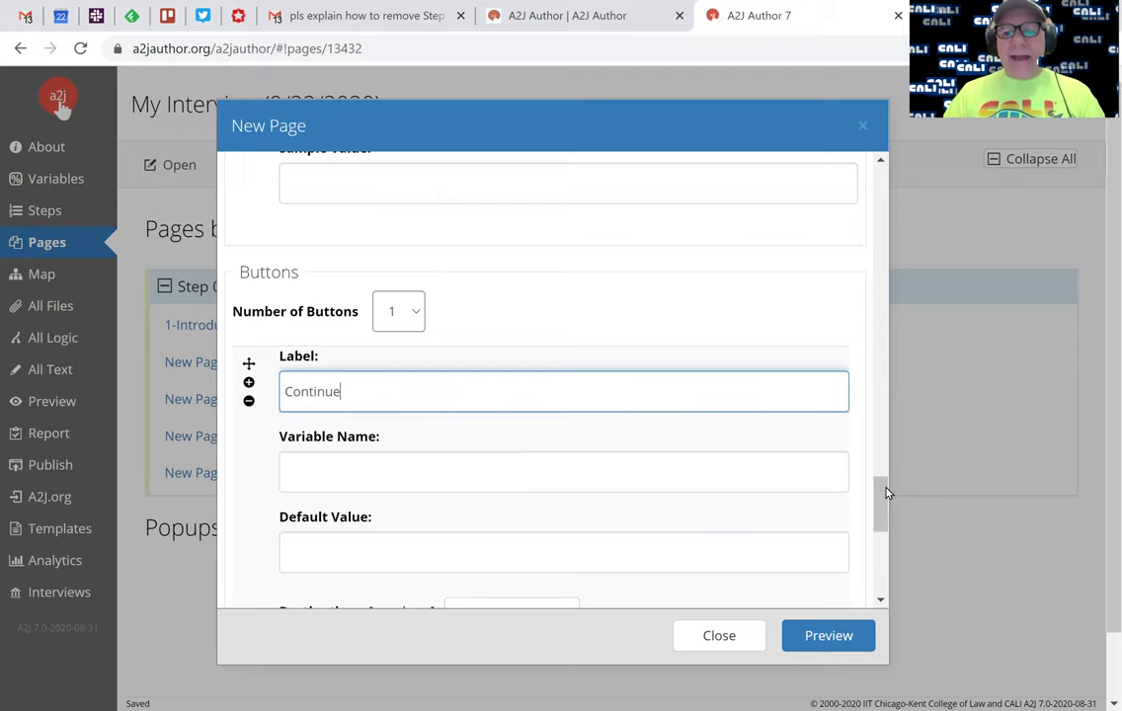
pyautogui.moveTo(879, 491); pyautogui.dragTo(886, 518)
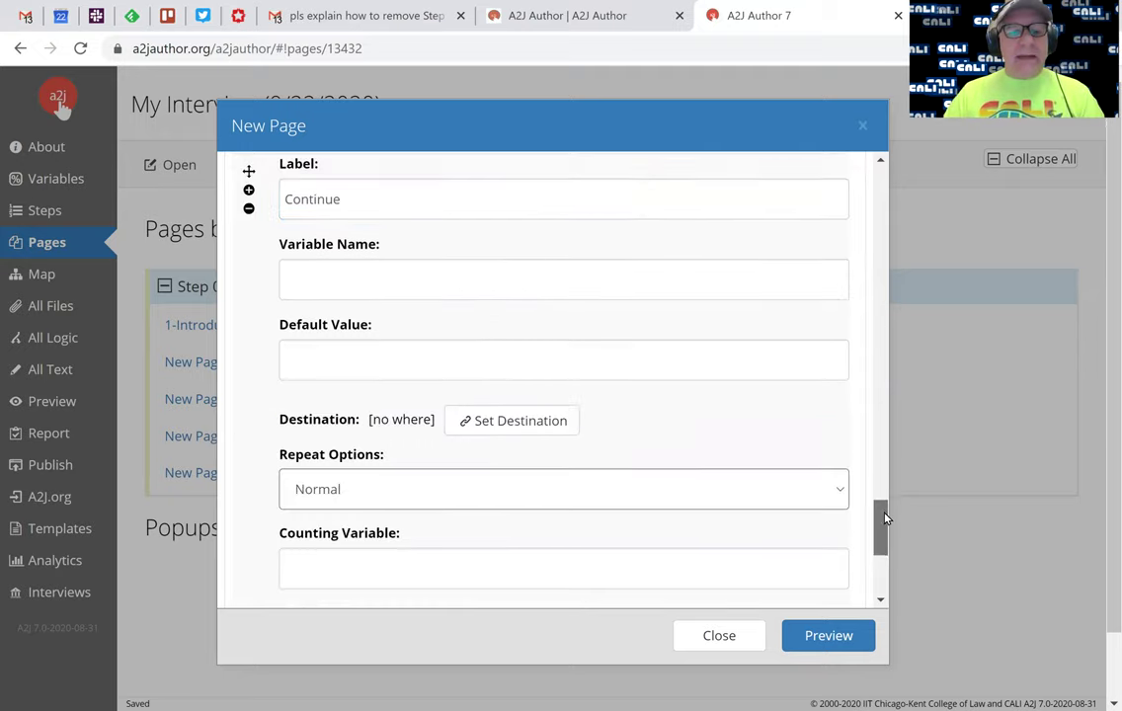
pyautogui.click(508, 415)
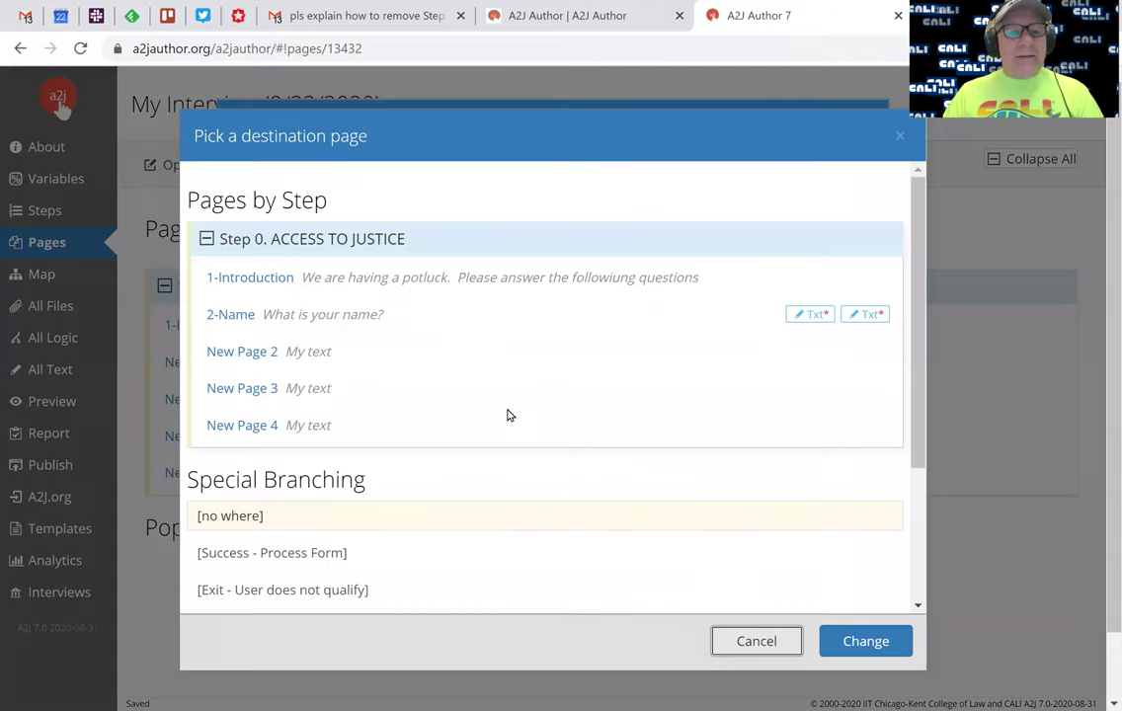
pyautogui.click(235, 352)
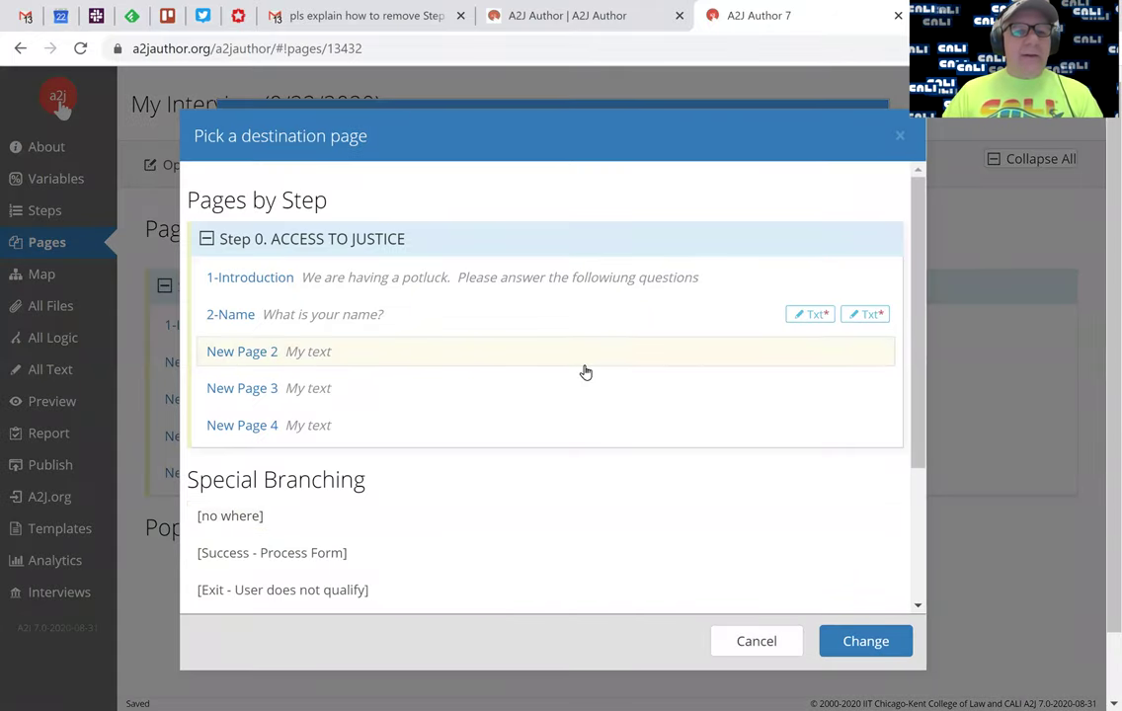
pyautogui.click(865, 642)
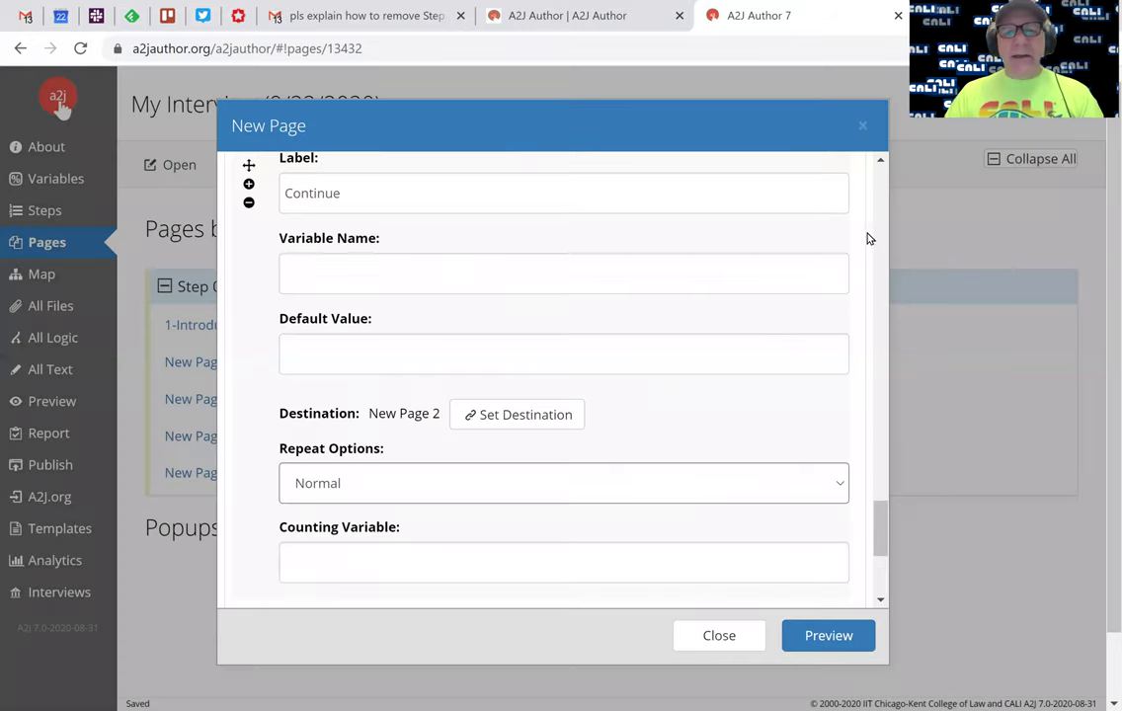
# Step: Close the name page, open New Page 2, and rename it '3-Number of People'
pyautogui.click(719, 635)
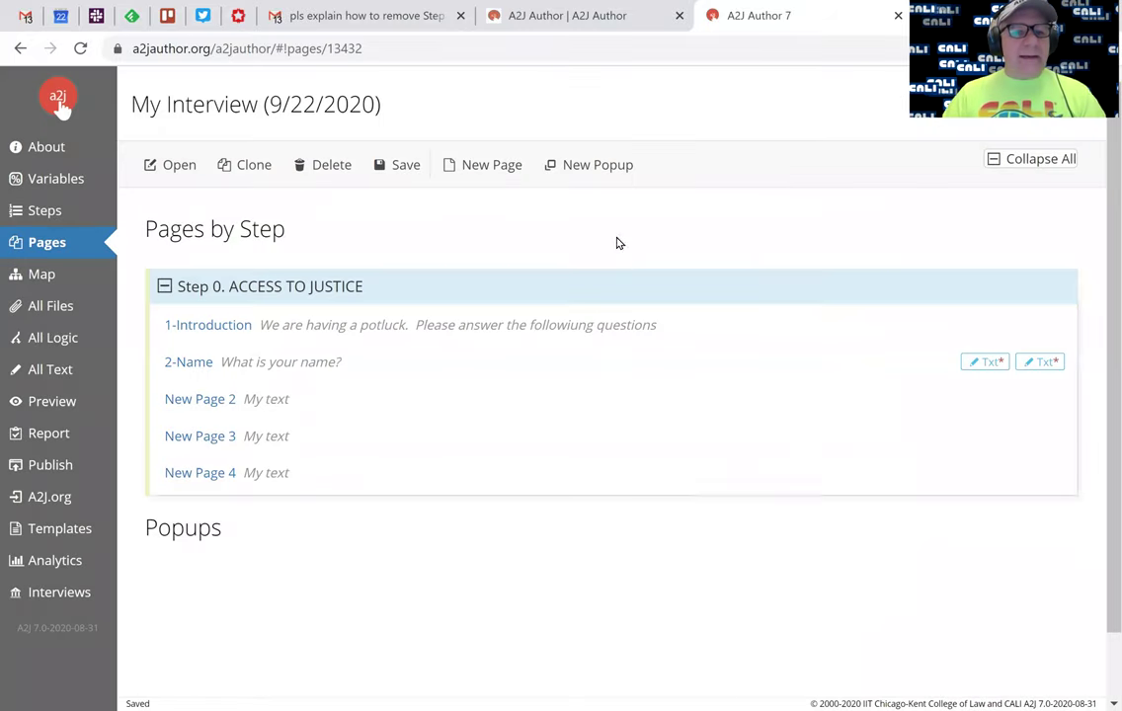
pyautogui.doubleClick(195, 401)
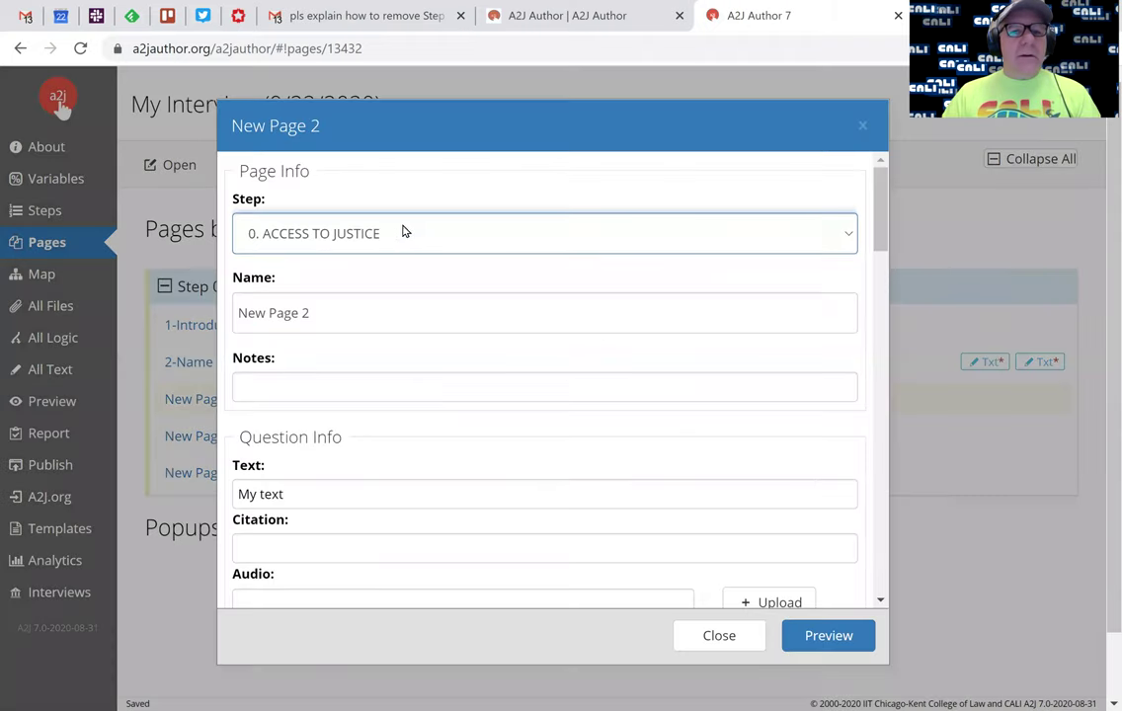
pyautogui.moveTo(333, 318); pyautogui.dragTo(235, 313)
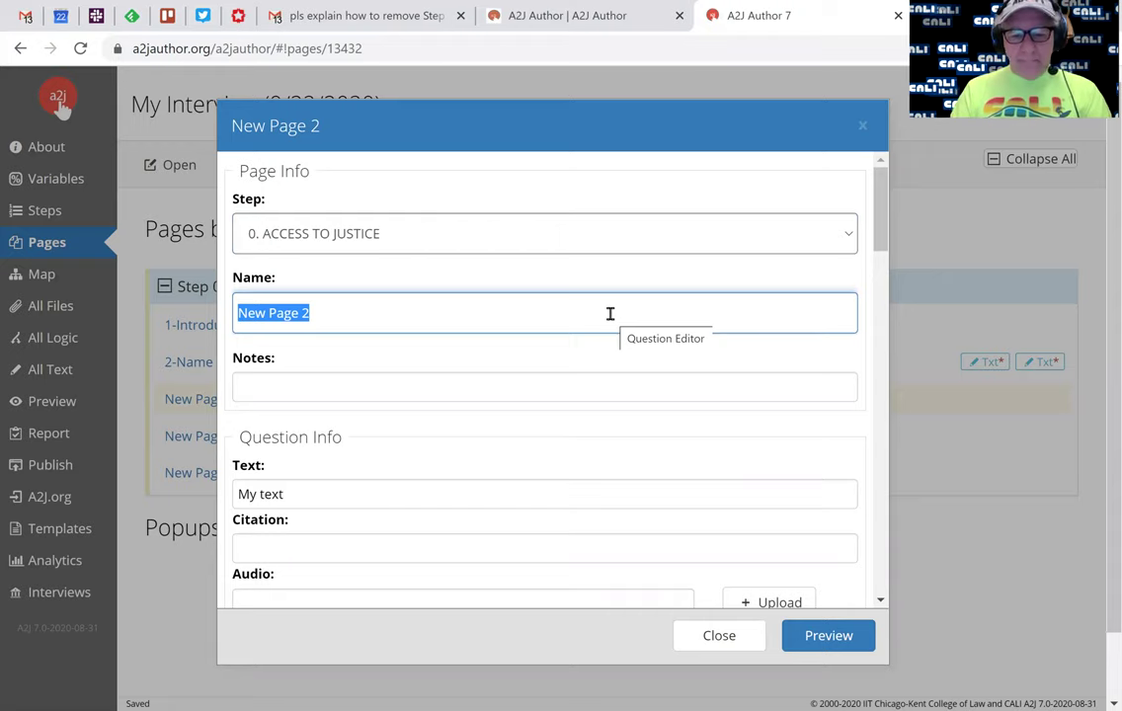
pyautogui.write('3-nUMBER')
pyautogui.press('BackSpace')
pyautogui.press('BackSpace')
pyautogui.press('BackSpace')
pyautogui.press('BackSpace')
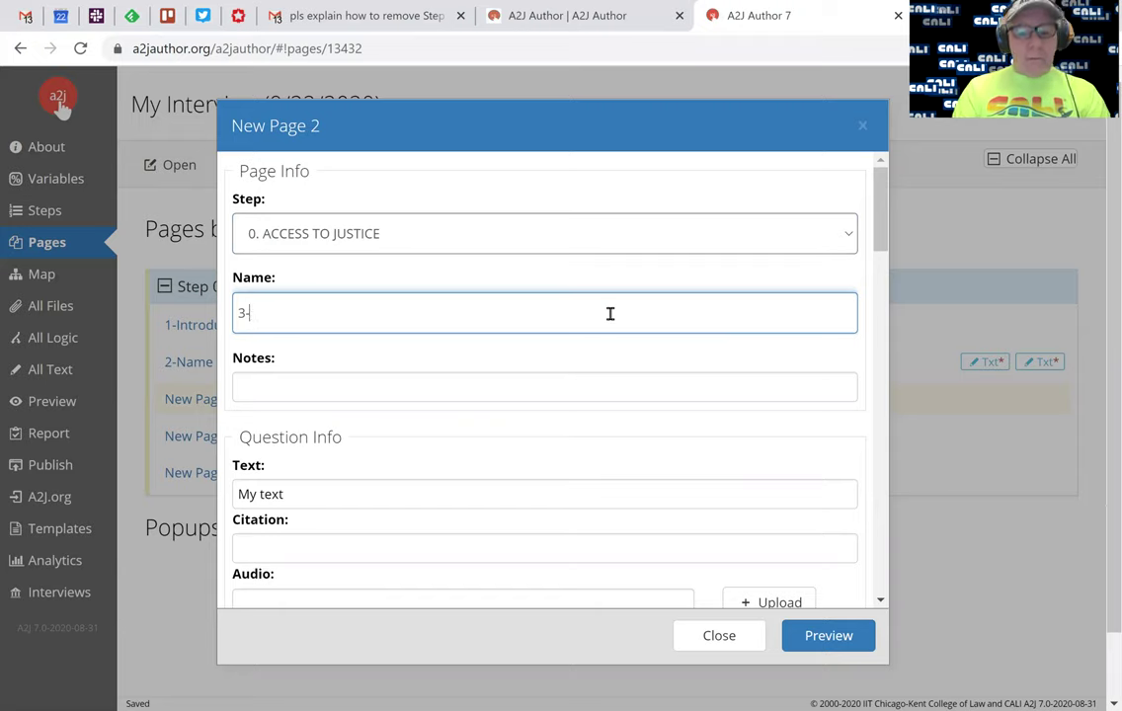
pyautogui.write('Number of P')
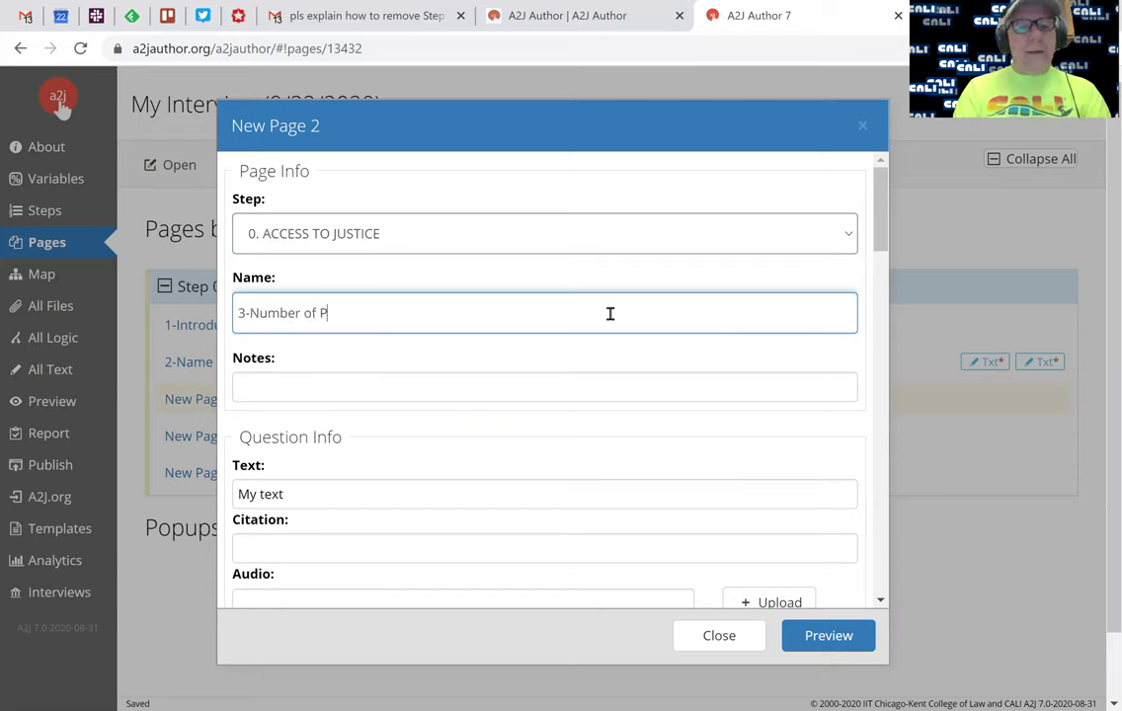
pyautogui.write('eople')
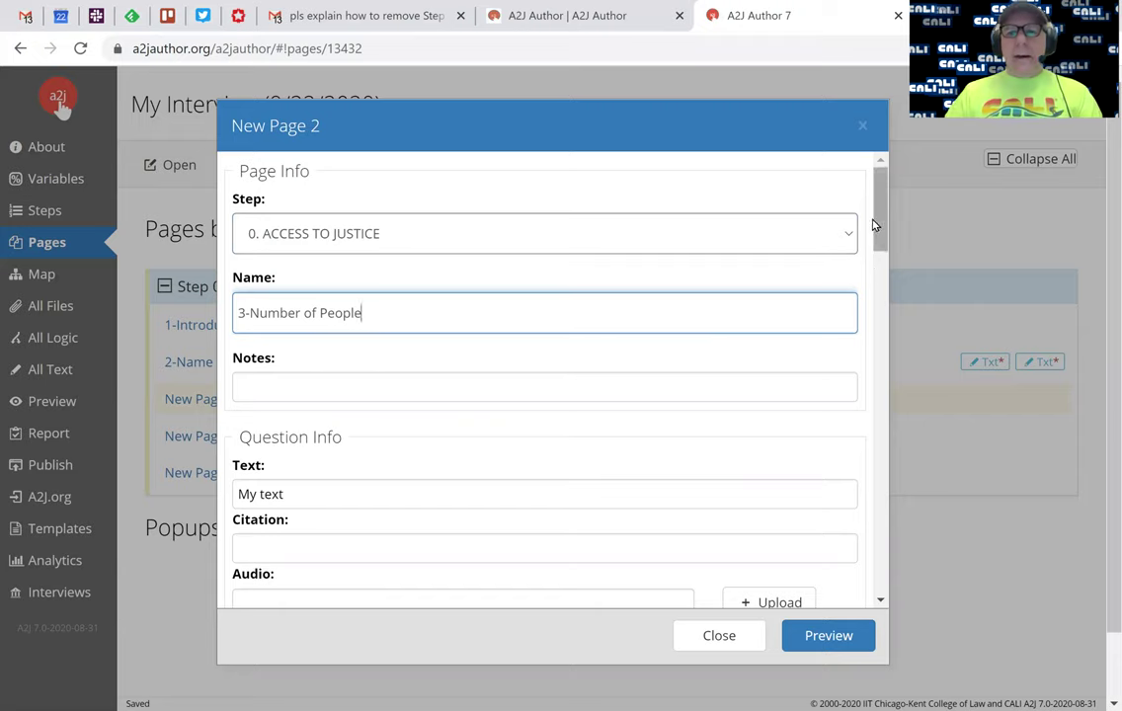
# Step: Replace the placeholder question with 'How many people are you bringing?'
pyautogui.click(878, 225)
pyautogui.scroll(-1, 878, 225)
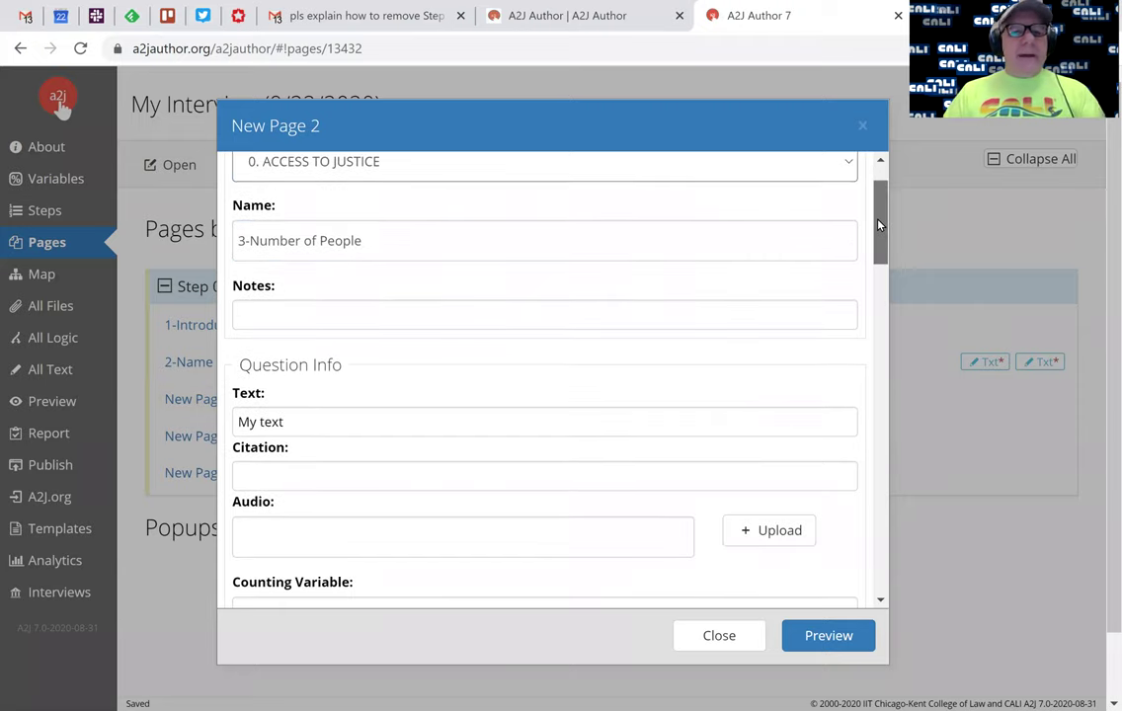
pyautogui.moveTo(878, 226); pyautogui.dragTo(892, 244)
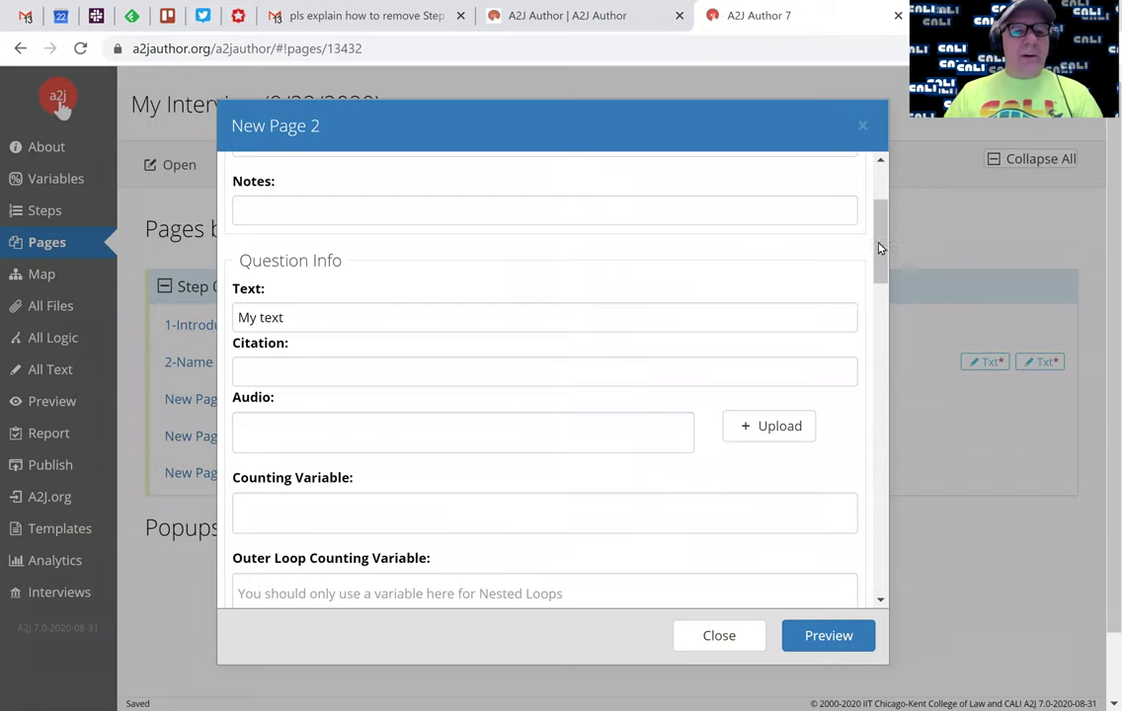
pyautogui.click(321, 318)
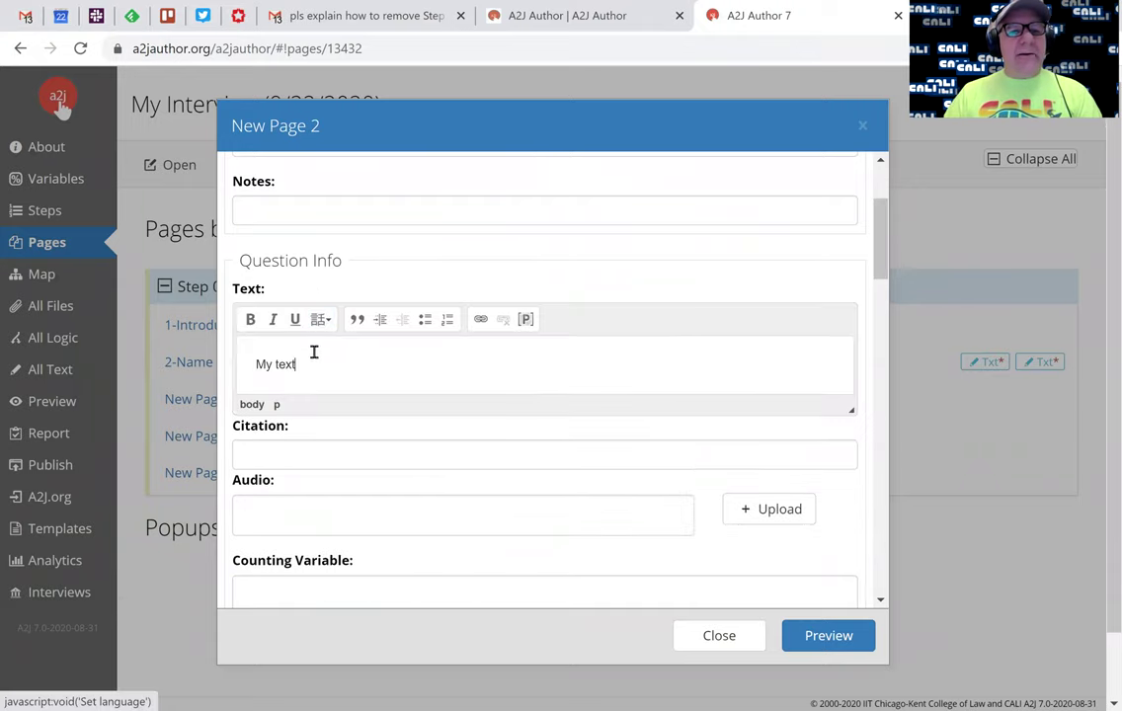
pyautogui.moveTo(313, 360); pyautogui.dragTo(209, 367)
pyautogui.write('How m')
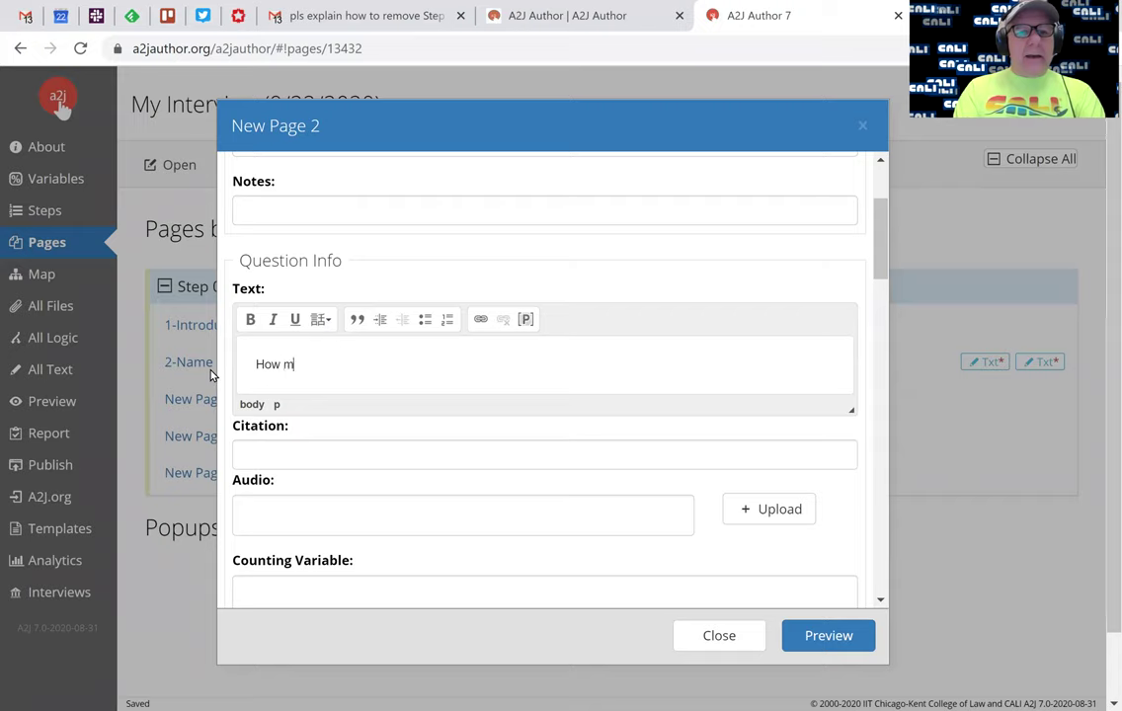
pyautogui.write('any pelop')
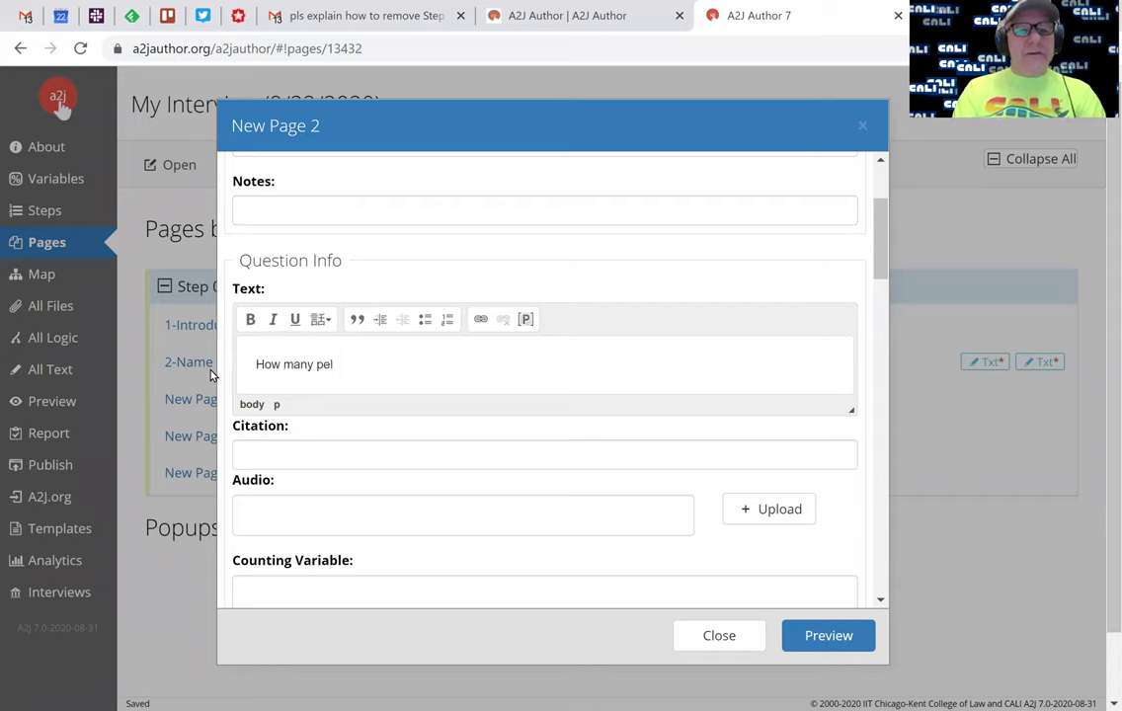
pyautogui.press('BackSpace')
pyautogui.write('ople are you ')
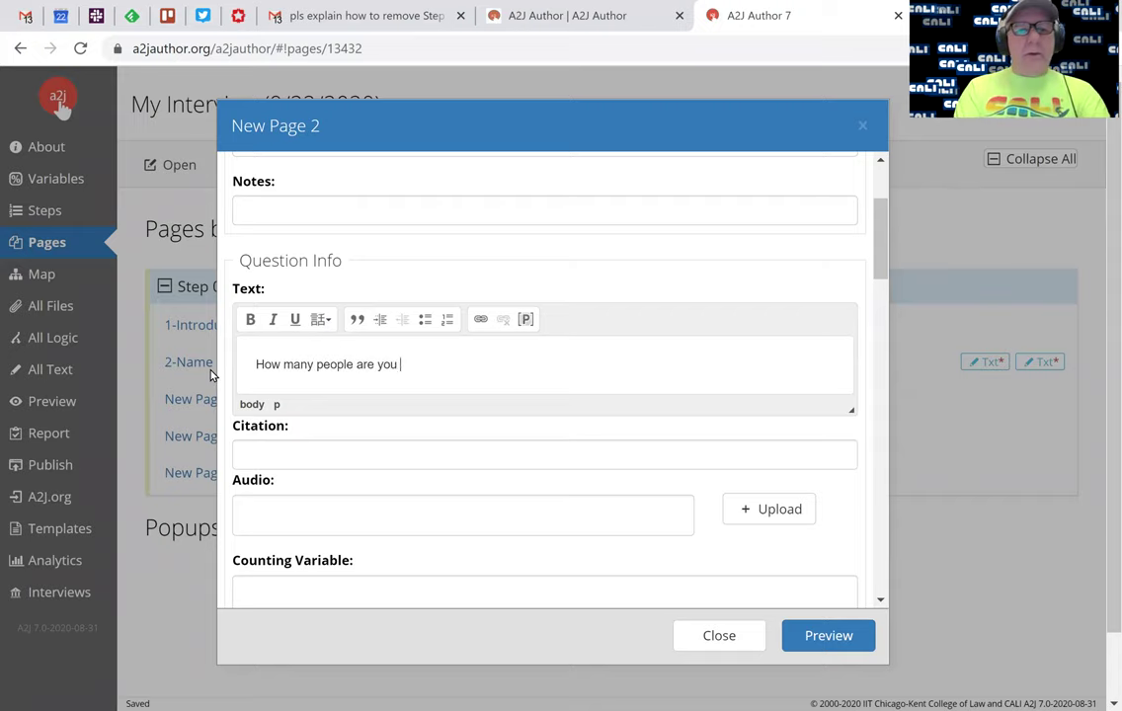
pyautogui.write('bringing?')
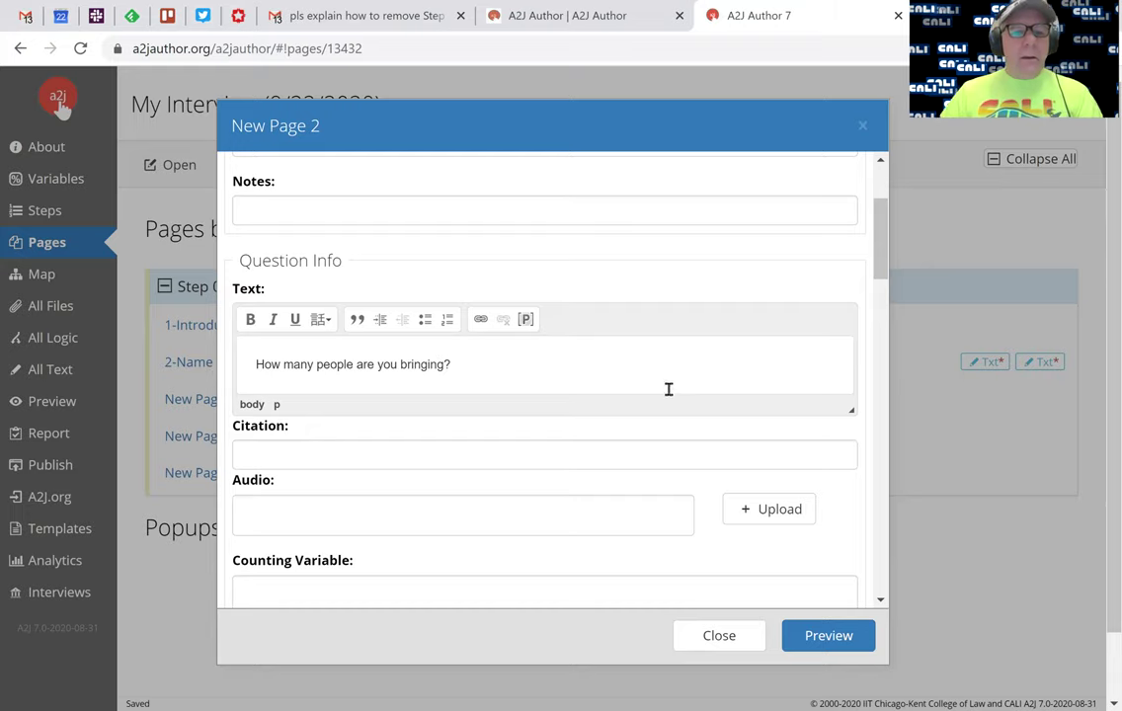
pyautogui.moveTo(887, 246); pyautogui.dragTo(907, 471)
# Step: Give the page a single Number-type field labelled 'Number'
pyautogui.click(397, 209)
pyautogui.click(386, 270)
pyautogui.click(318, 285)
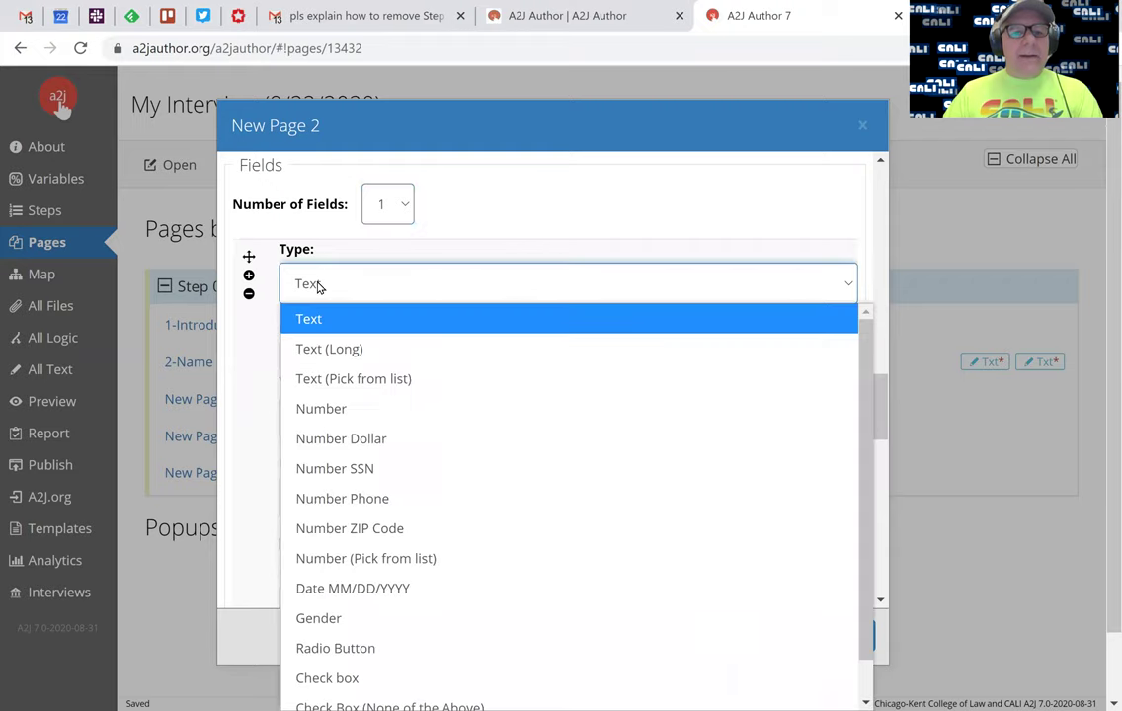
pyautogui.click(332, 408)
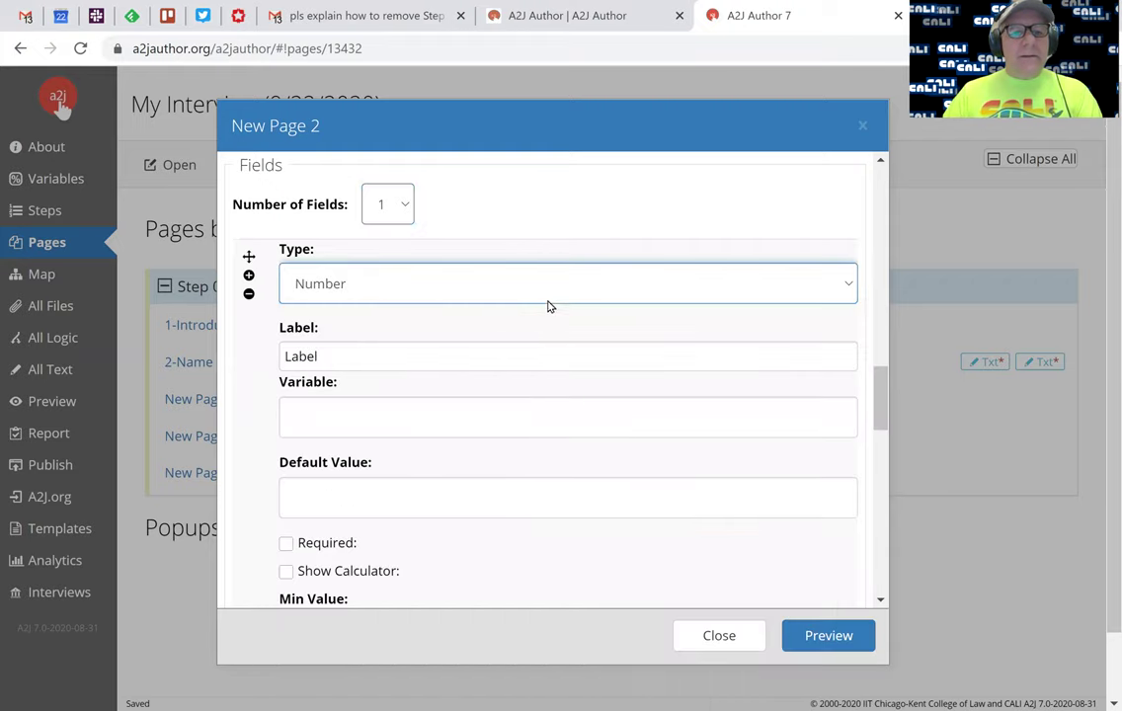
pyautogui.click(368, 363)
pyautogui.moveTo(288, 405); pyautogui.dragTo(779, 405)
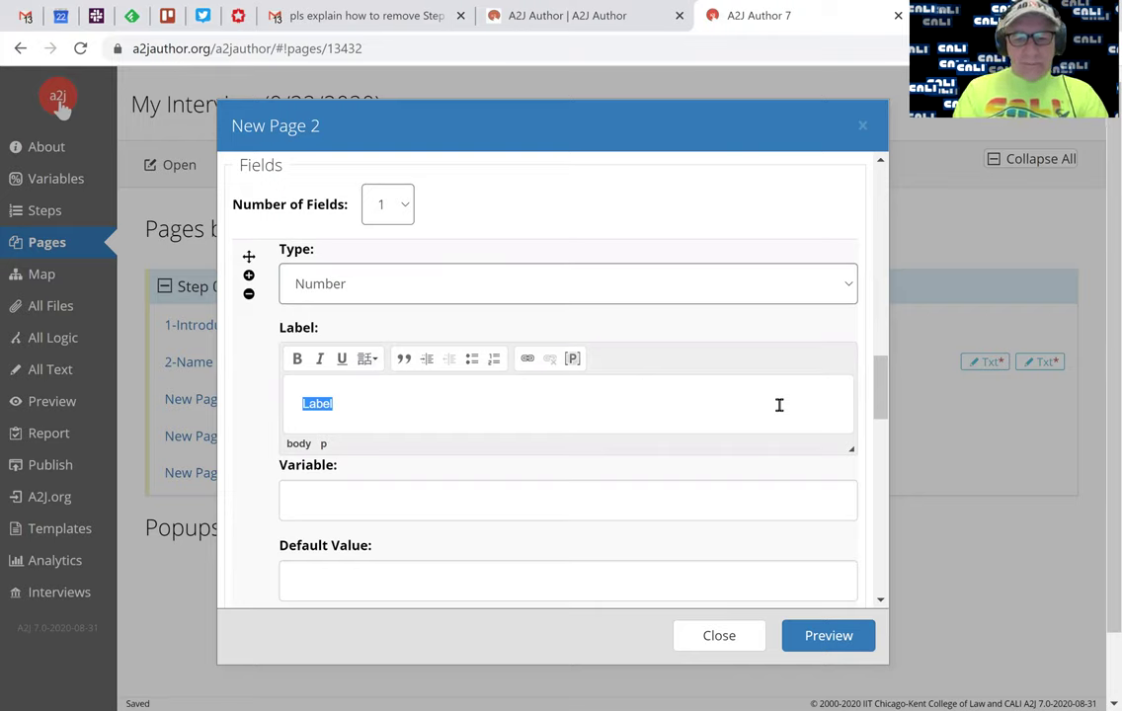
pyautogui.write('Number')
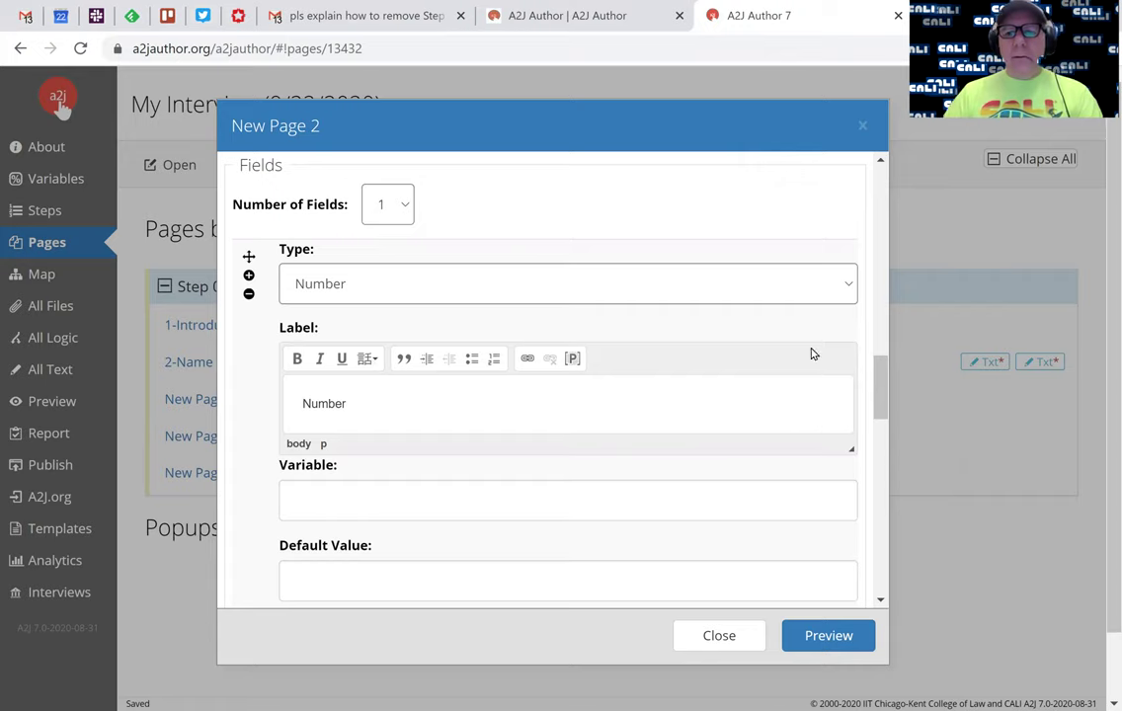
# Step: Save the field's answer to the existing NUMBER_OF_PEOPLE variable
pyautogui.scroll(-3, 777, 325)
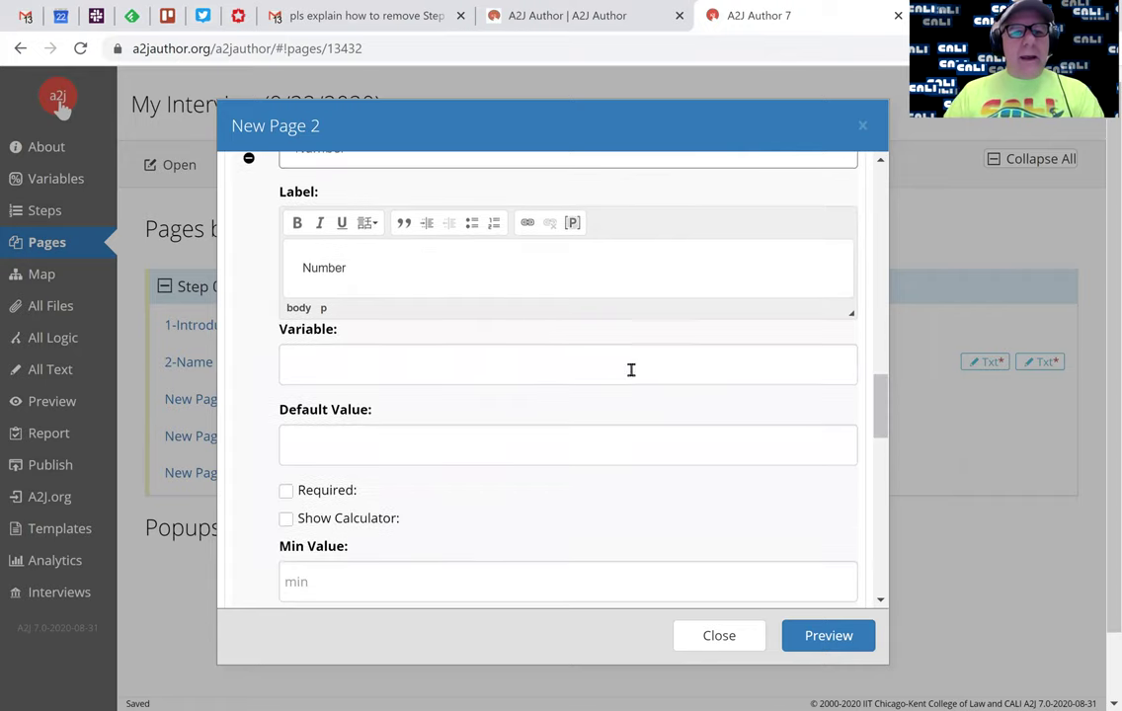
pyautogui.click(406, 367)
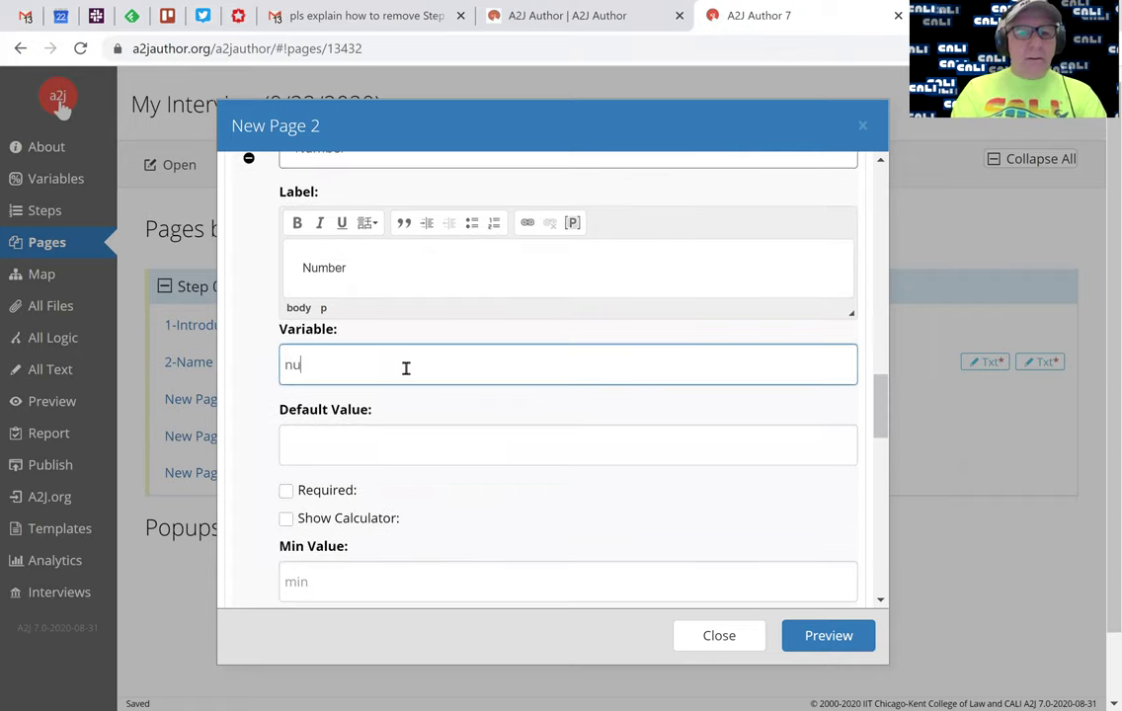
pyautogui.press('BackSpace')
pyautogui.press('BackSpace')
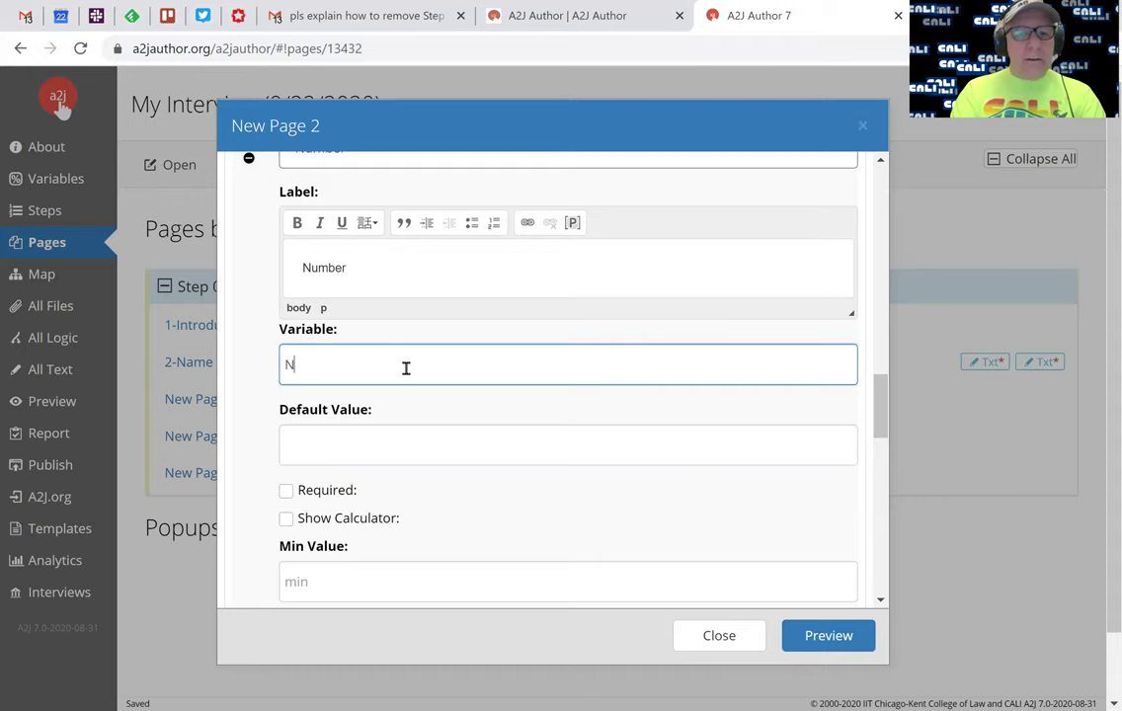
pyautogui.write('Num')
pyautogui.press('BackSpace')
pyautogui.press('BackSpace')
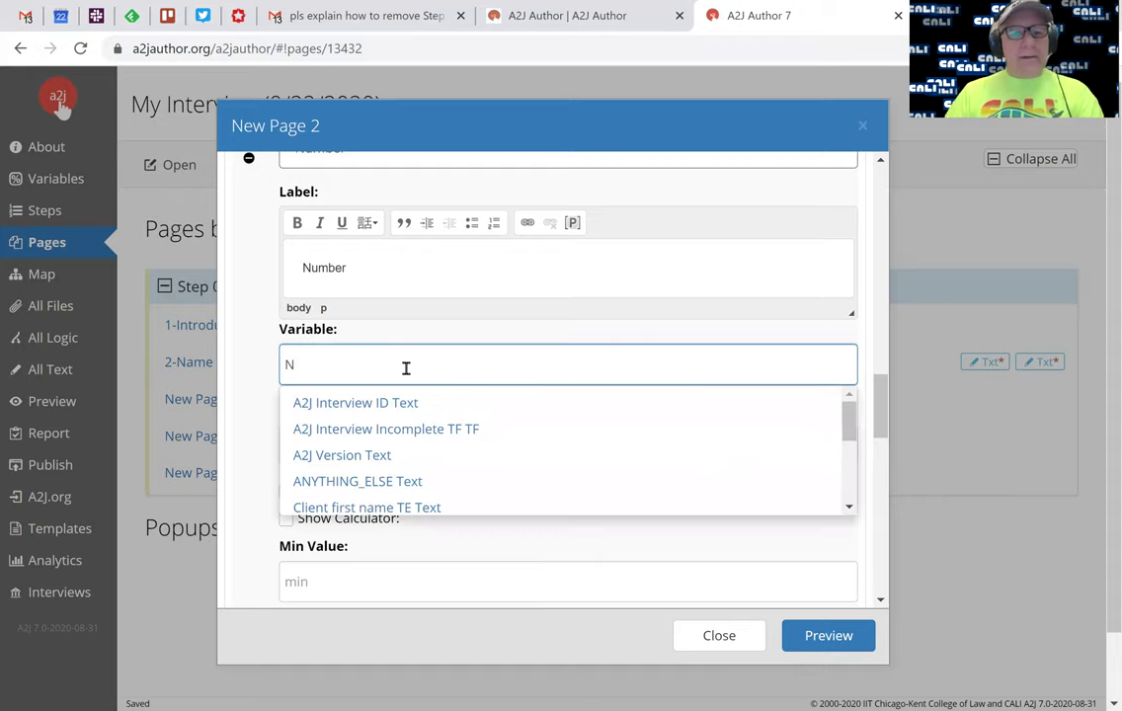
pyautogui.write('un')
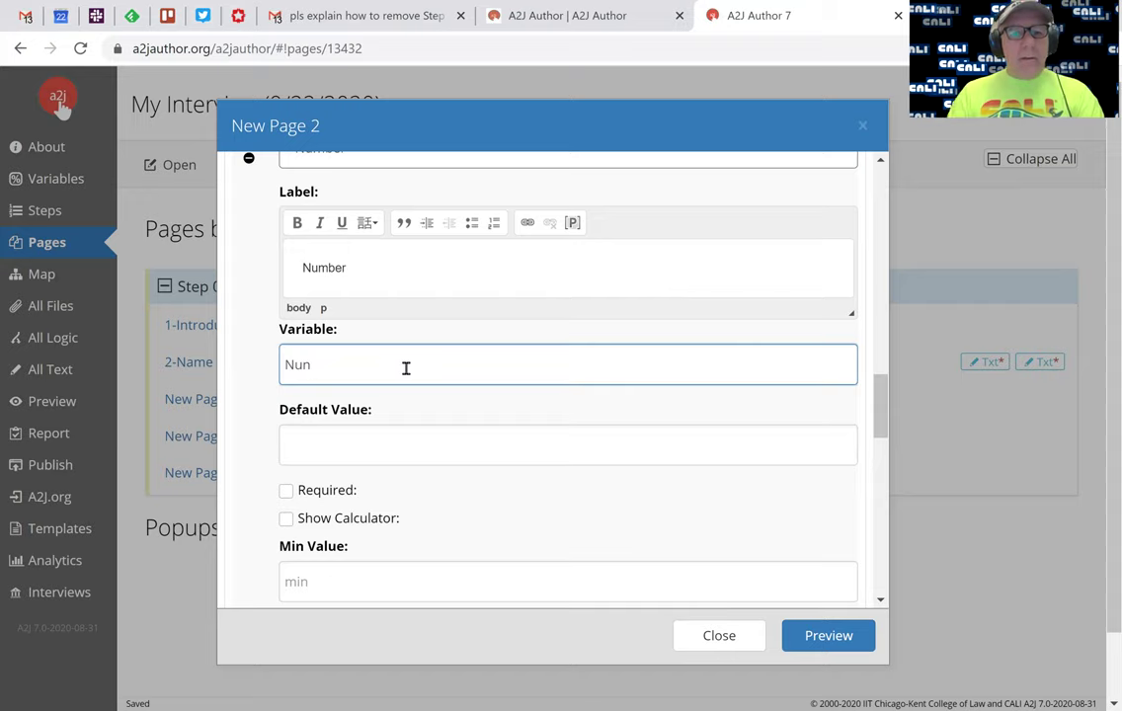
pyautogui.write('UM')
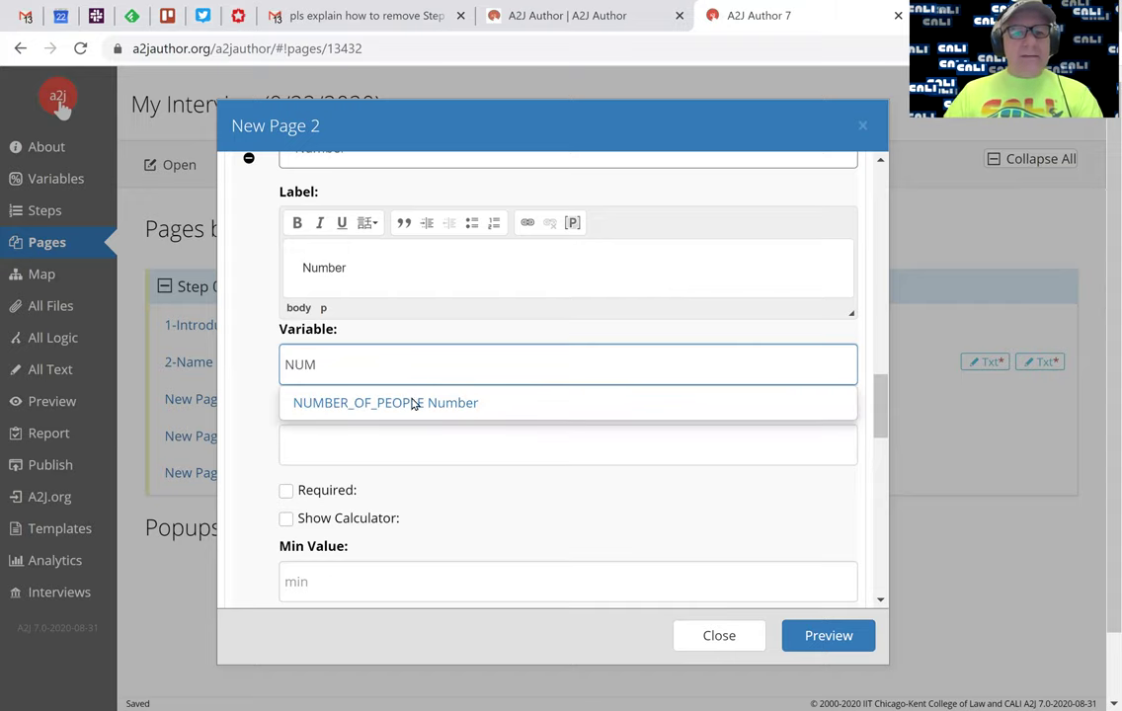
pyautogui.click(447, 405)
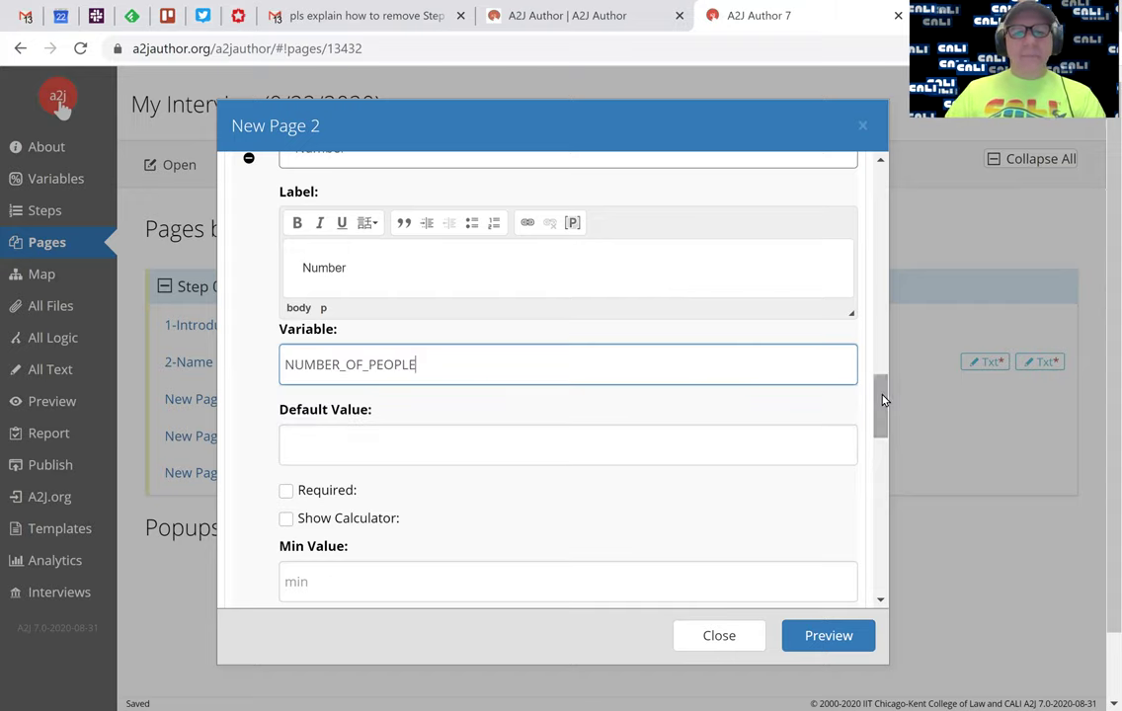
pyautogui.moveTo(882, 398); pyautogui.dragTo(881, 418)
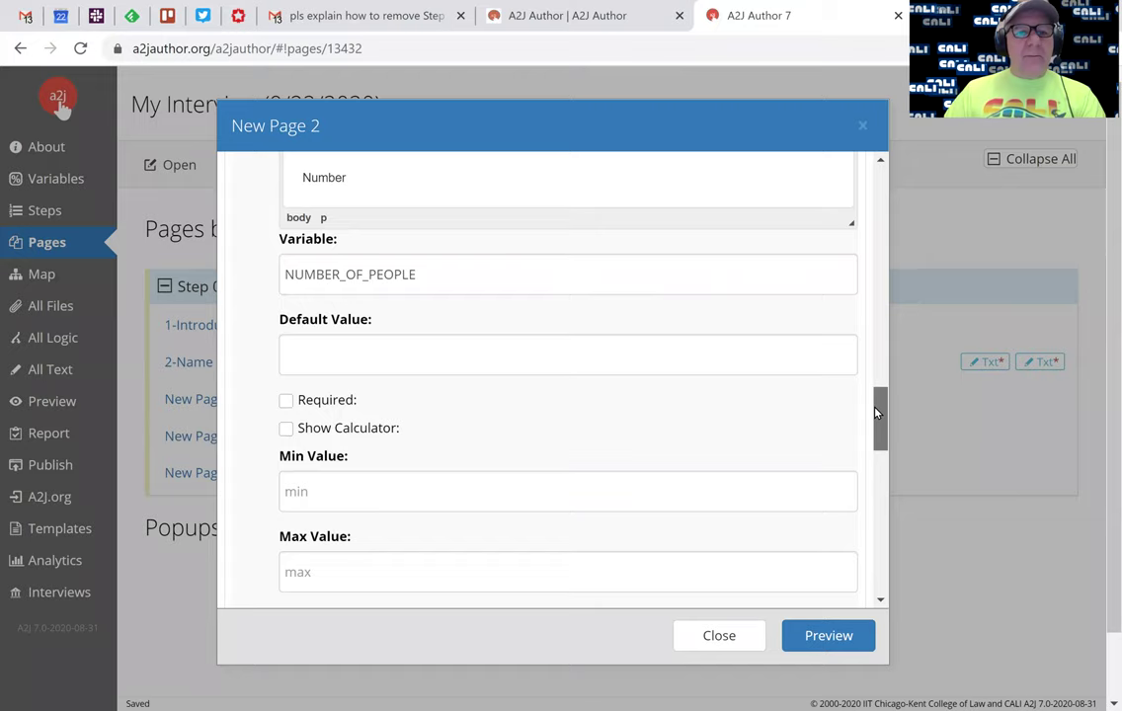
# Step: Make the field required with default 1, minimum 1 and maximum 5
pyautogui.click(396, 356)
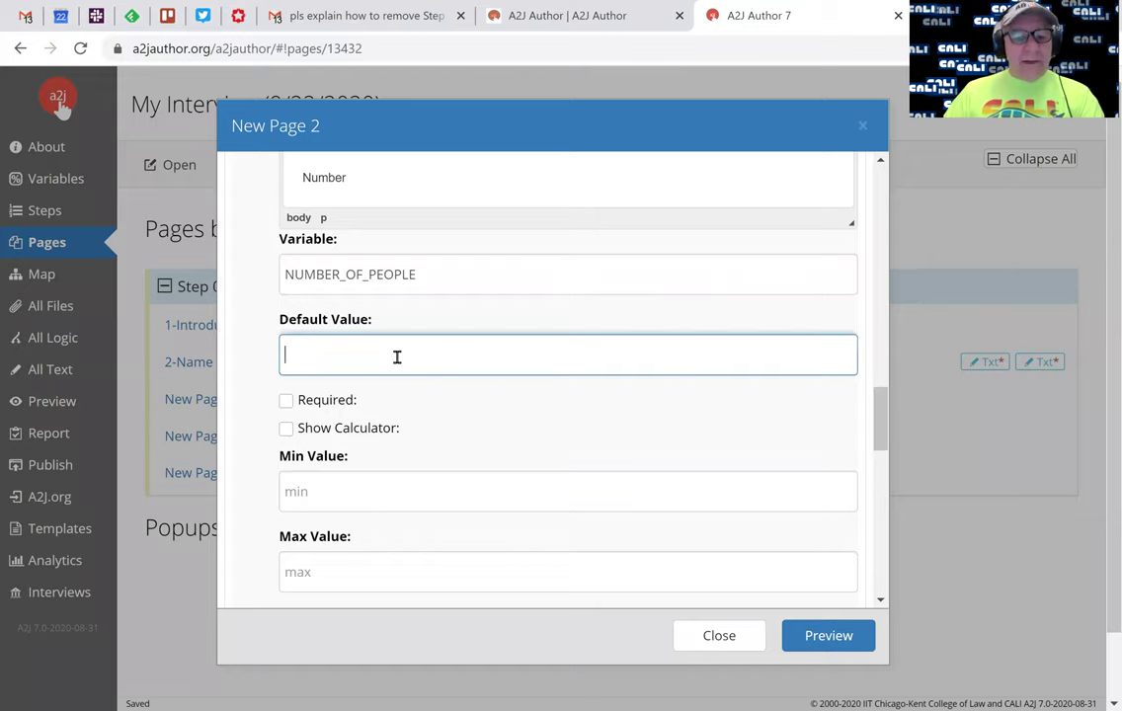
pyautogui.click(285, 400)
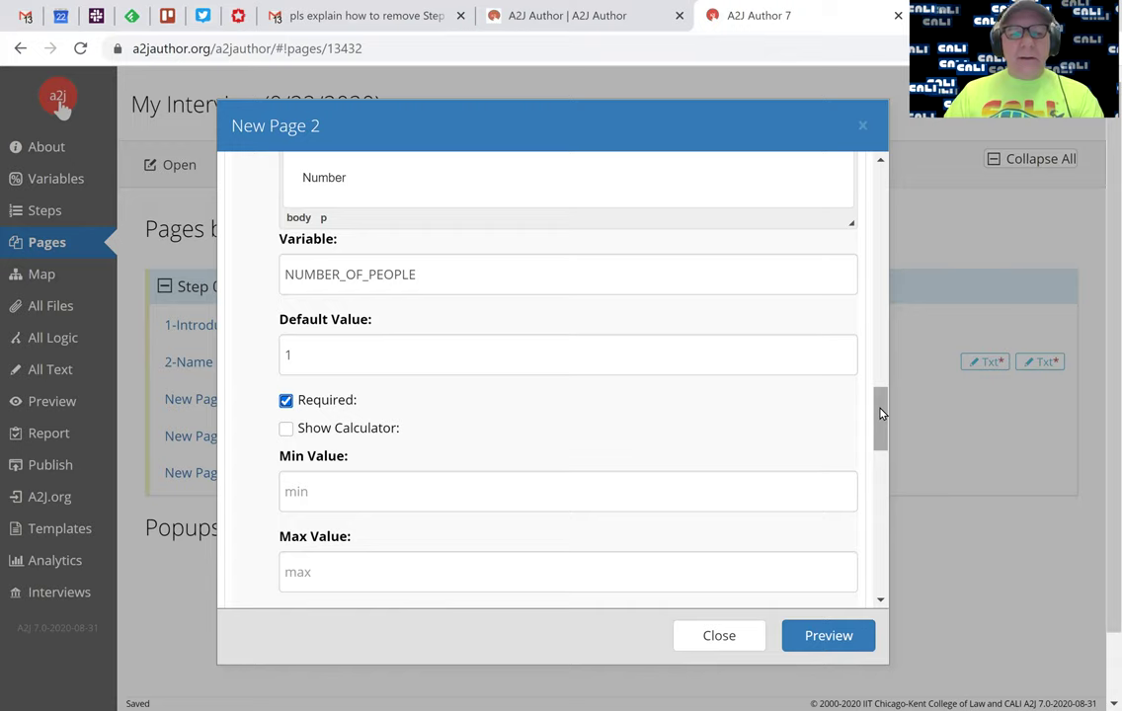
pyautogui.scroll(-2, 882, 413)
pyautogui.click(352, 335)
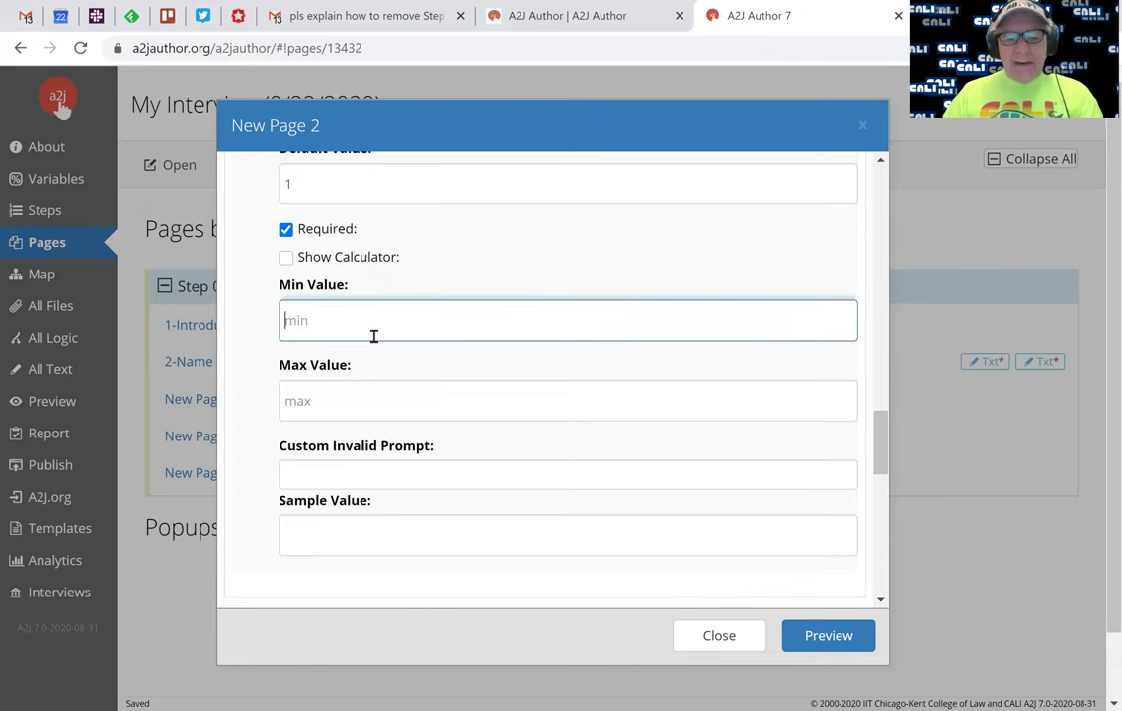
pyautogui.write('1')
pyautogui.click(345, 406)
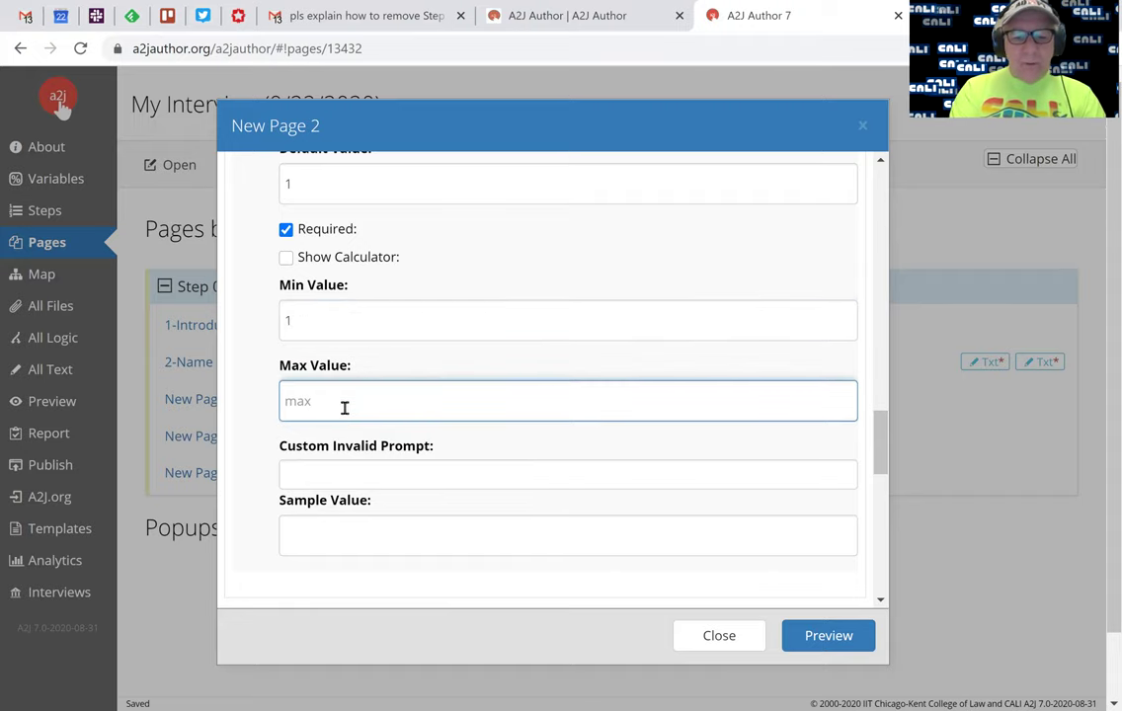
pyautogui.write('5')
pyautogui.press('Tab')
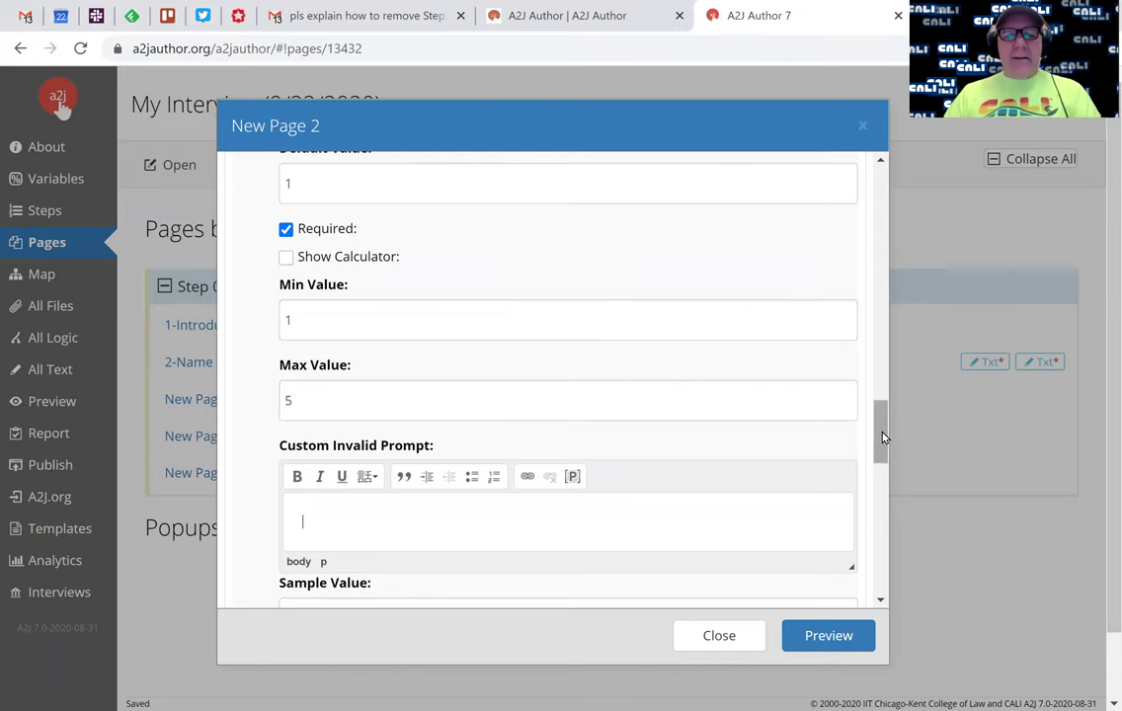
pyautogui.moveTo(879, 436); pyautogui.dragTo(868, 492)
# Step: Point the Continue button to New Page 3 and close the page editor
pyautogui.scroll(-1, 469, 386)
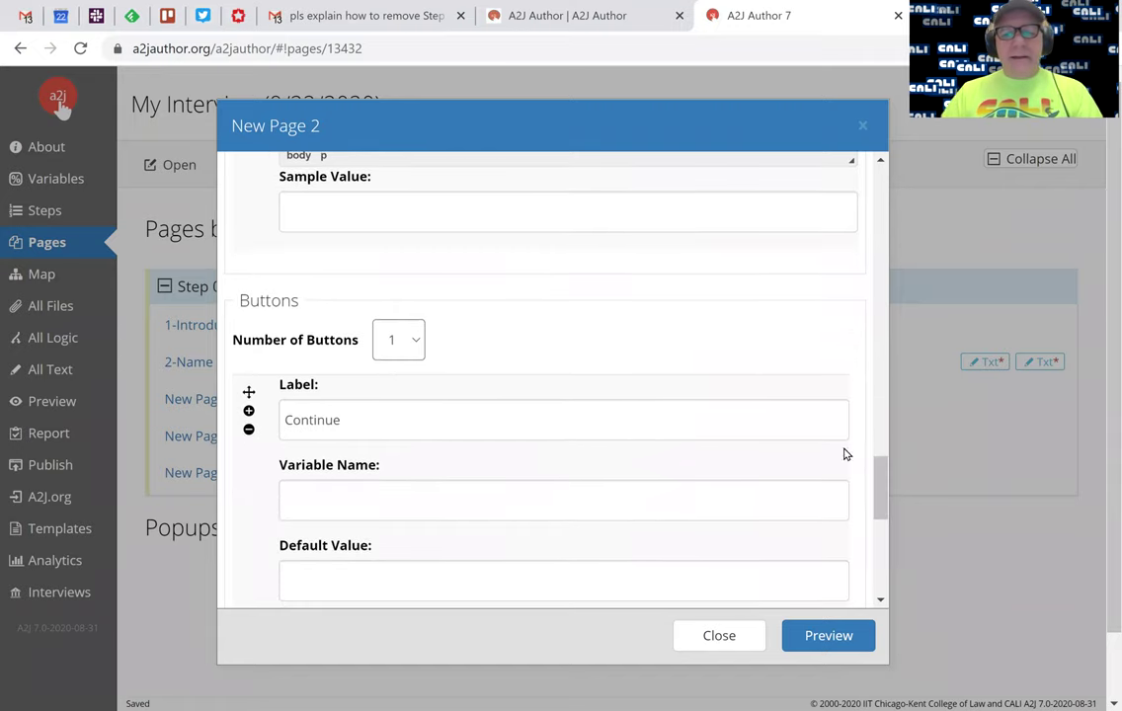
pyautogui.moveTo(885, 491); pyautogui.dragTo(881, 530)
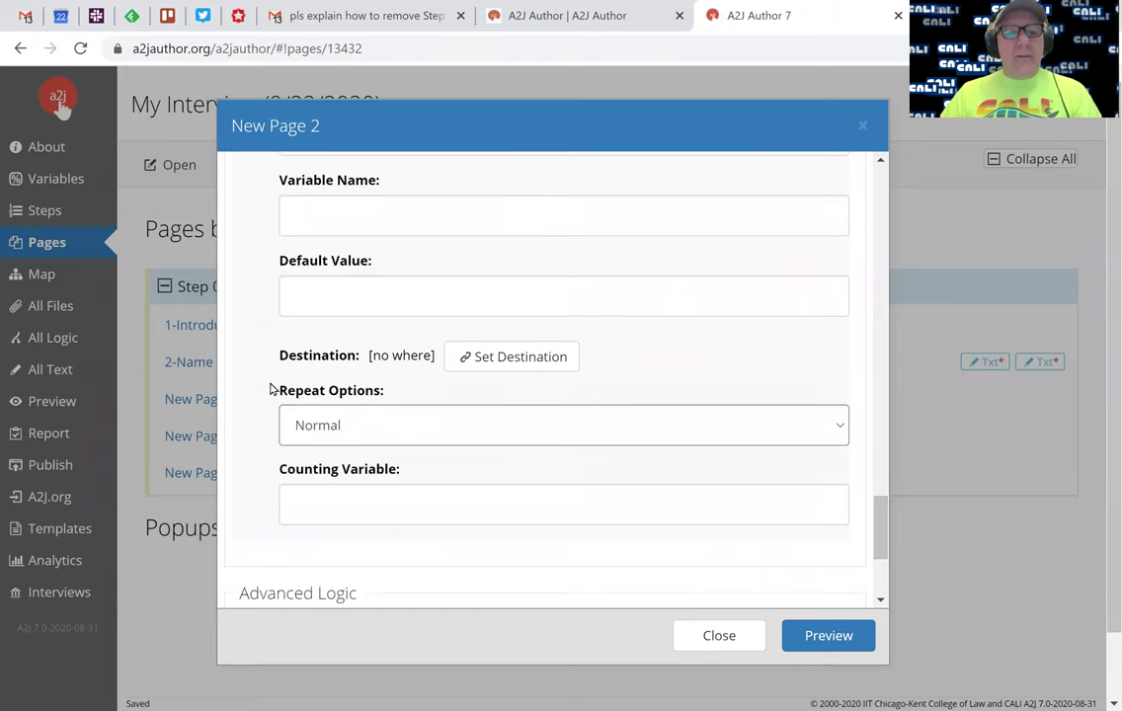
pyautogui.click(525, 361)
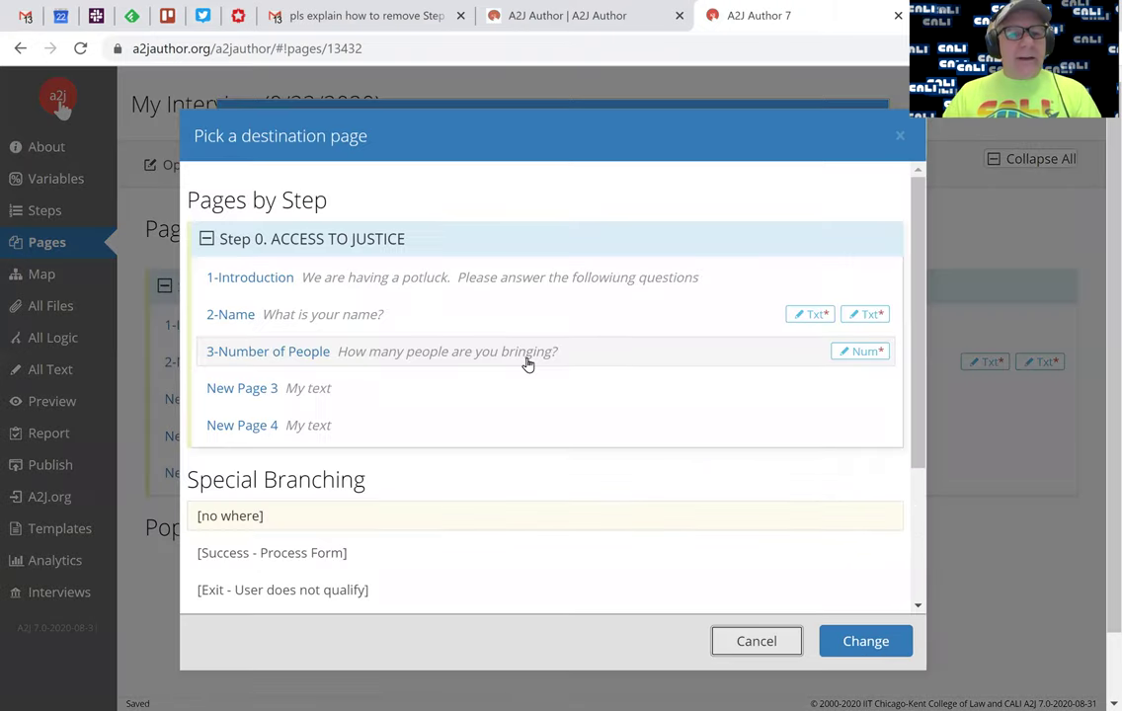
pyautogui.click(240, 388)
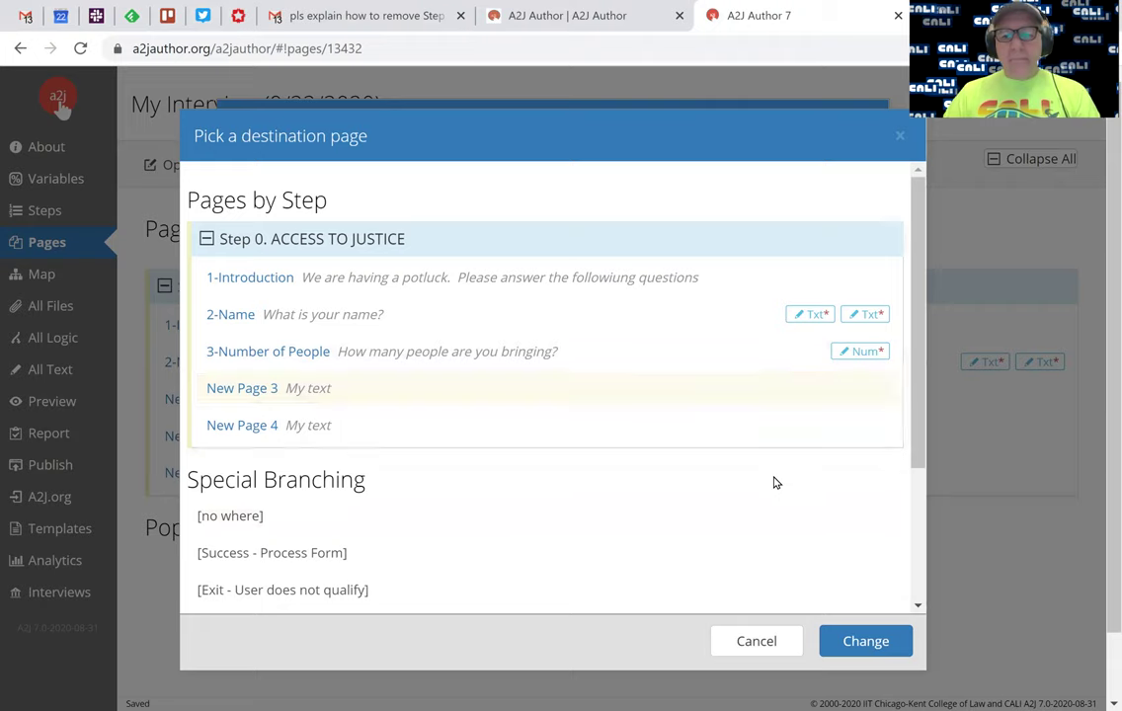
pyautogui.click(866, 642)
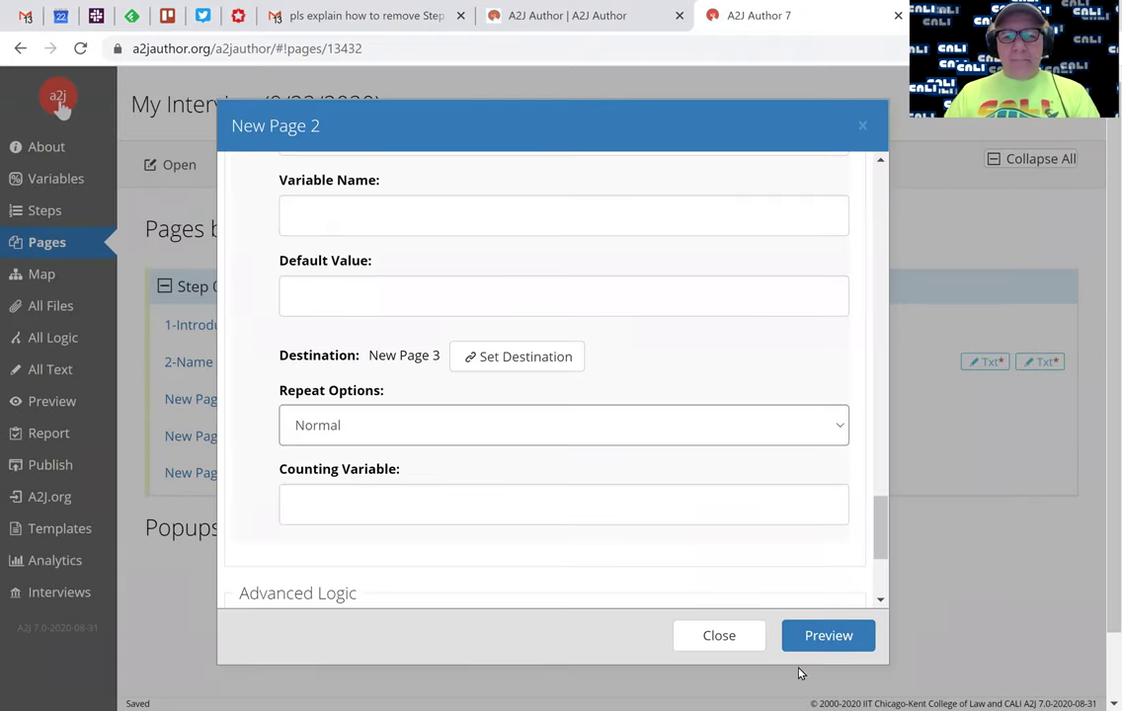
pyautogui.click(719, 637)
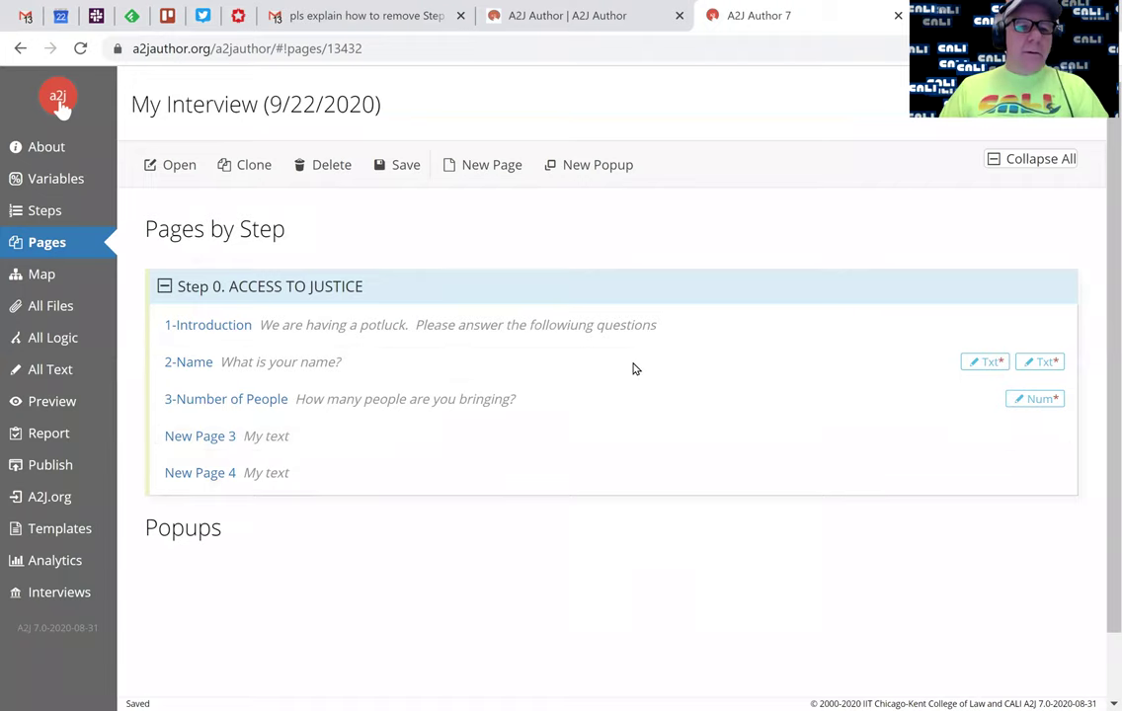
# Step: Open New Page 3 and rename it '4-What are you bringing'
pyautogui.doubleClick(199, 439)
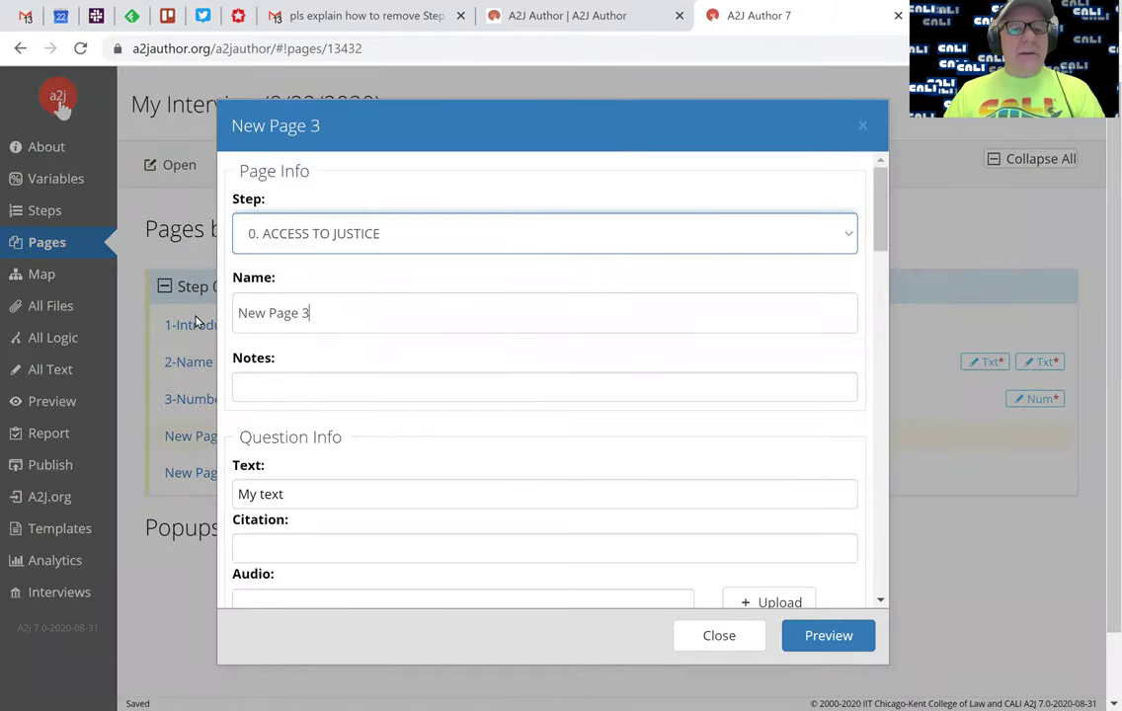
pyautogui.moveTo(341, 318); pyautogui.dragTo(195, 322)
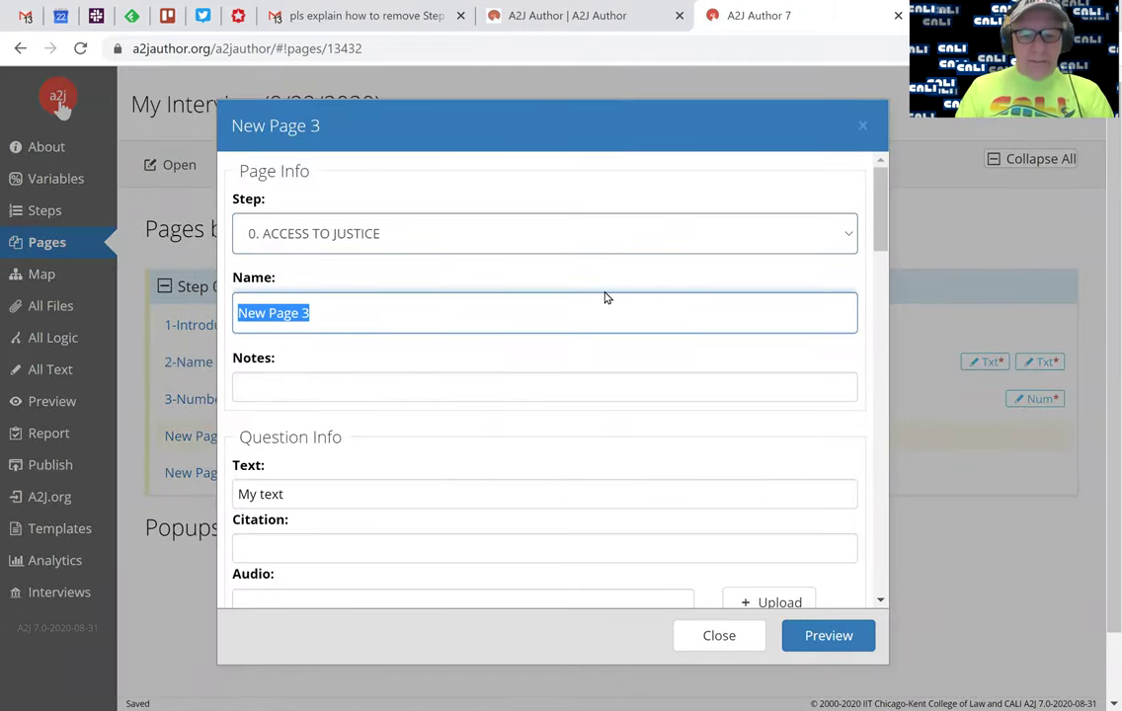
pyautogui.write('4-wHAT')
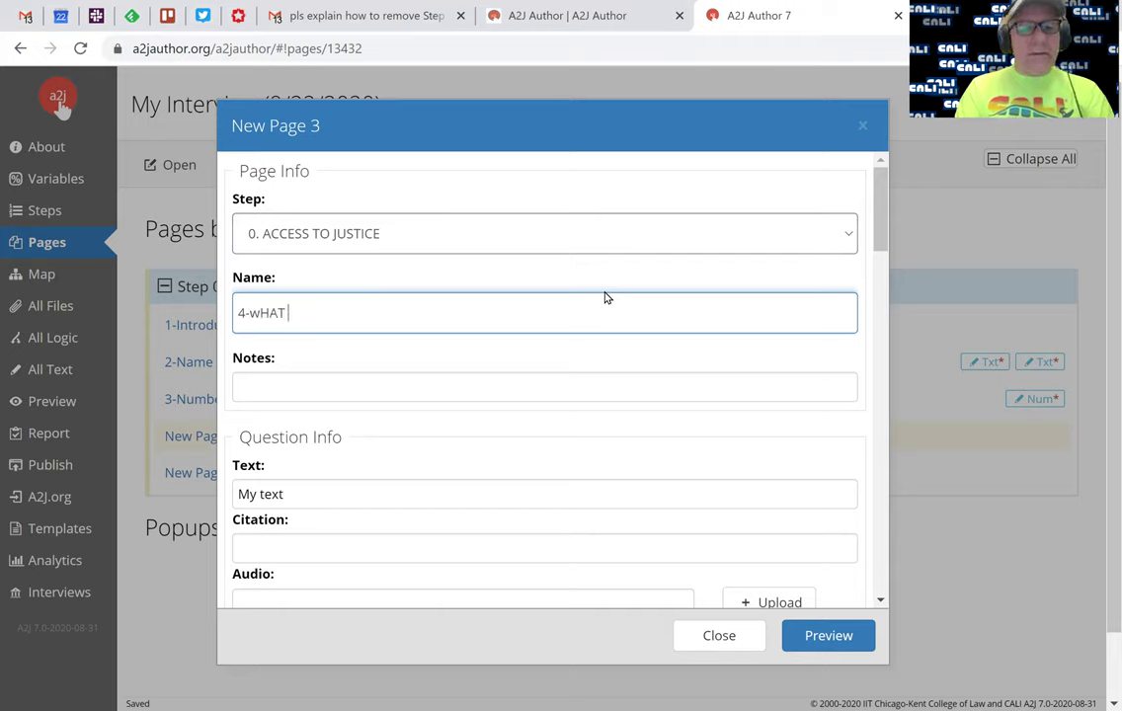
pyautogui.write('hat are you brin')
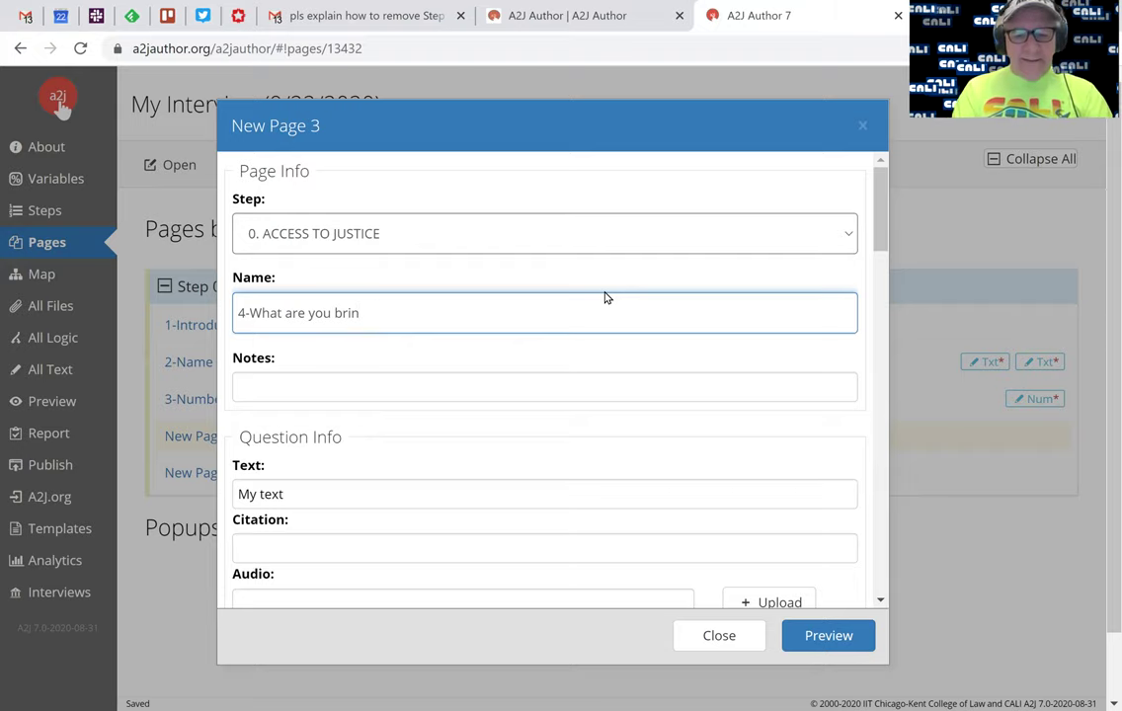
pyautogui.write('ingging')
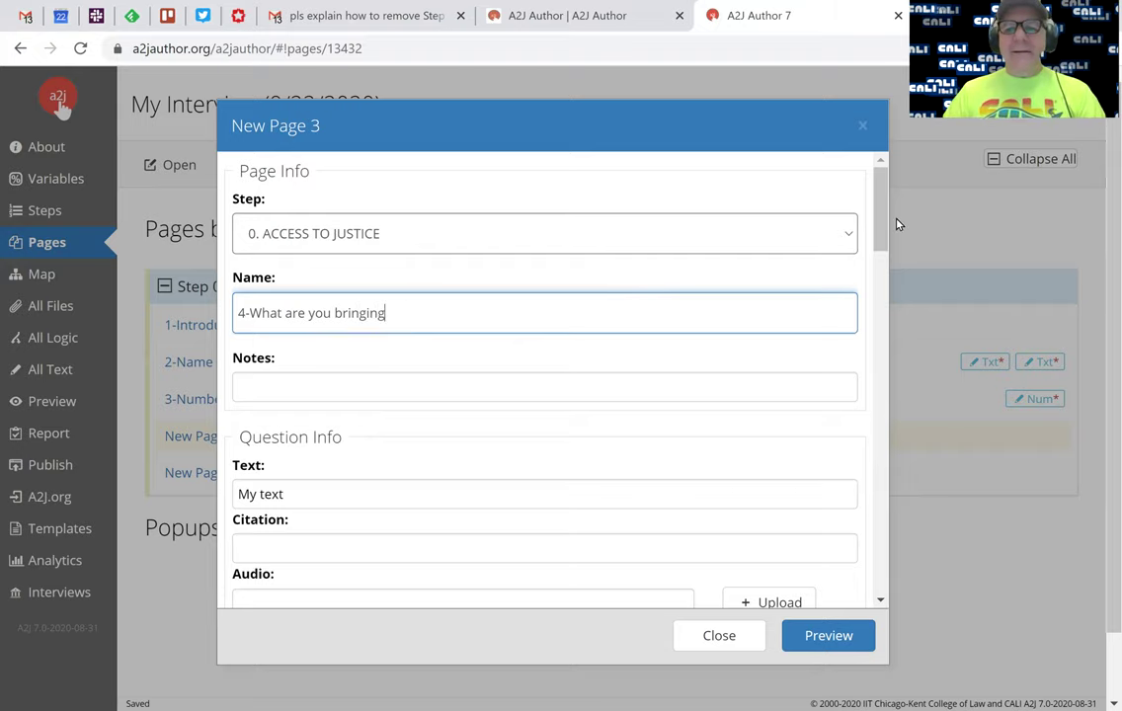
pyautogui.moveTo(882, 226); pyautogui.dragTo(884, 284)
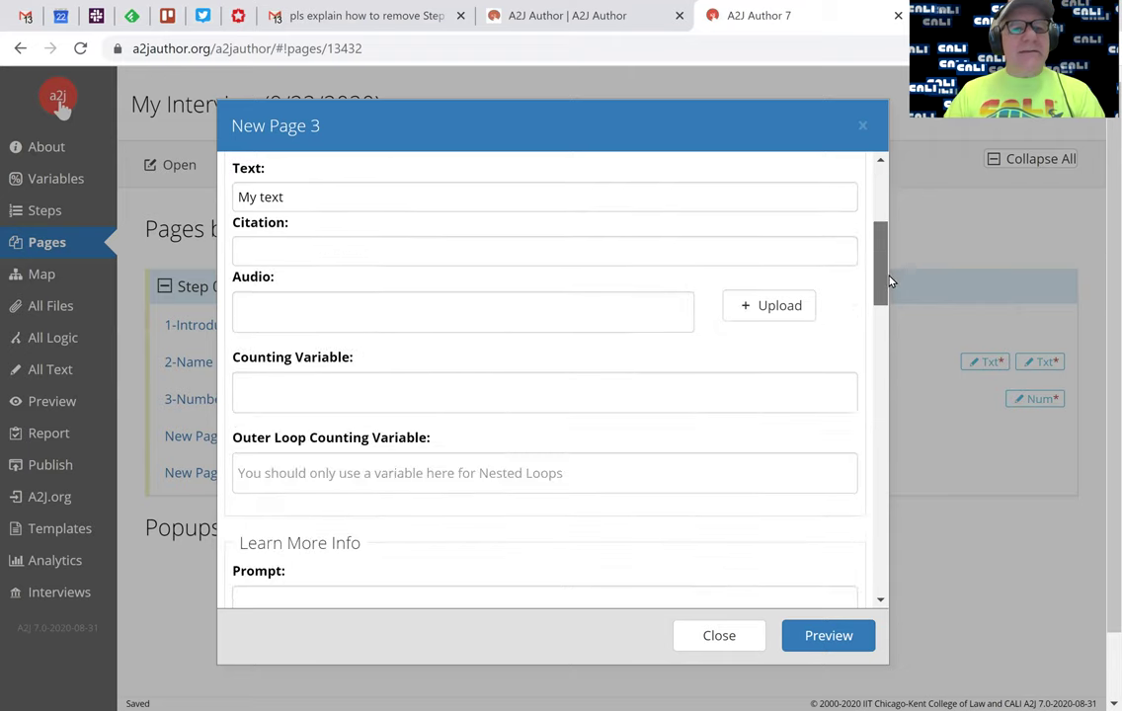
# Step: Replace the placeholder question with 'What are you bringing?'
pyautogui.click(308, 195)
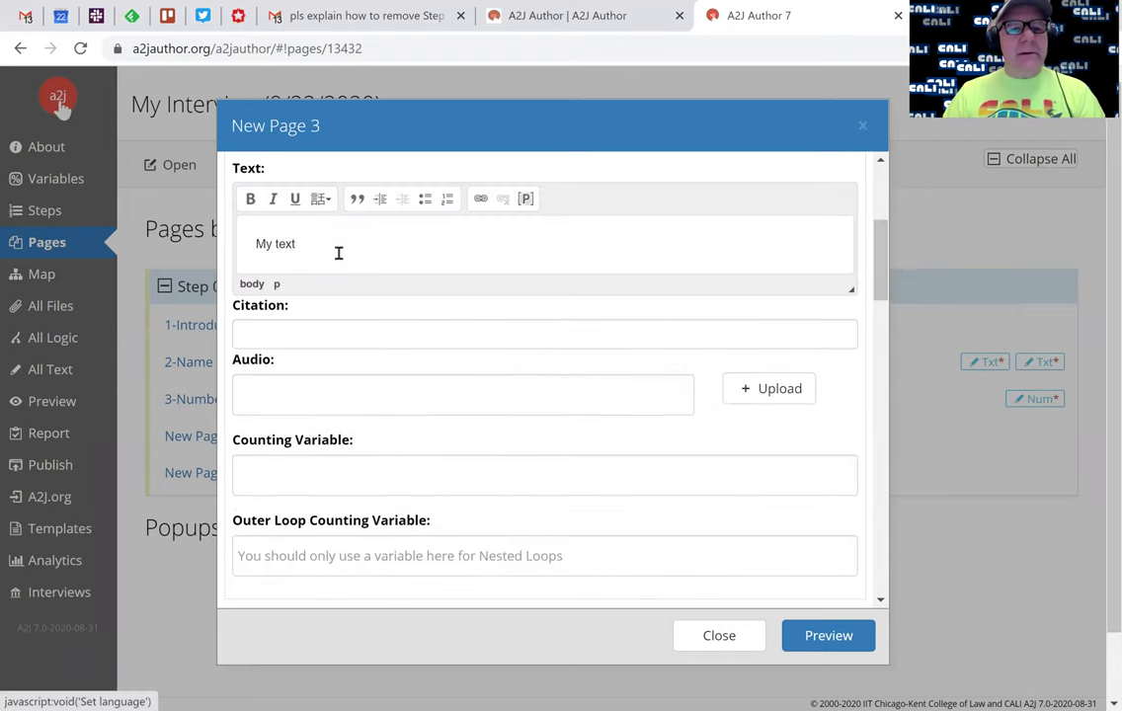
pyautogui.moveTo(336, 252); pyautogui.dragTo(235, 250)
pyautogui.write('What are you brin')
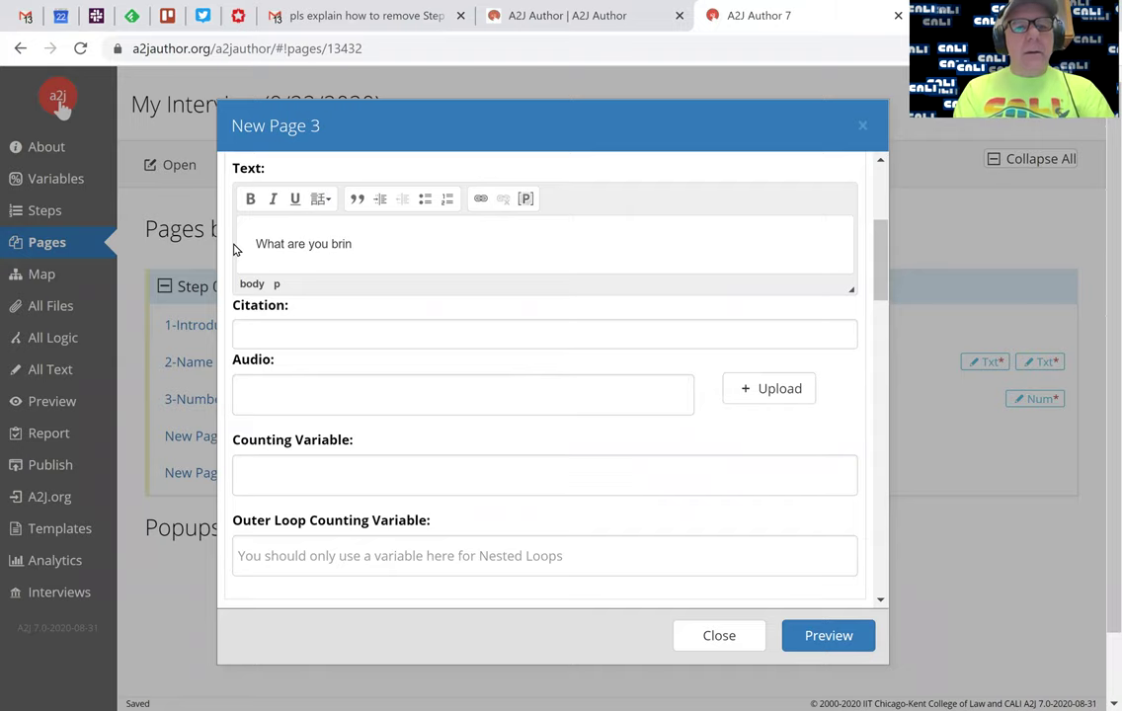
pyautogui.write('ging?')
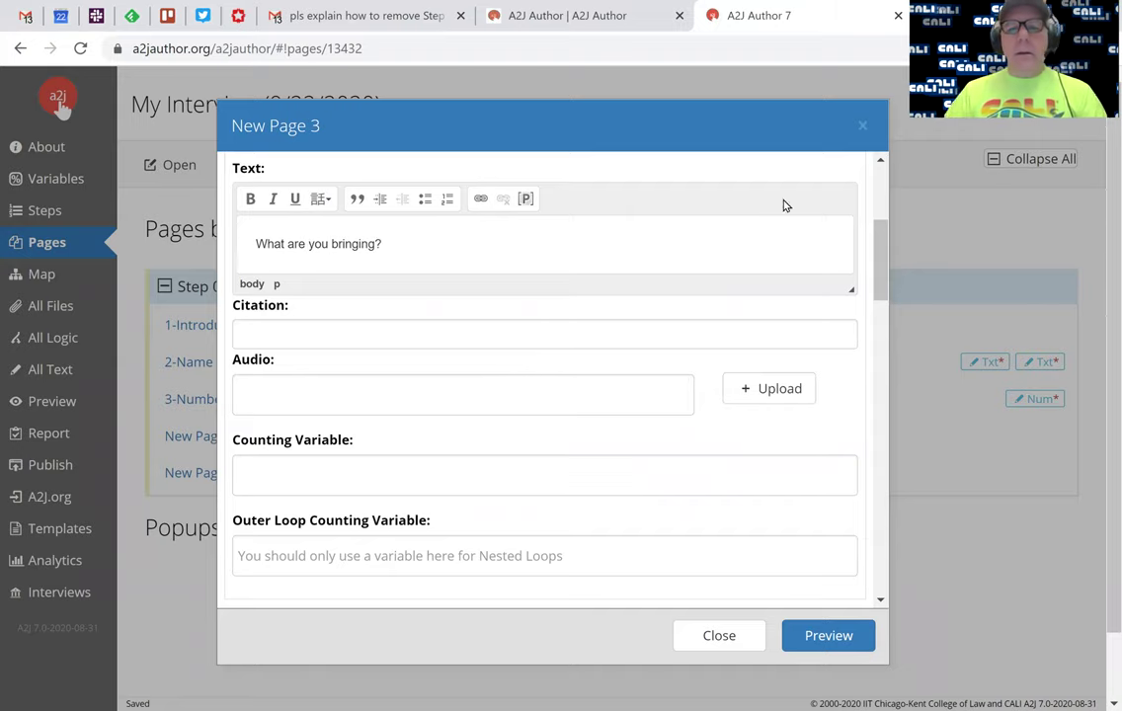
pyautogui.moveTo(881, 243); pyautogui.dragTo(897, 287)
pyautogui.scroll(-8, 896, 288)
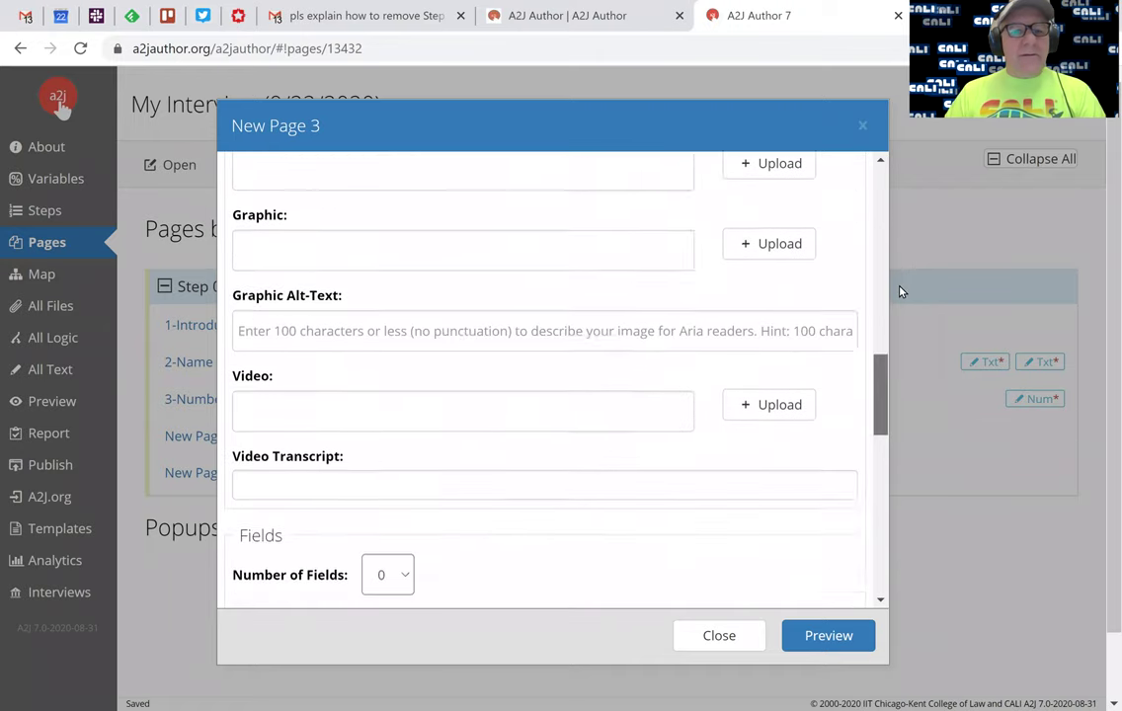
pyautogui.scroll(-2, 454, 233)
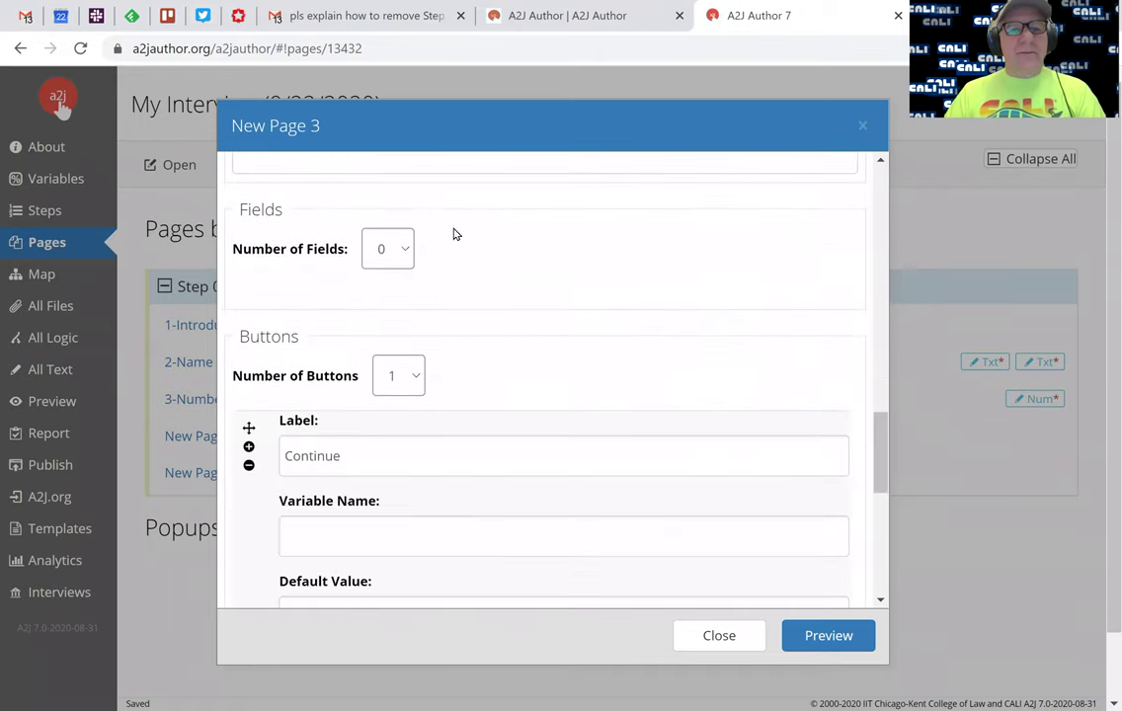
# Step: Give the page one Text (Long) field labelled 'What are you bringing'
pyautogui.click(406, 253)
pyautogui.click(400, 314)
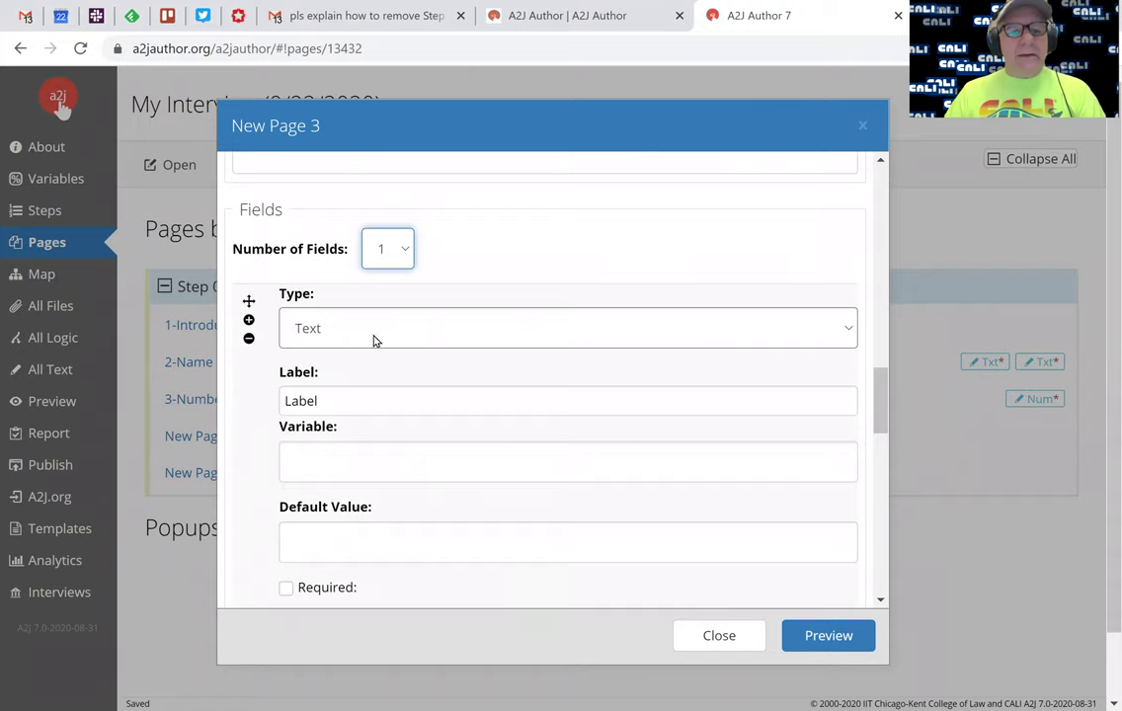
pyautogui.click(372, 336)
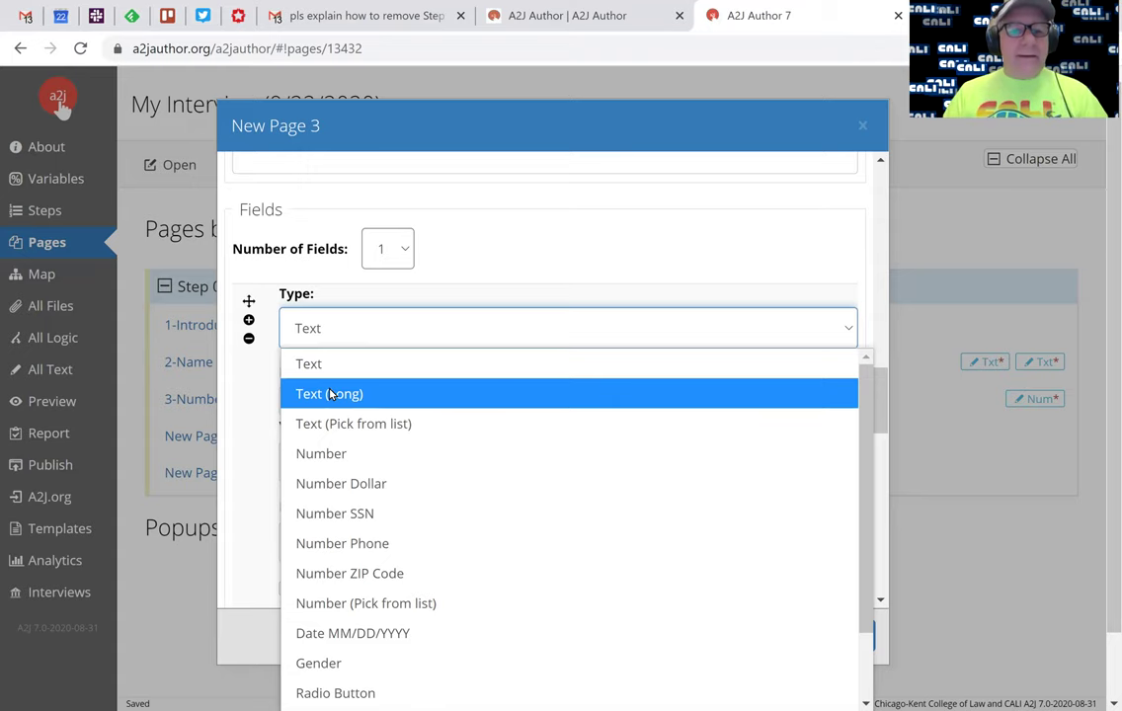
pyautogui.click(331, 394)
pyautogui.click(370, 415)
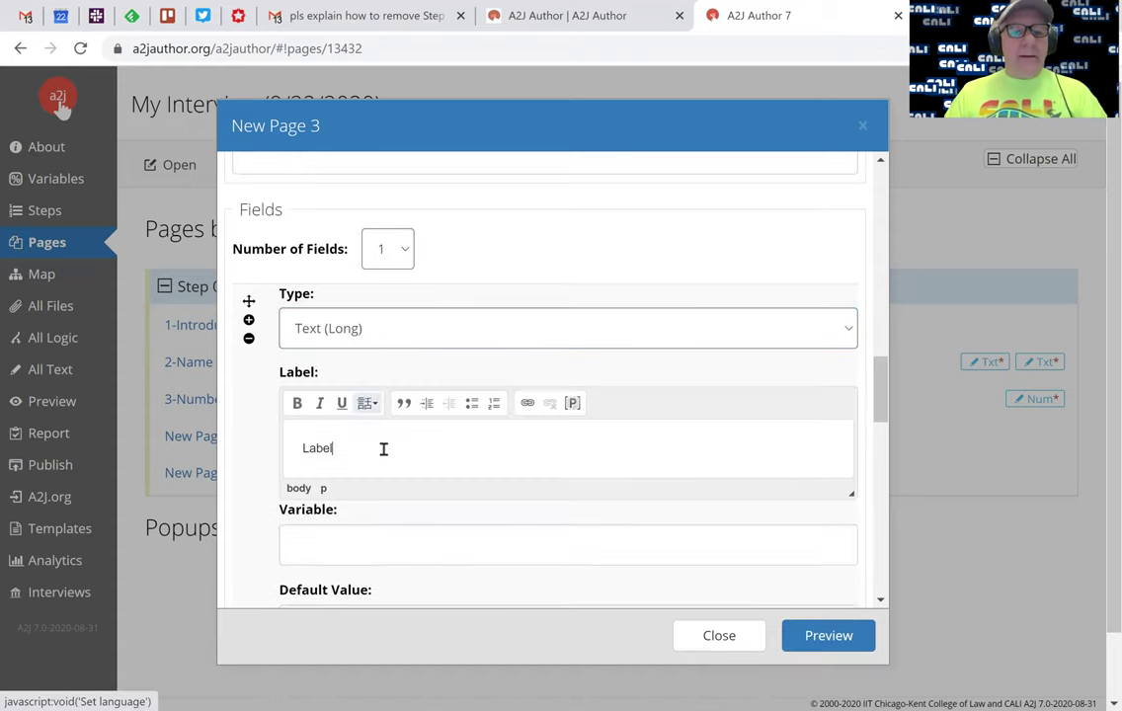
pyautogui.doubleClick(294, 448)
pyautogui.write('What are y')
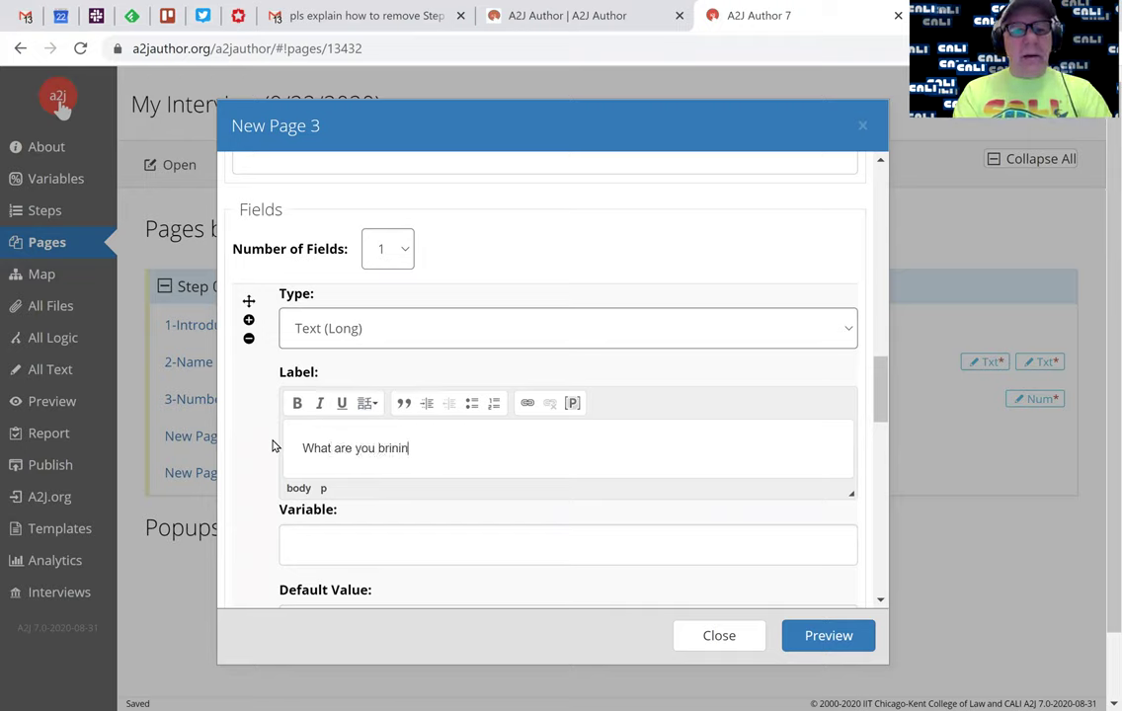
pyautogui.write('ou bringing')
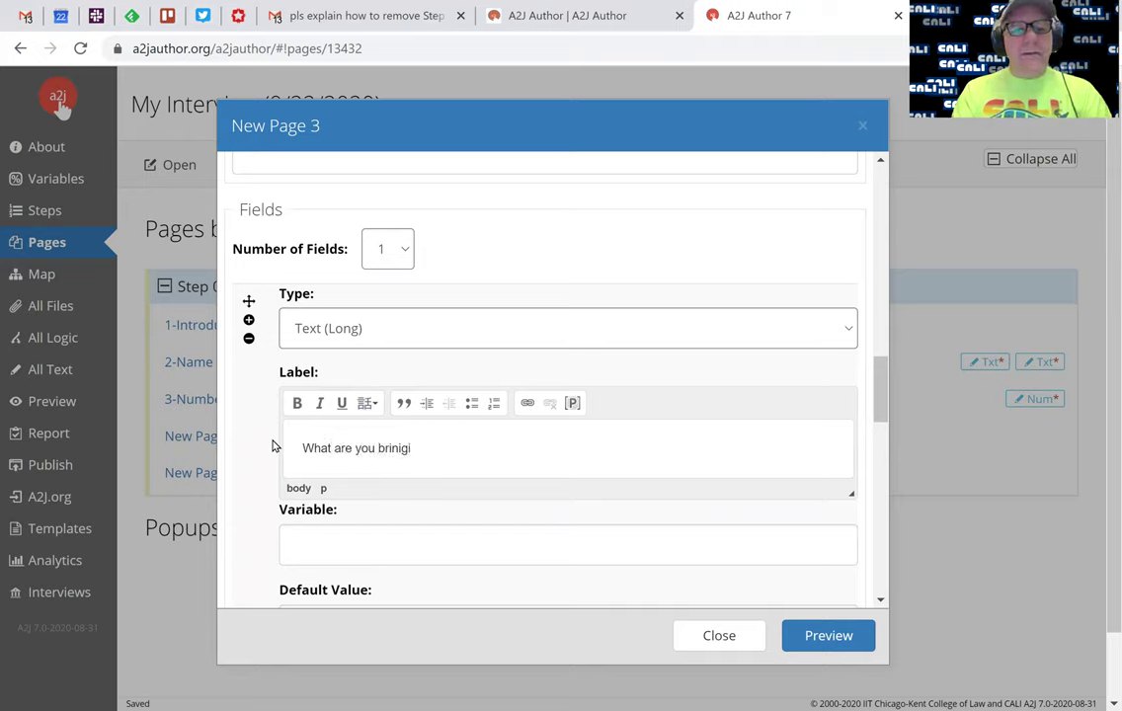
pyautogui.write('g')
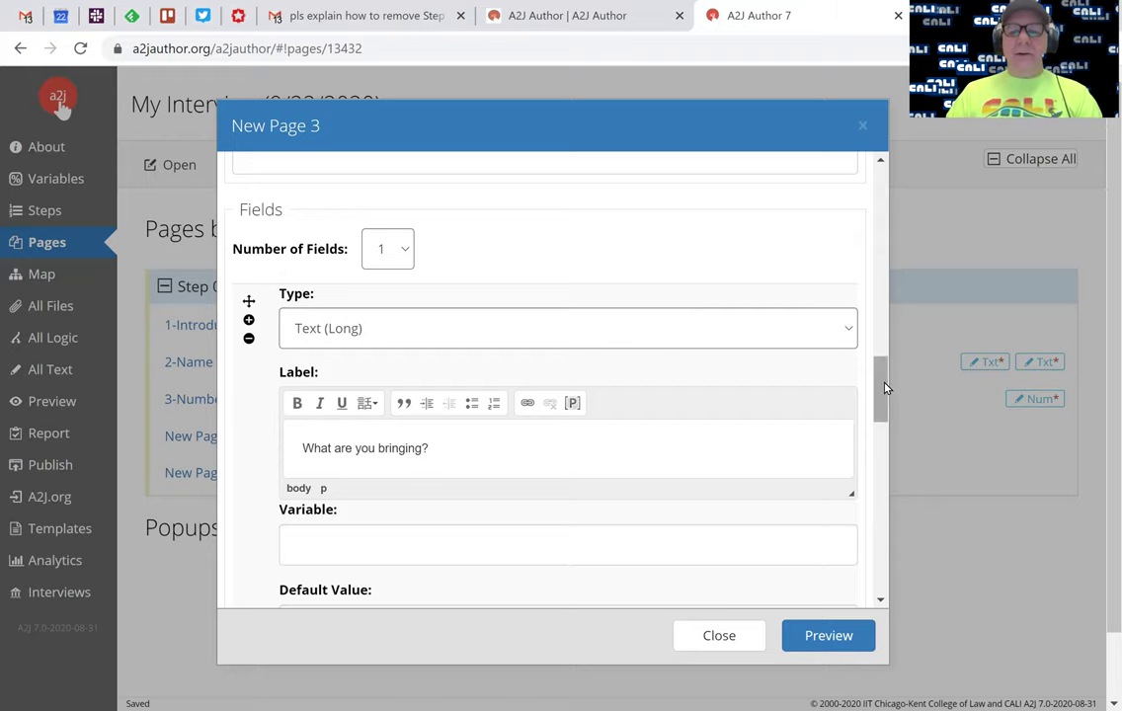
# Step: Save the answer to WHAT_WILL_YOU_BRING, make it required, and limit it to 500 characters
pyautogui.scroll(-3, 882, 412)
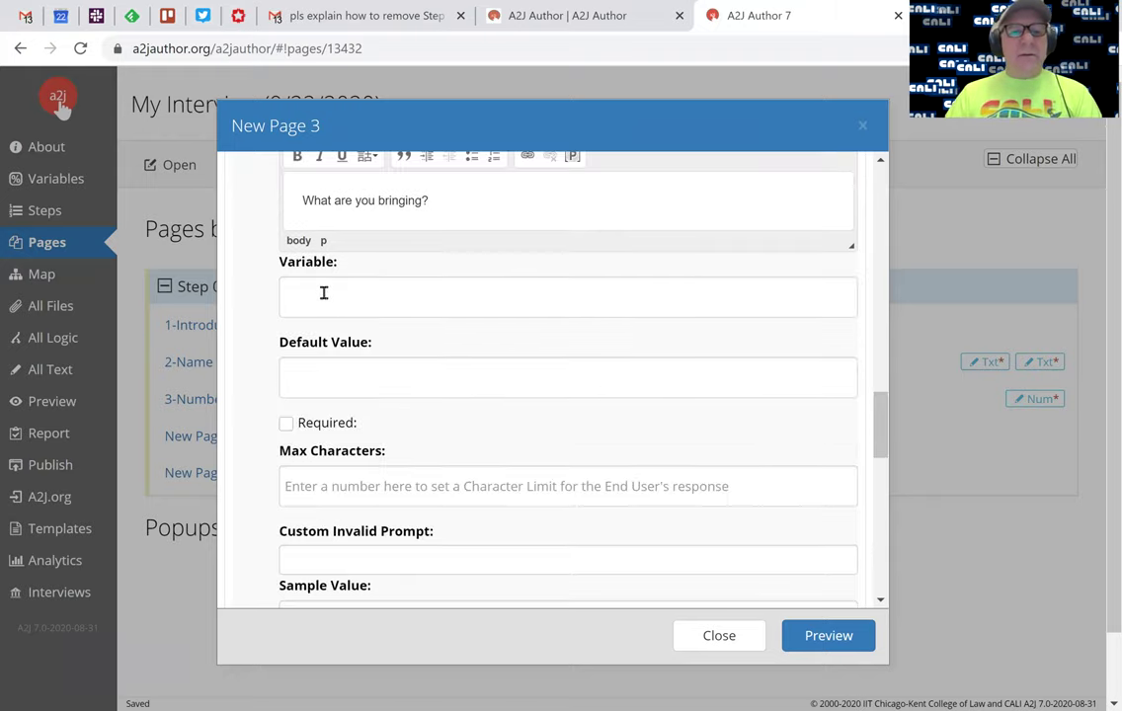
pyautogui.click(321, 293)
pyautogui.write('WHATS')
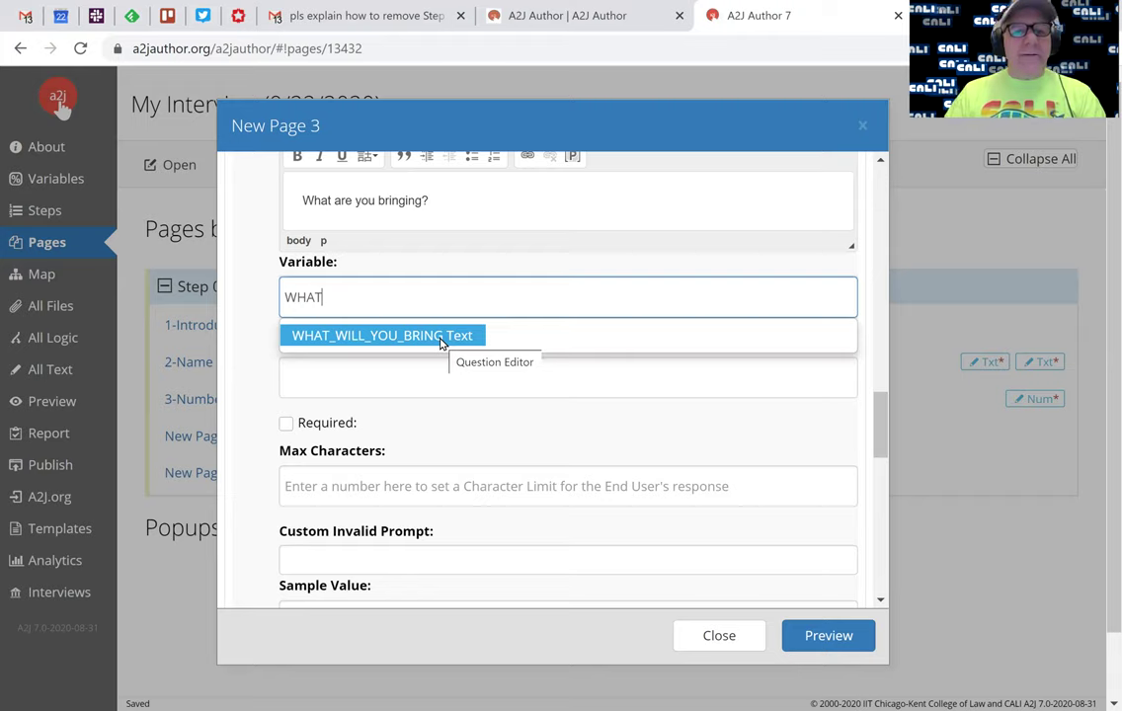
pyautogui.click(441, 338)
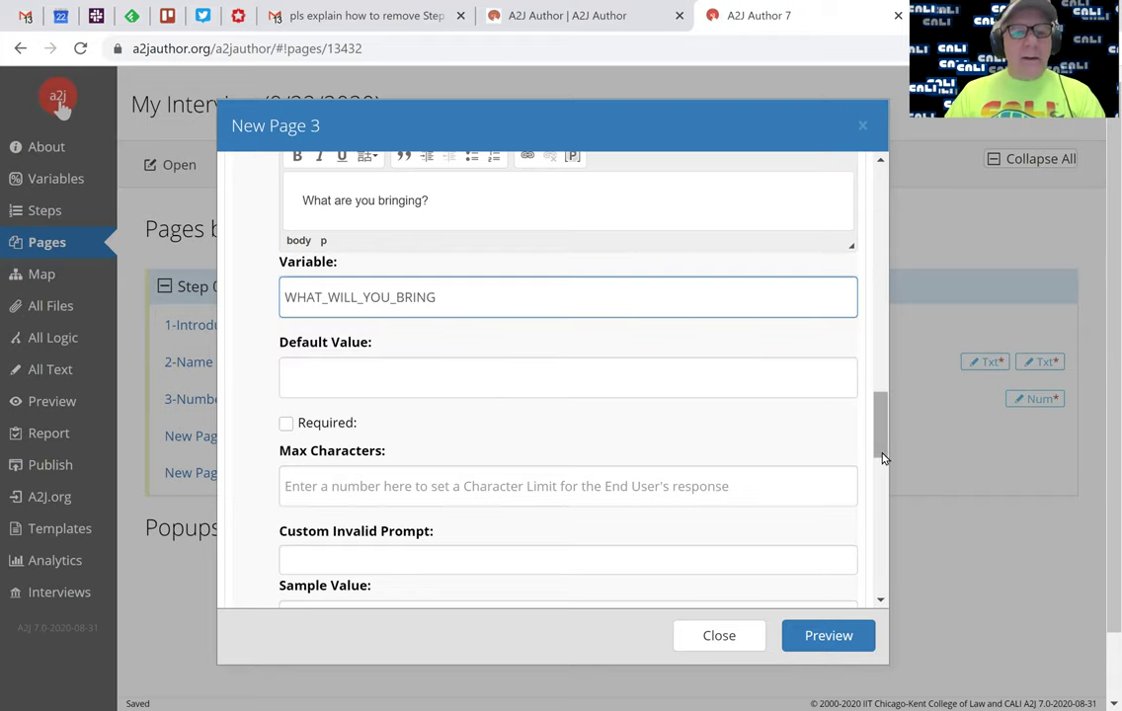
pyautogui.click(373, 373)
pyautogui.click(286, 423)
pyautogui.moveTo(882, 407); pyautogui.dragTo(885, 428)
pyautogui.click(336, 340)
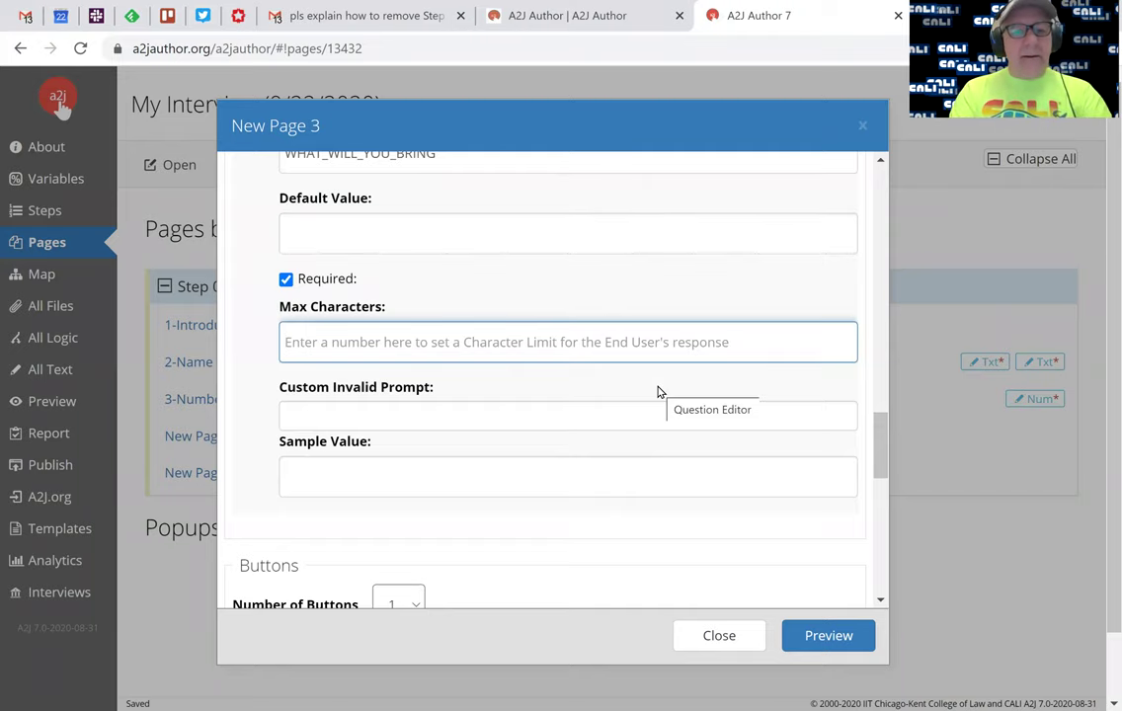
pyautogui.write('500')
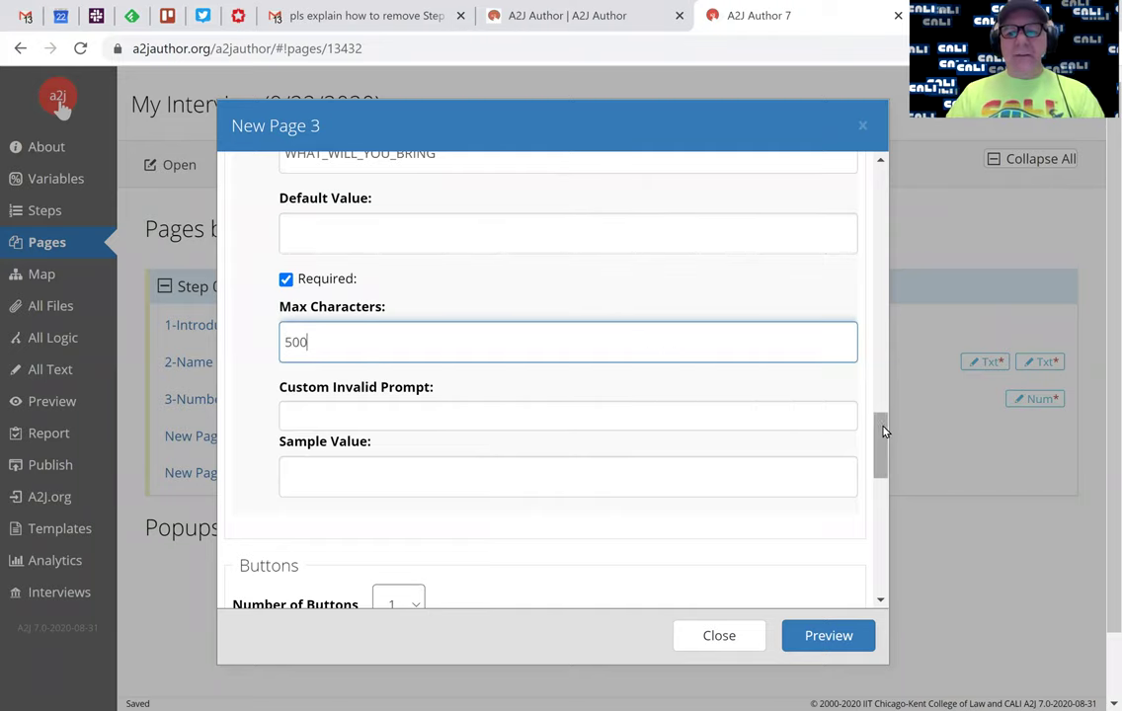
pyautogui.moveTo(879, 435); pyautogui.dragTo(875, 480)
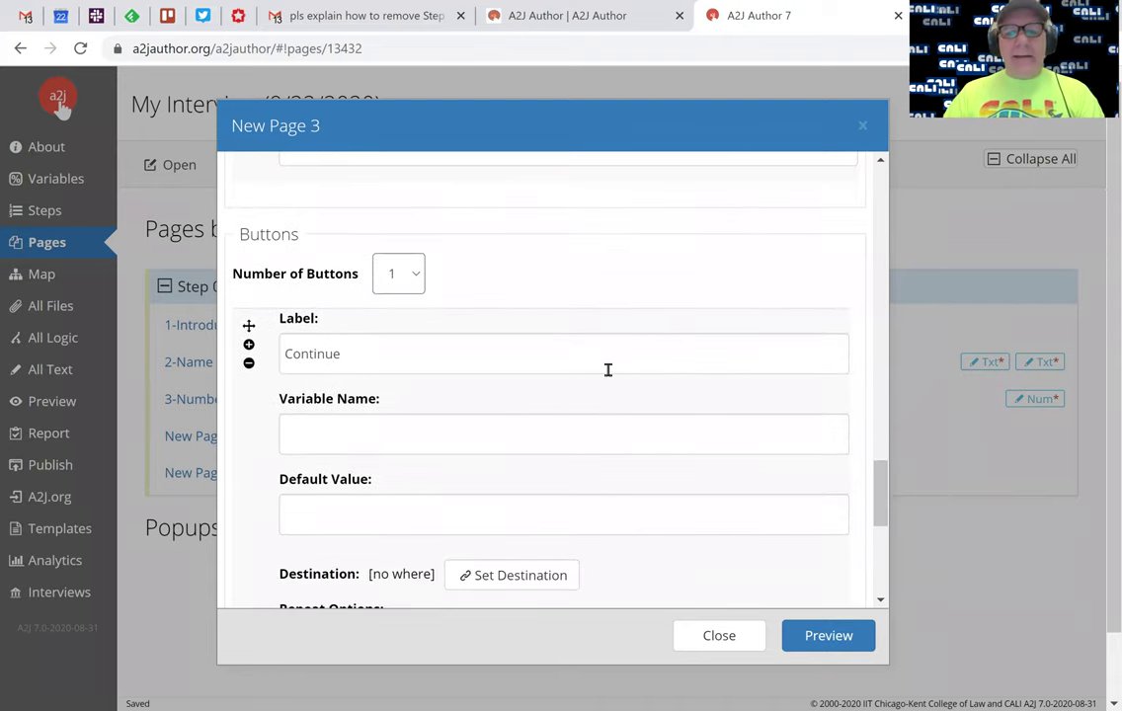
# Step: Point the Continue button to New Page 4 and close the page editor
pyautogui.moveTo(879, 491); pyautogui.dragTo(896, 535)
pyautogui.click(501, 237)
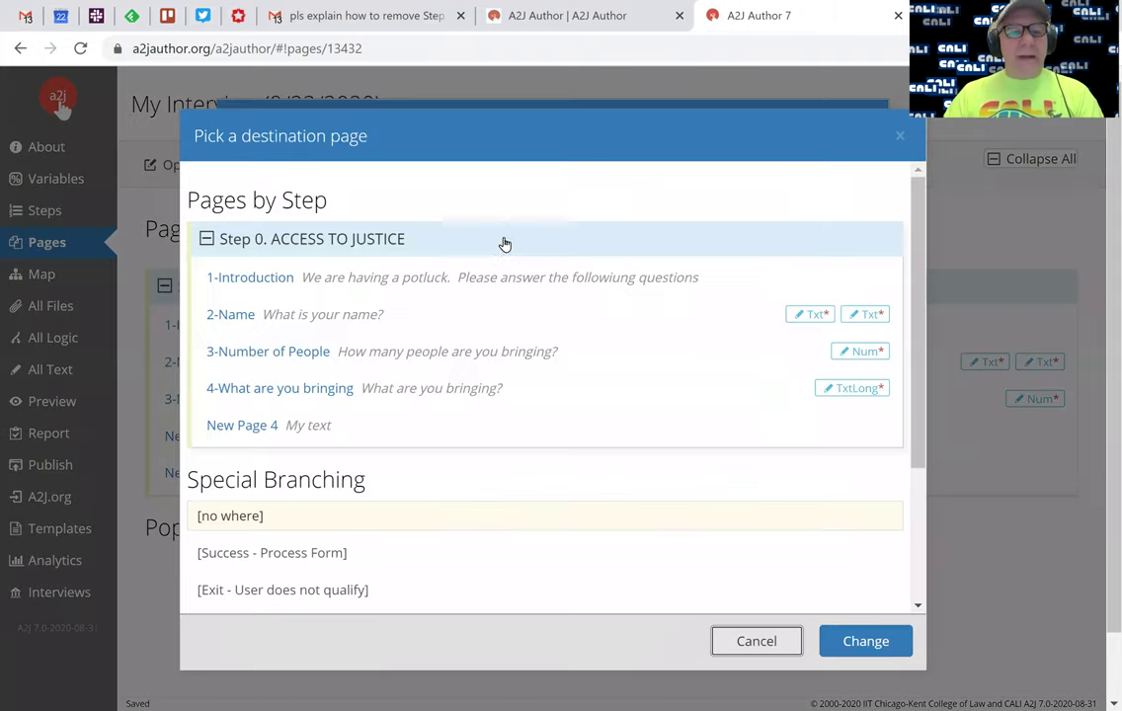
pyautogui.click(209, 429)
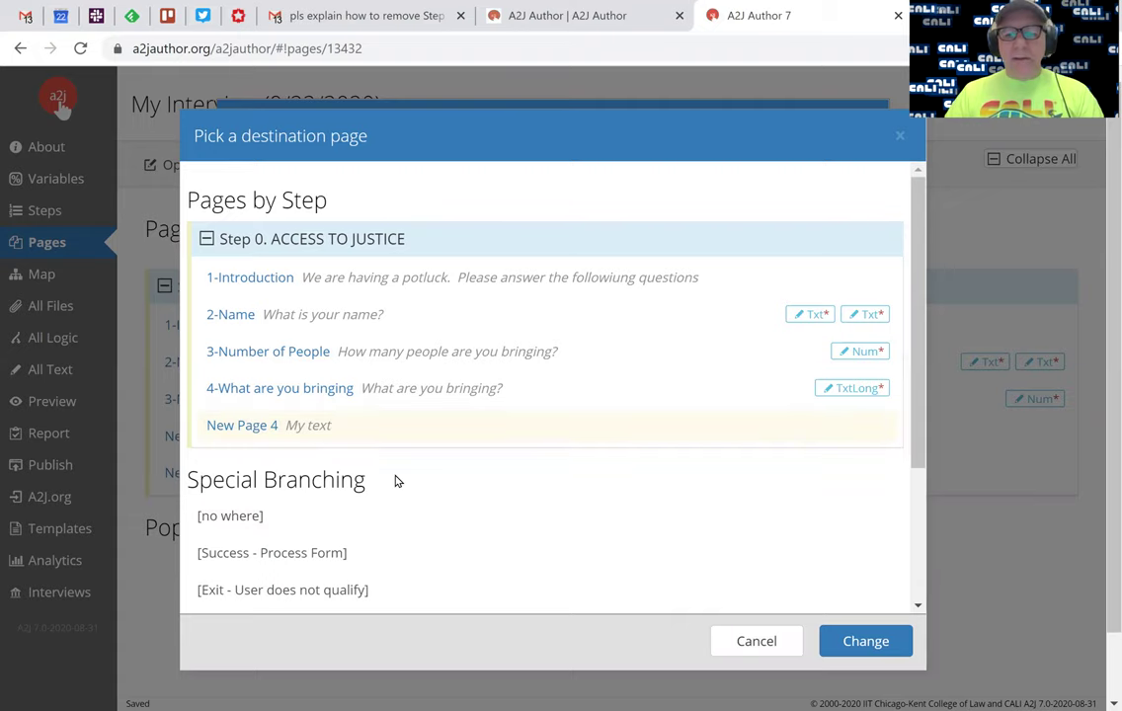
pyautogui.press('Return')
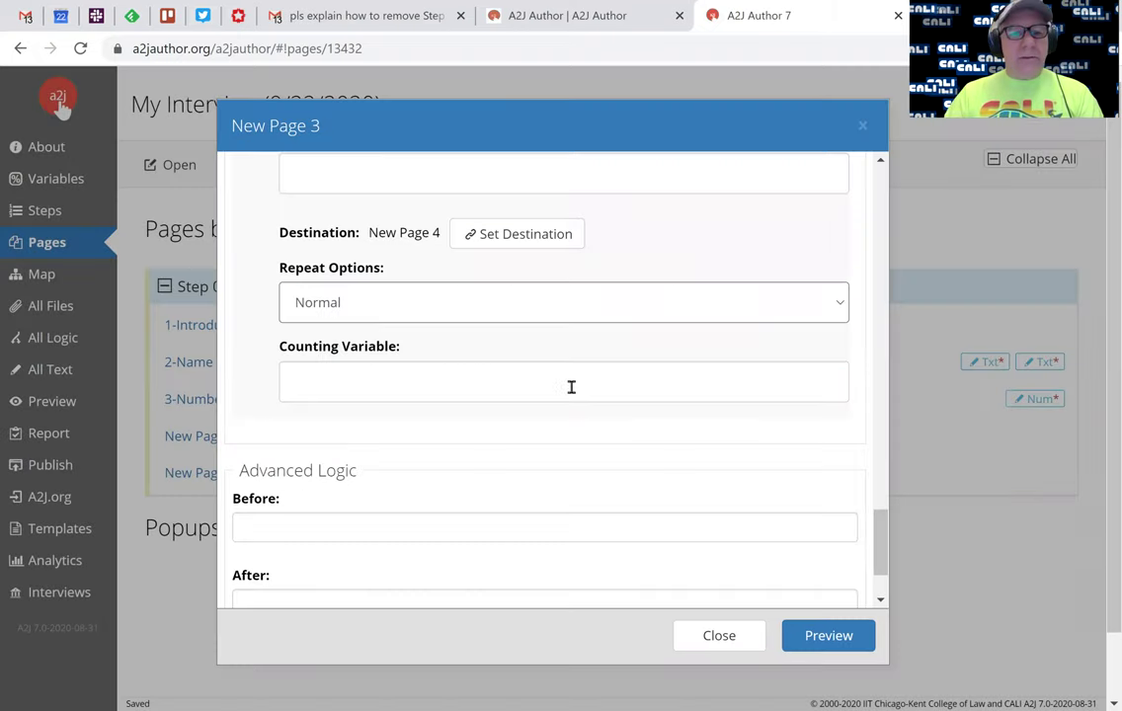
pyautogui.click(718, 637)
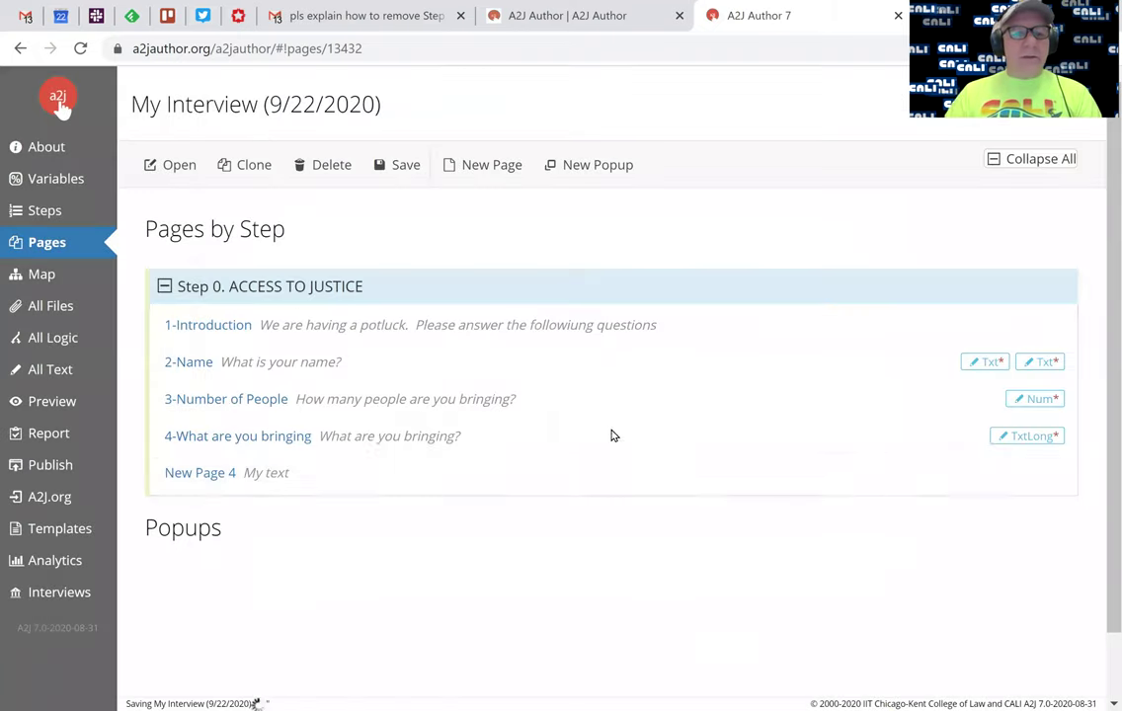
# Step: Open New Page 4 and rename it '5-Anything Else'
pyautogui.doubleClick(216, 475)
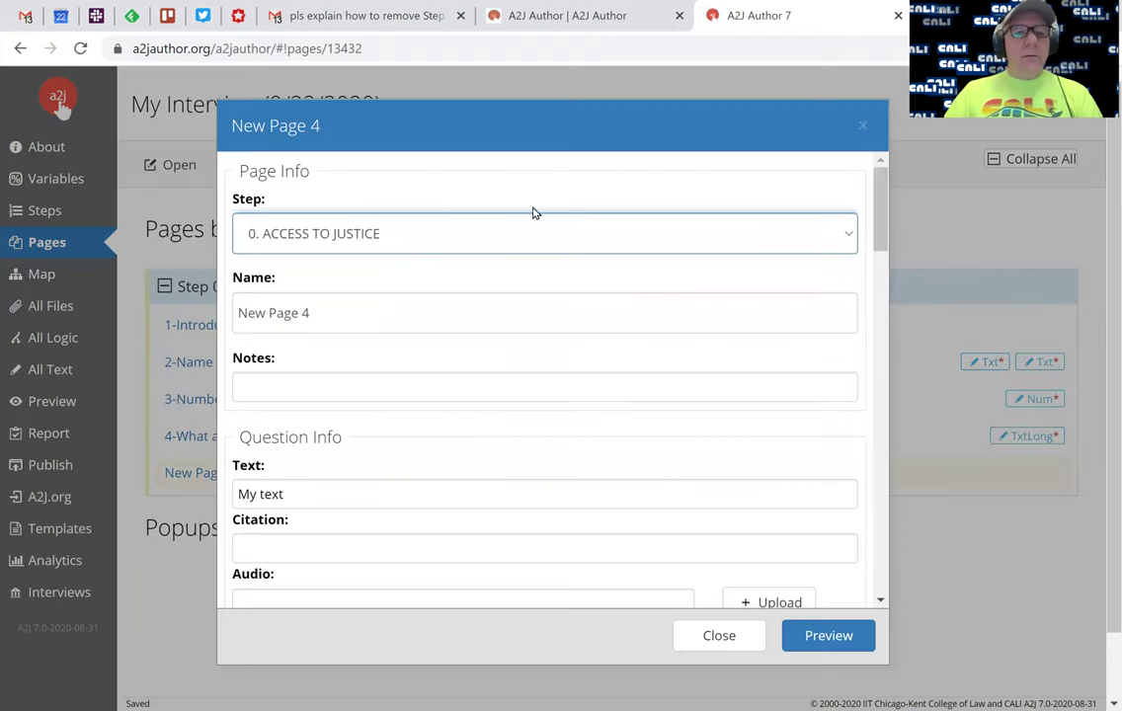
pyautogui.tripleClick(303, 312)
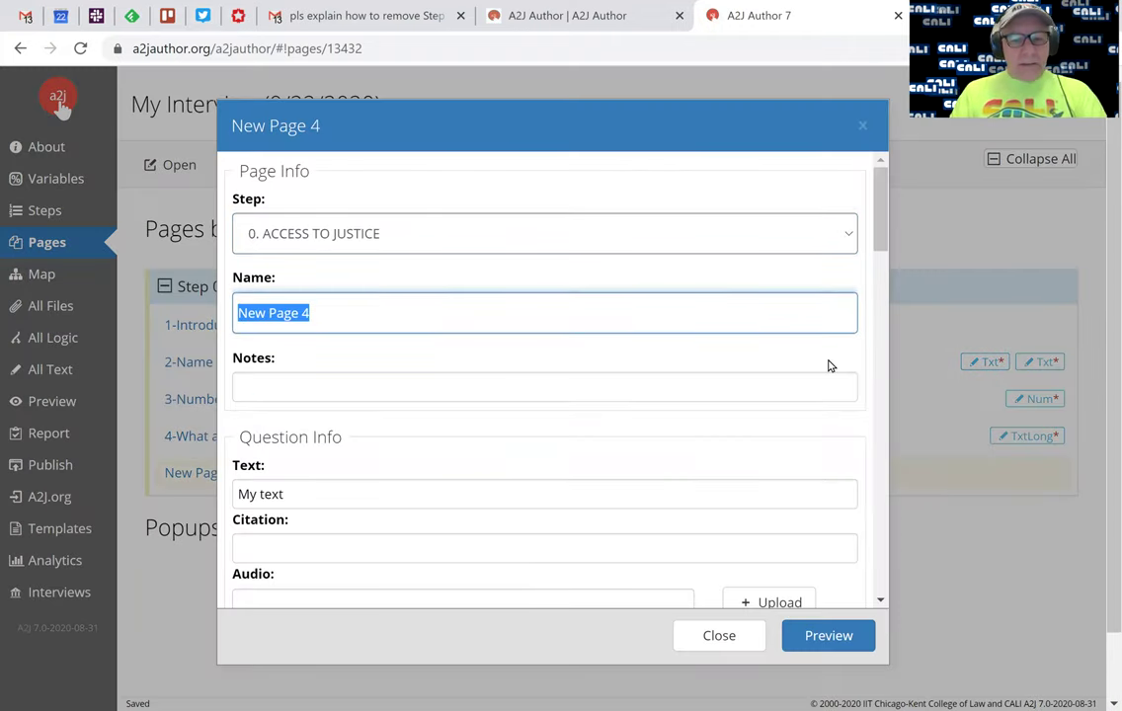
pyautogui.write('5-')
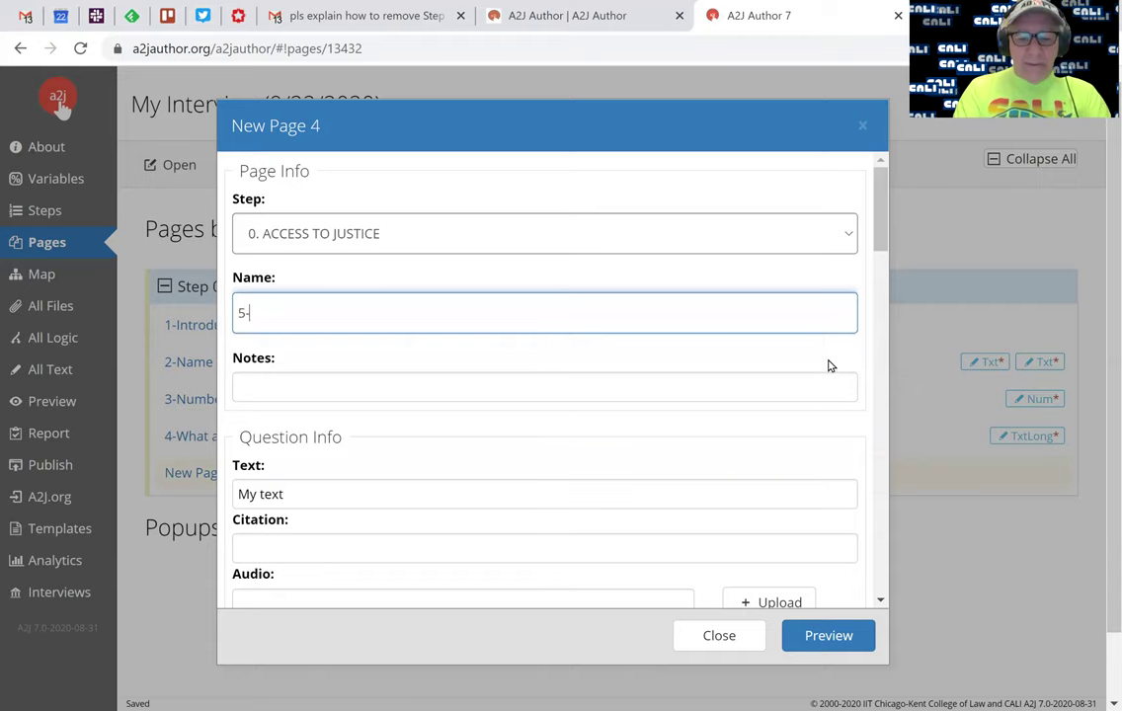
pyautogui.write('HING')
pyautogui.press('BackSpace')
pyautogui.press('BackSpace')
pyautogui.press('BackSpace')
pyautogui.press('BackSpace')
pyautogui.write('thing Else')
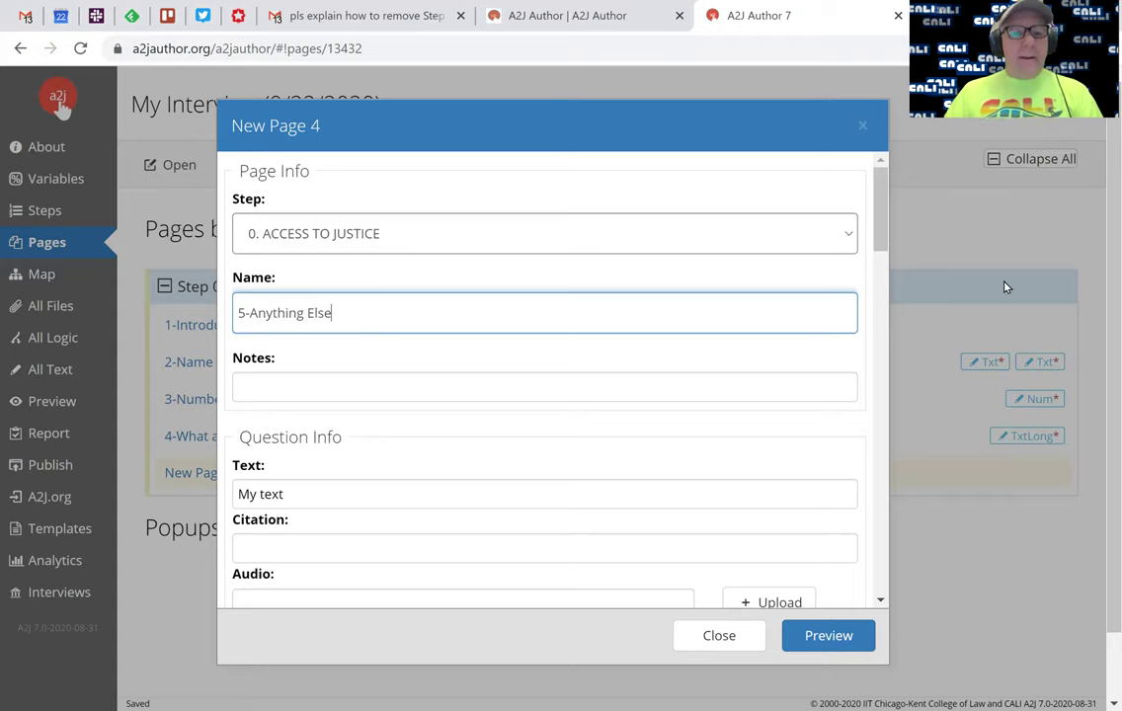
# Step: Set the question to 'Is there anything else we should know?'
pyautogui.click(298, 500)
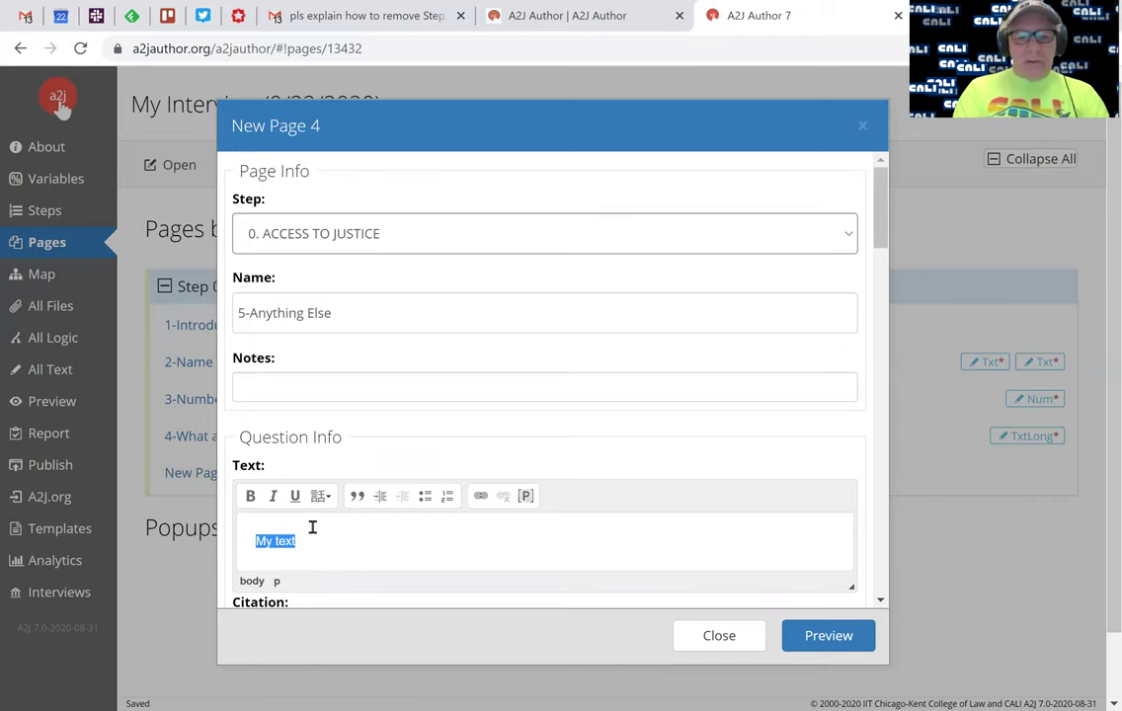
pyautogui.write('Is there')
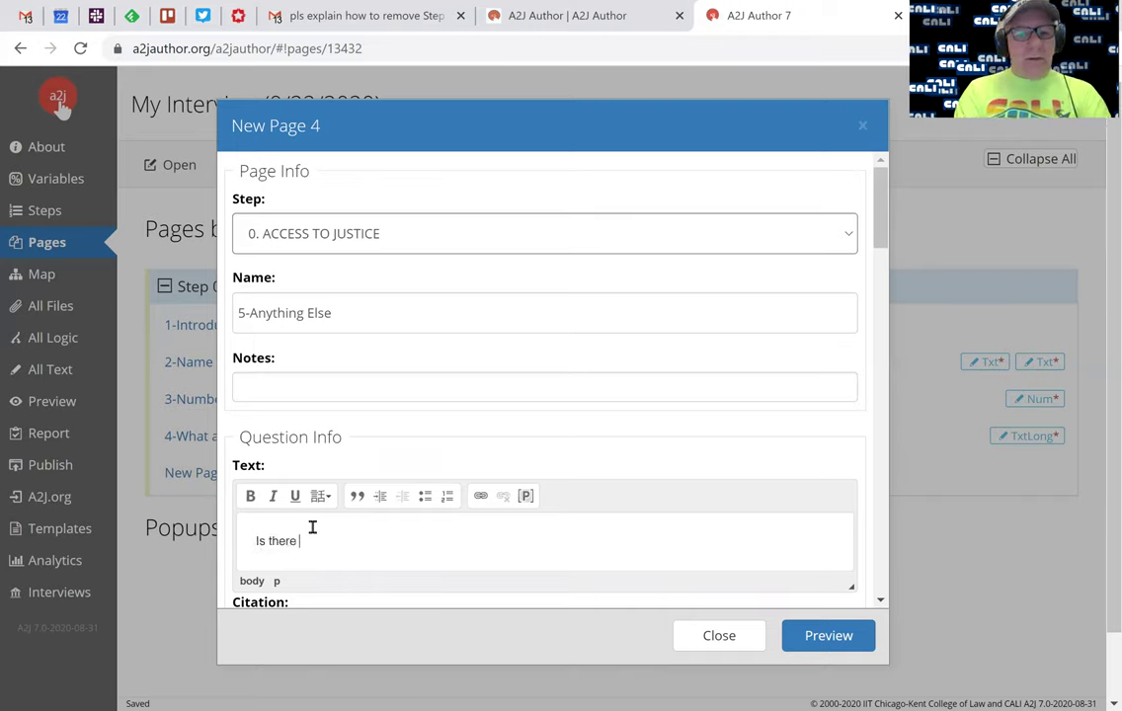
pyautogui.write(' anything else we should know?')
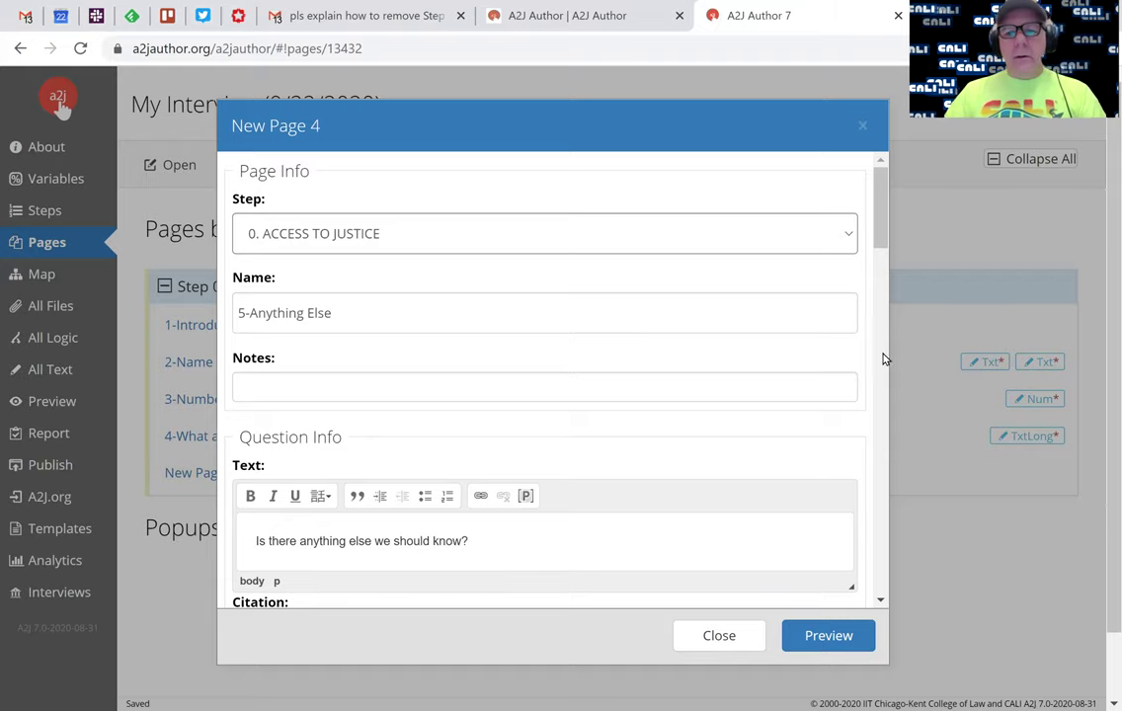
pyautogui.moveTo(879, 188); pyautogui.dragTo(902, 334)
# Step: Give the page one Text (Long) field labelled 'Anything else?' stored in ANYTHING_ELSE
pyautogui.scroll(-5, 901, 333)
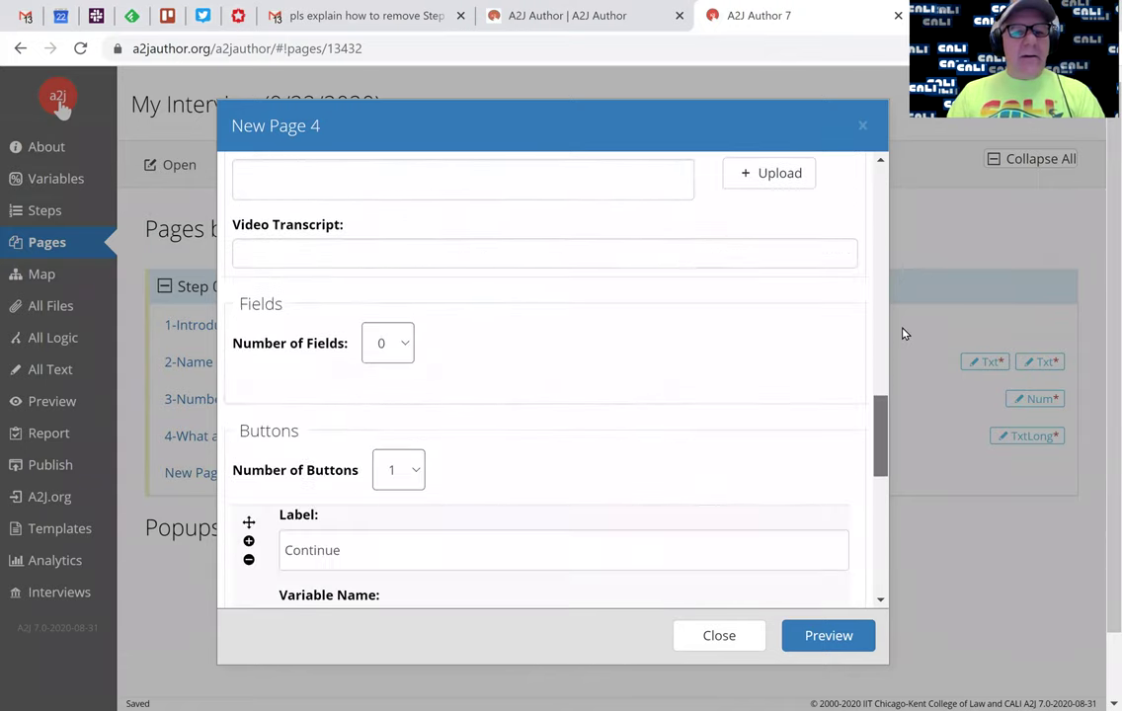
pyautogui.click(388, 343)
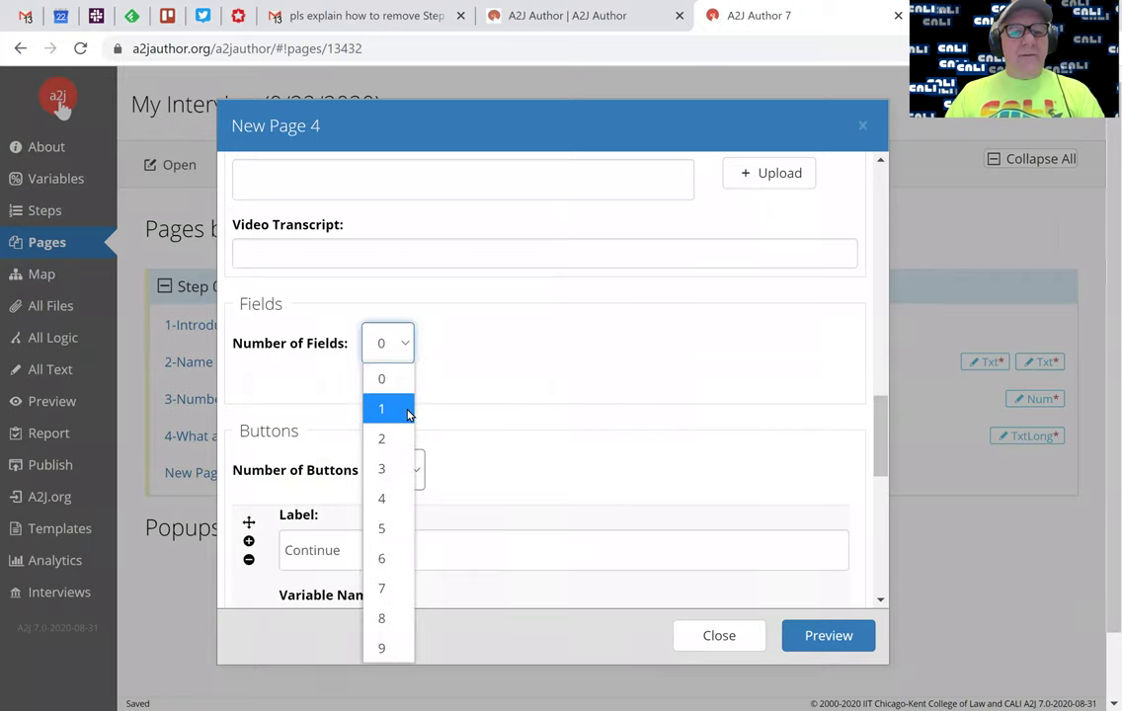
pyautogui.click(408, 409)
pyautogui.click(306, 423)
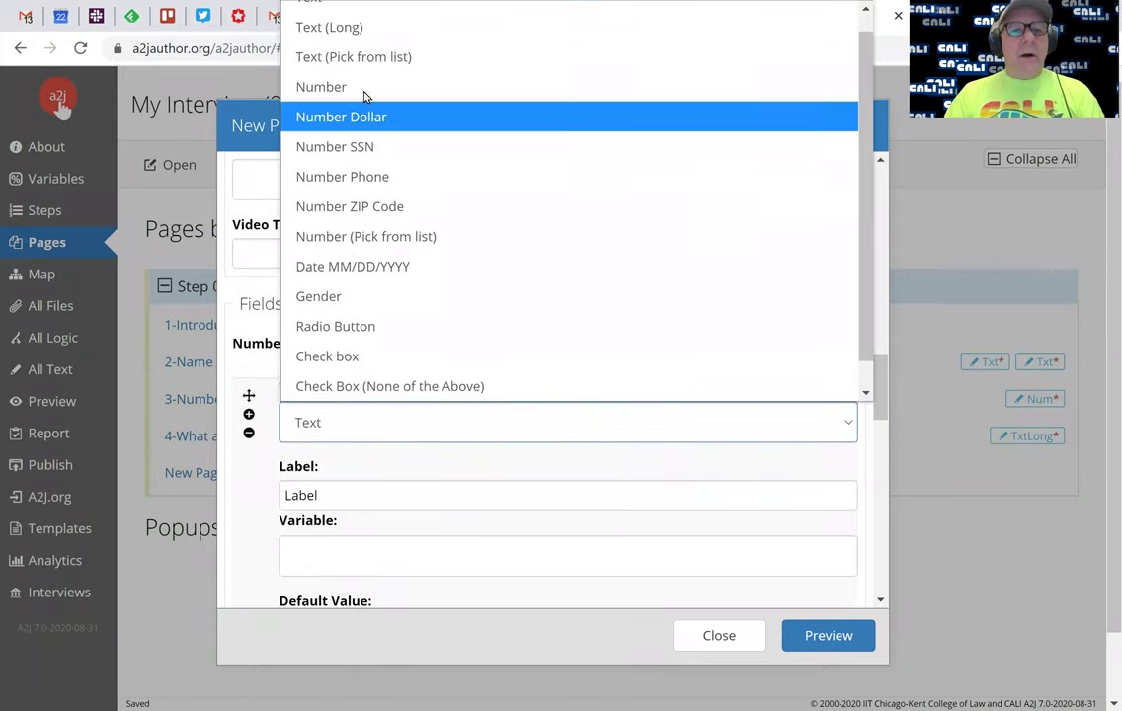
pyautogui.click(336, 30)
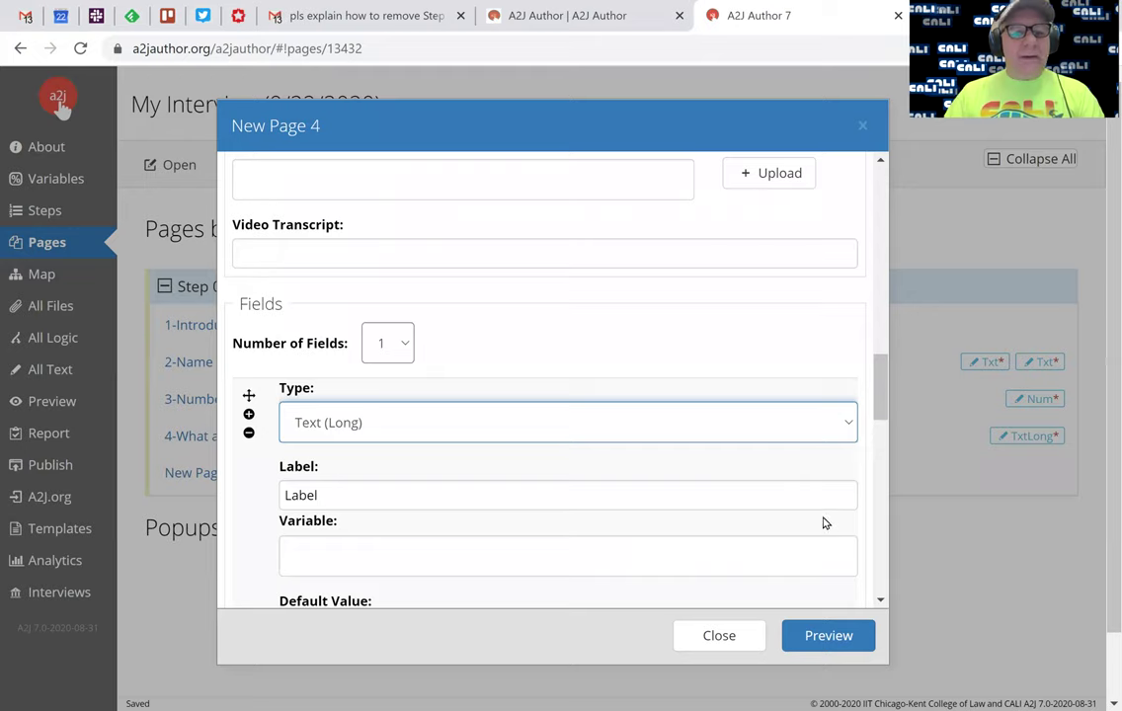
pyautogui.scroll(-2, 878, 395)
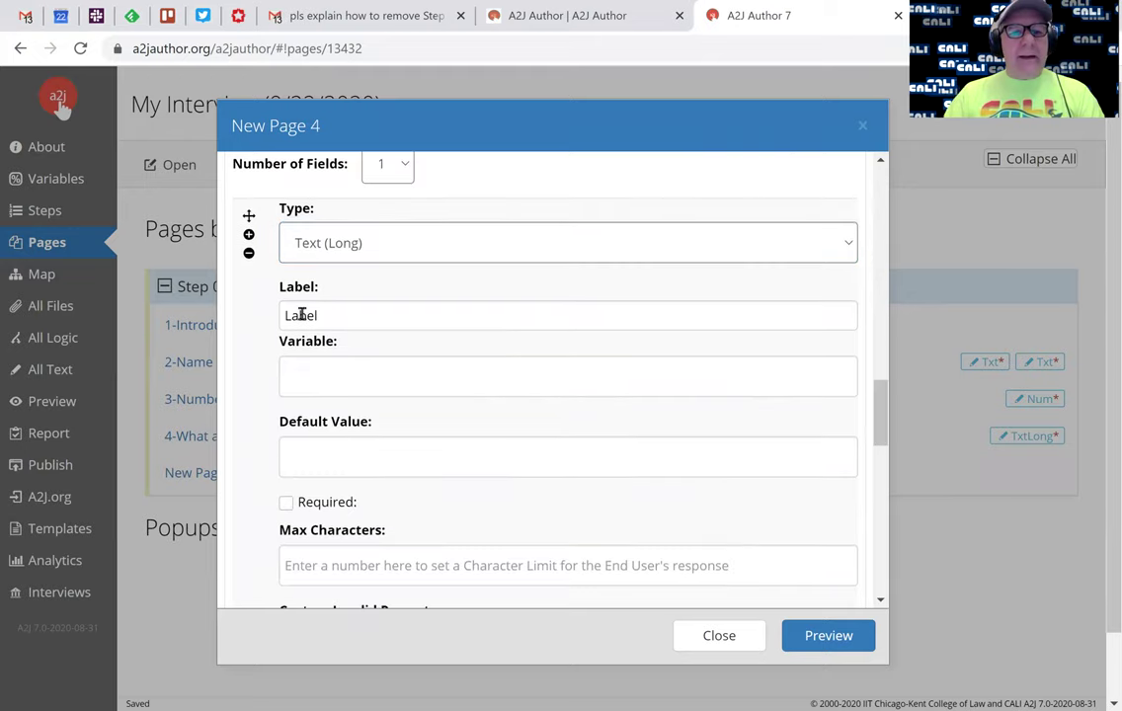
pyautogui.click(341, 316)
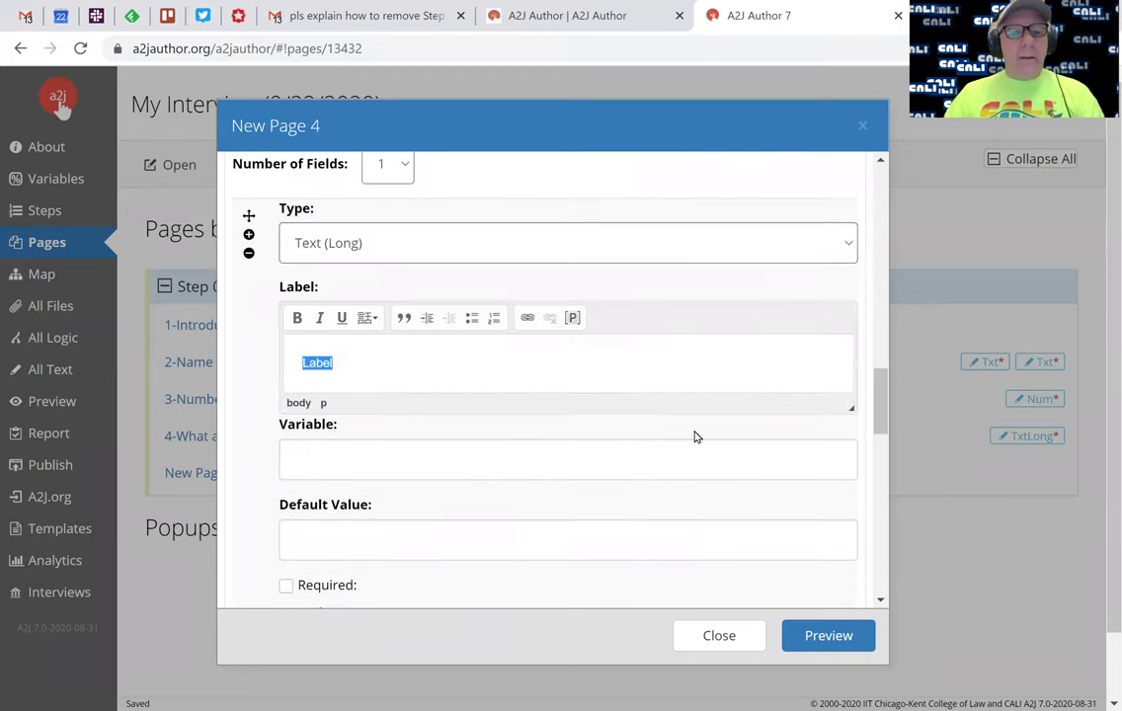
pyautogui.write('Anything else?')
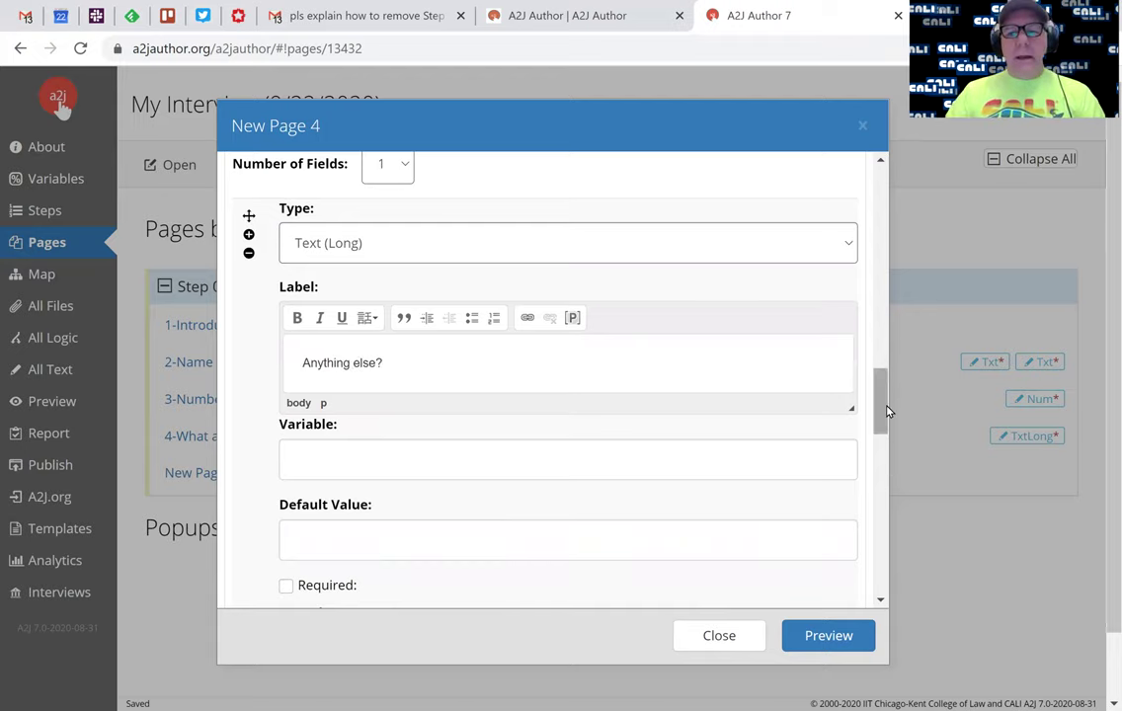
pyautogui.moveTo(878, 407); pyautogui.dragTo(879, 425)
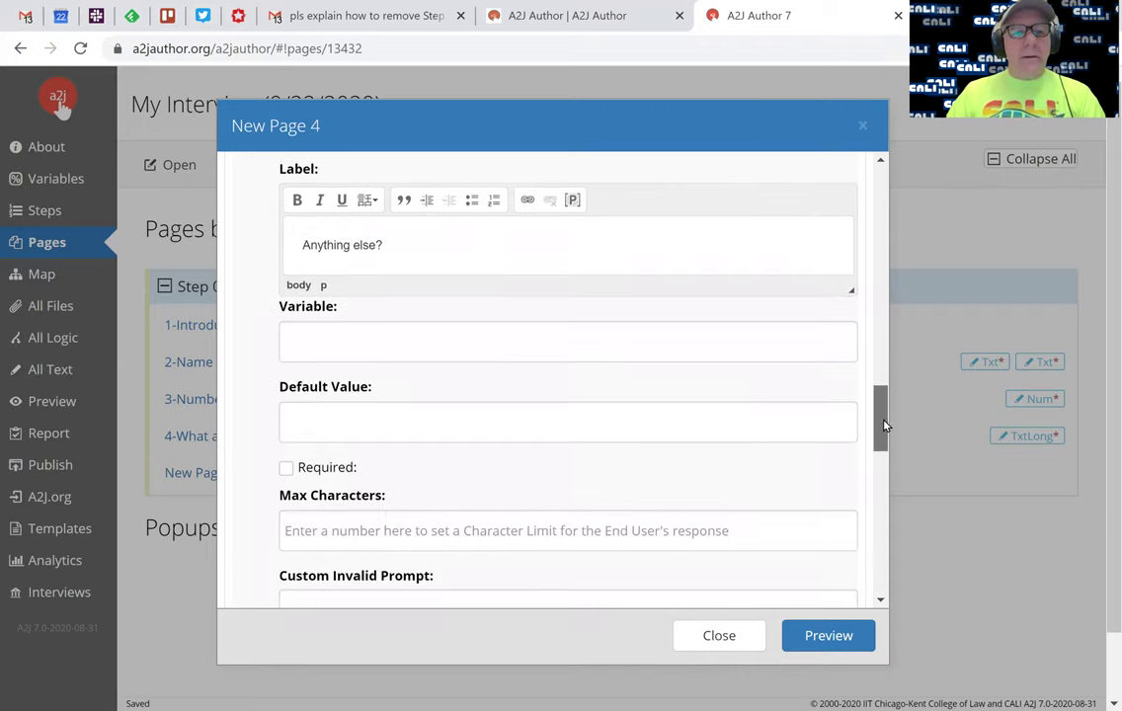
pyautogui.click(396, 348)
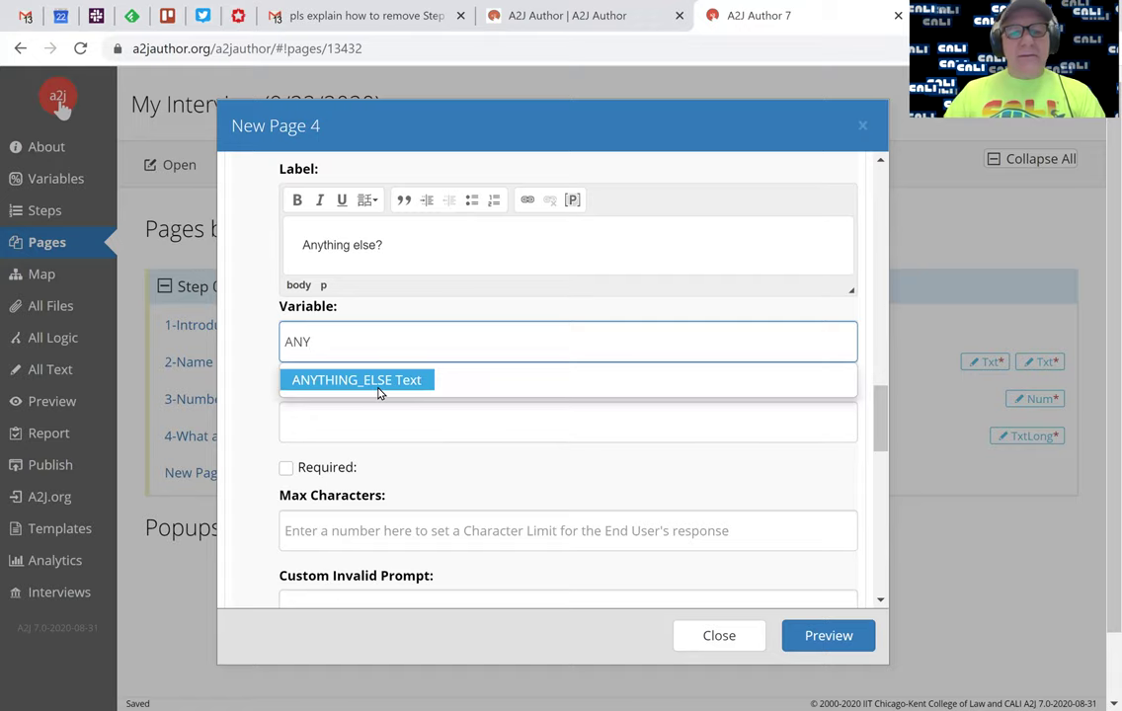
pyautogui.click(378, 392)
pyautogui.moveTo(882, 422); pyautogui.dragTo(897, 499)
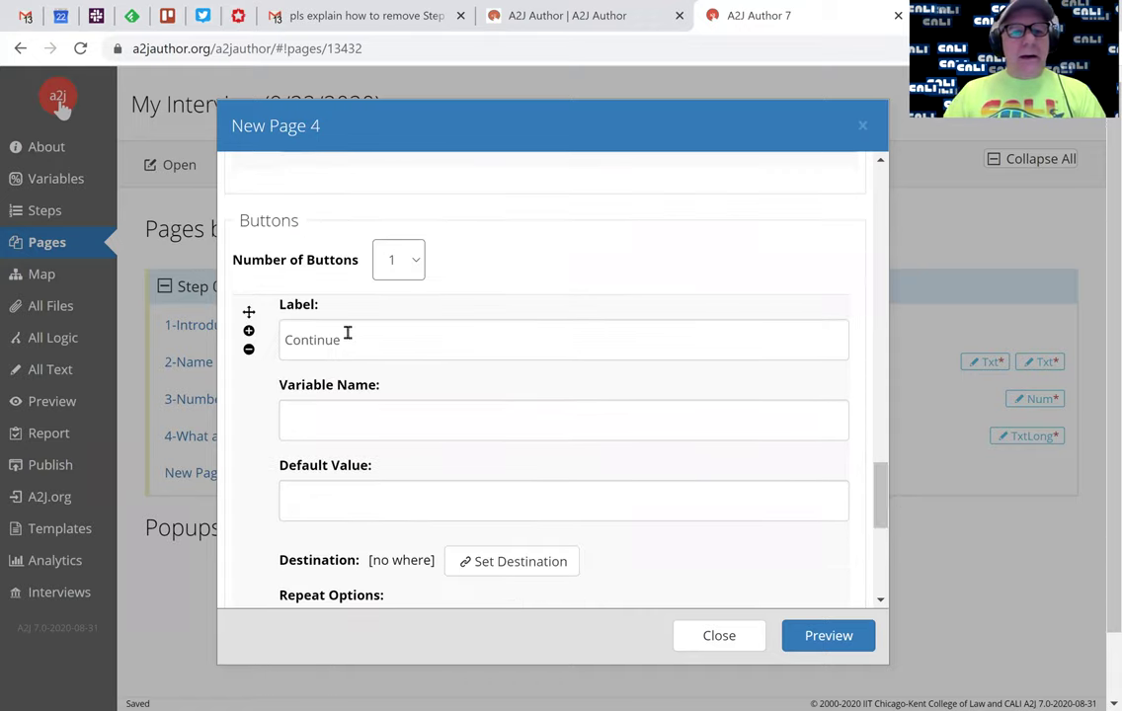
# Step: Rename the page's Continue button label to 'Finish up'
pyautogui.moveTo(348, 336); pyautogui.dragTo(235, 352)
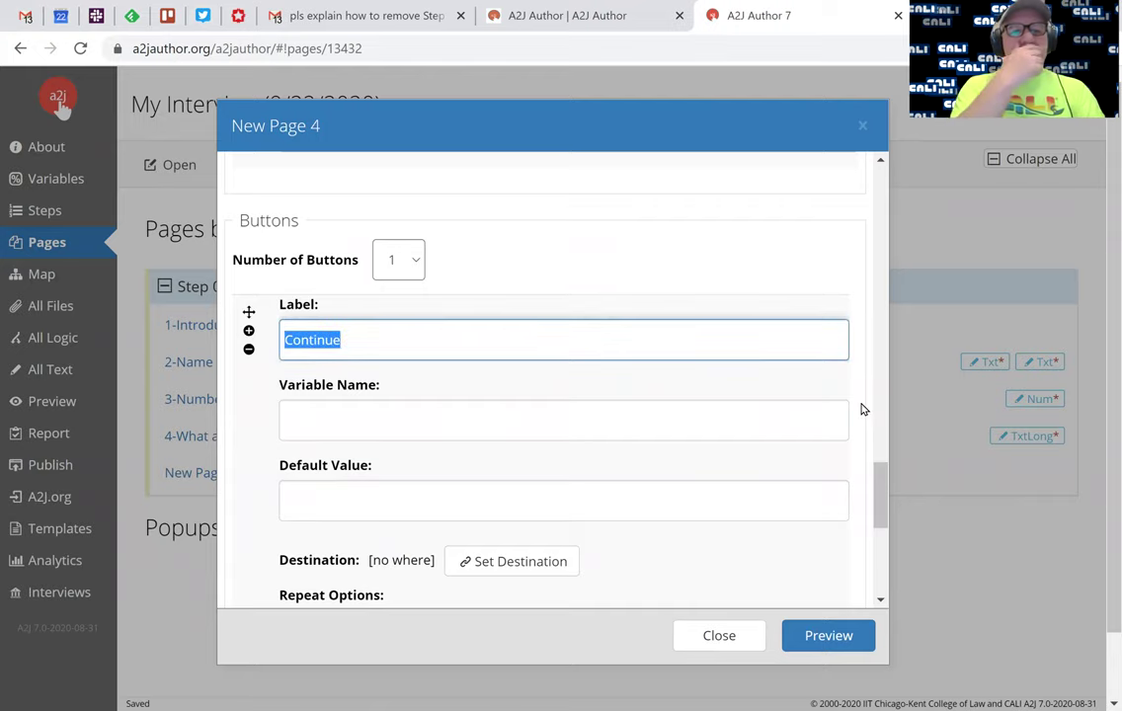
pyautogui.write('fINI')
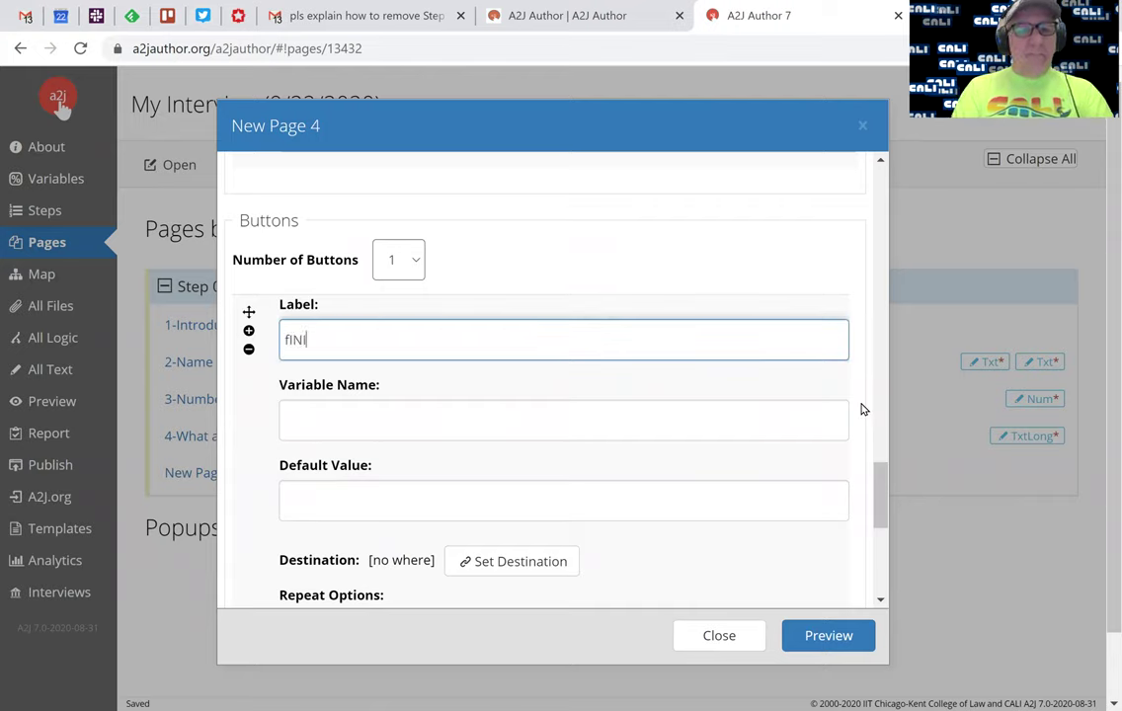
pyautogui.press('BackSpace')
pyautogui.press('BackSpace')
pyautogui.press('BackSpace')
pyautogui.write('Finis')
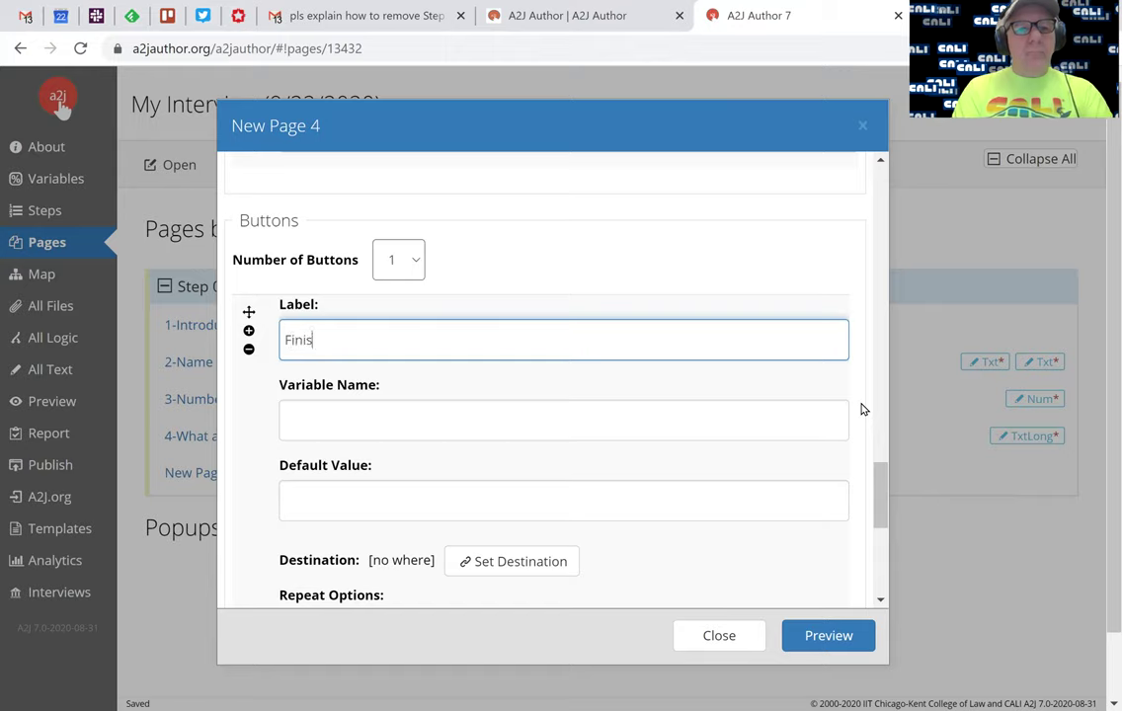
pyautogui.write('h up')
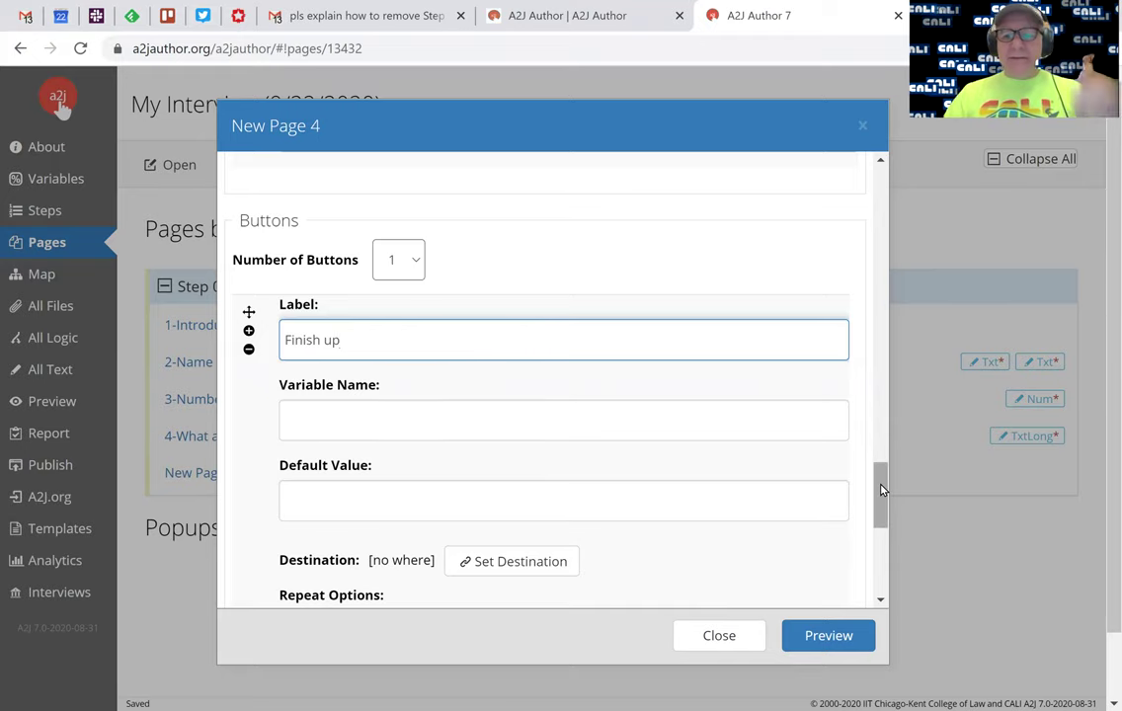
pyautogui.moveTo(882, 491); pyautogui.dragTo(882, 518)
# Step: Point the button to [Assemble - Generate PDF document], close the editor, and start Preview
pyautogui.click(516, 380)
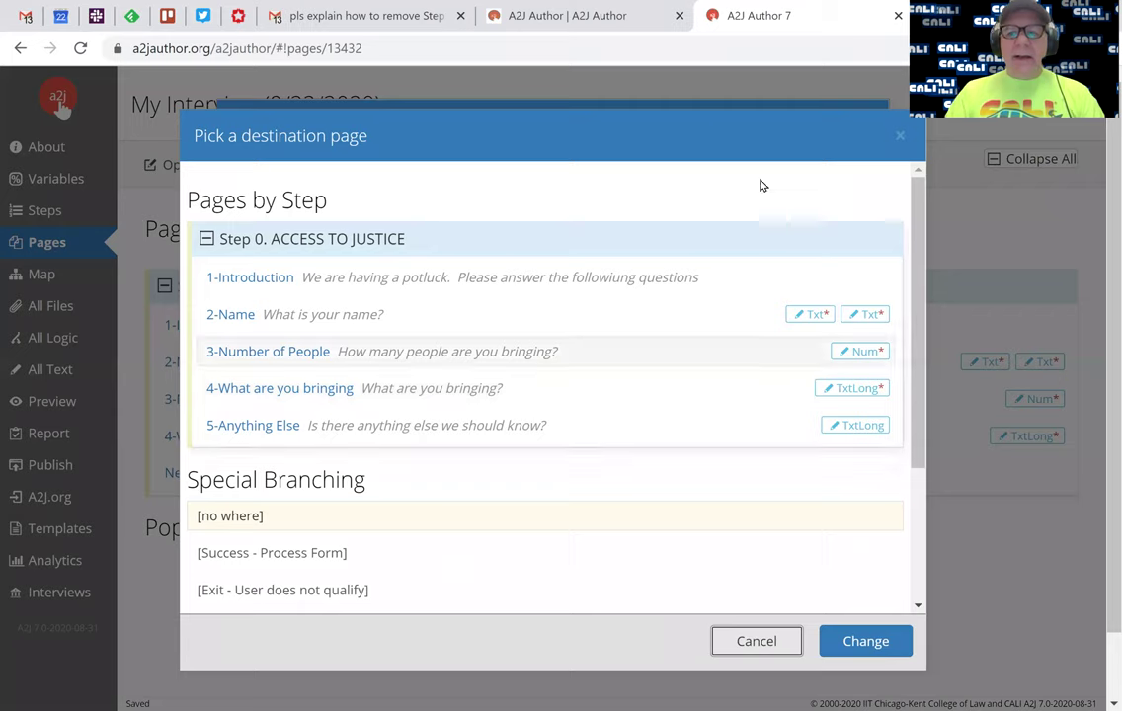
pyautogui.moveTo(897, 175); pyautogui.dragTo(910, 281)
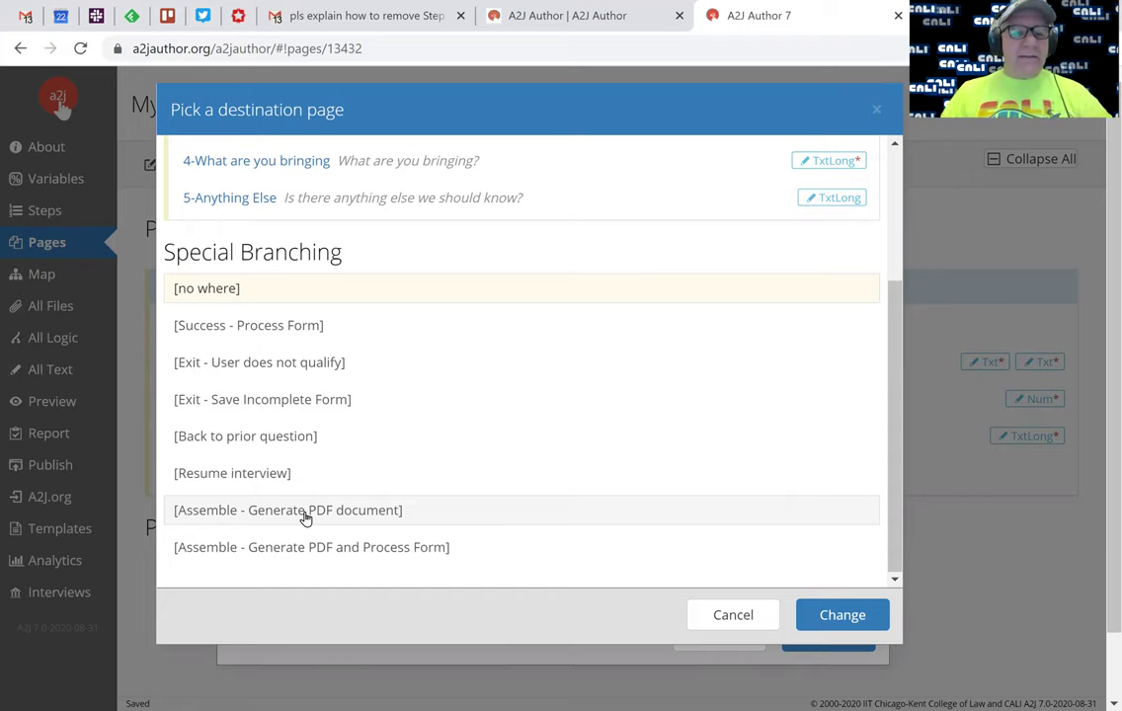
pyautogui.click(306, 516)
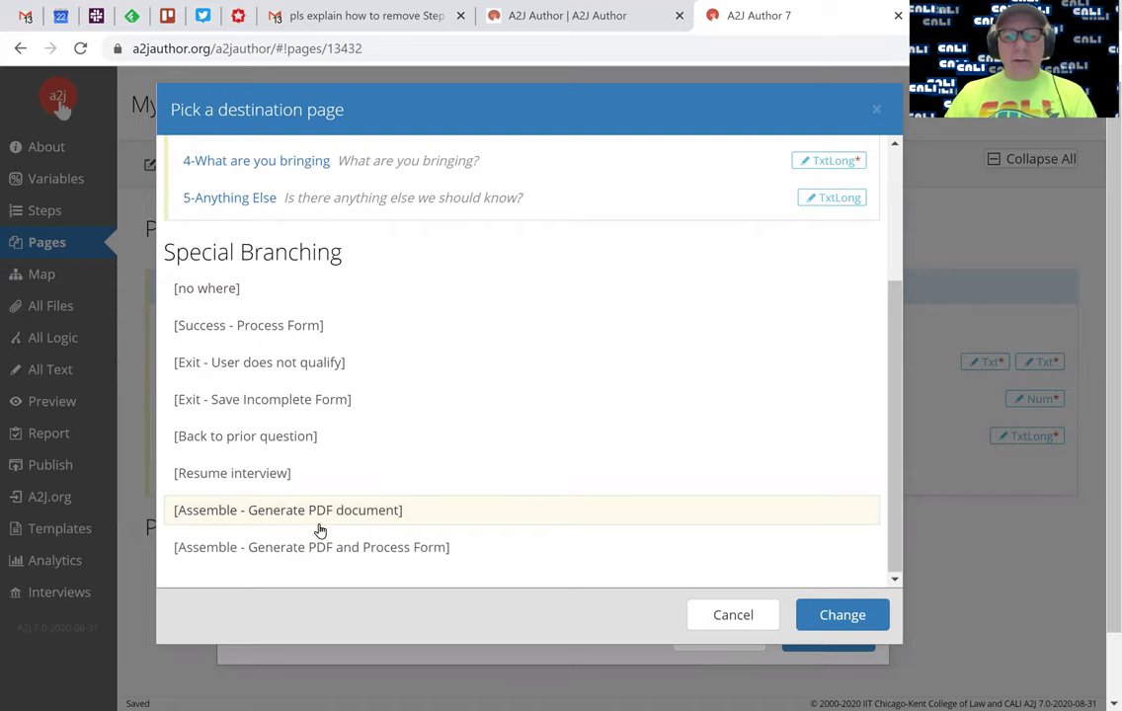
pyautogui.moveTo(652, 117); pyautogui.dragTo(653, 183)
pyautogui.click(840, 652)
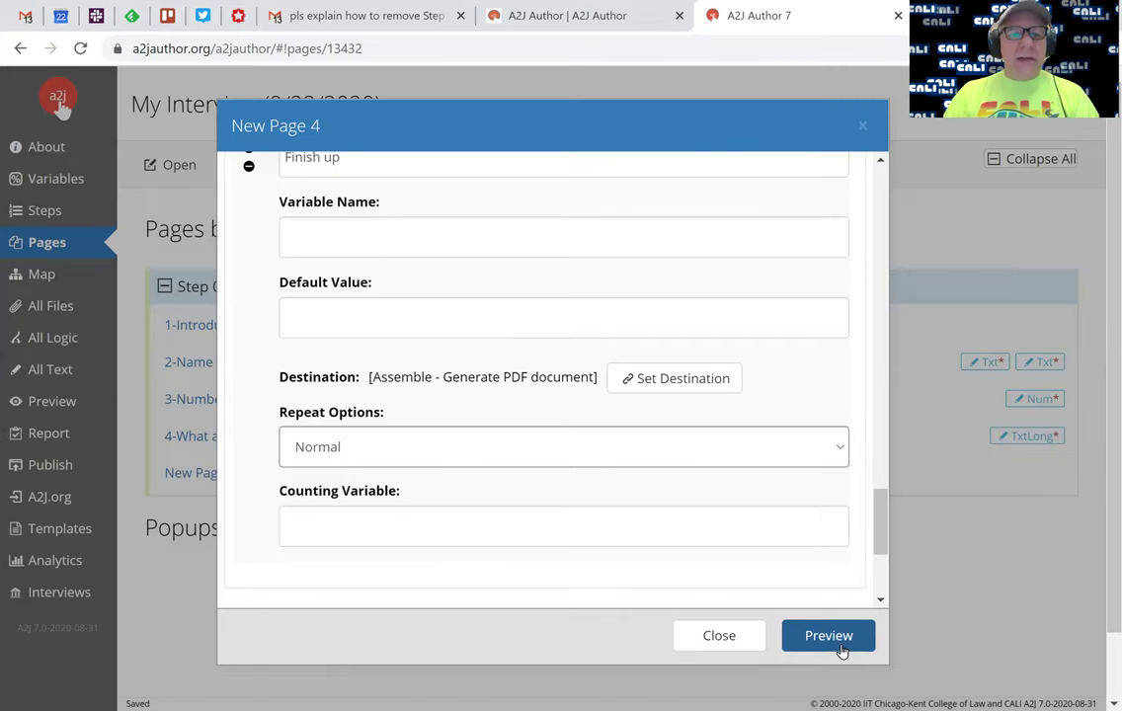
pyautogui.click(703, 642)
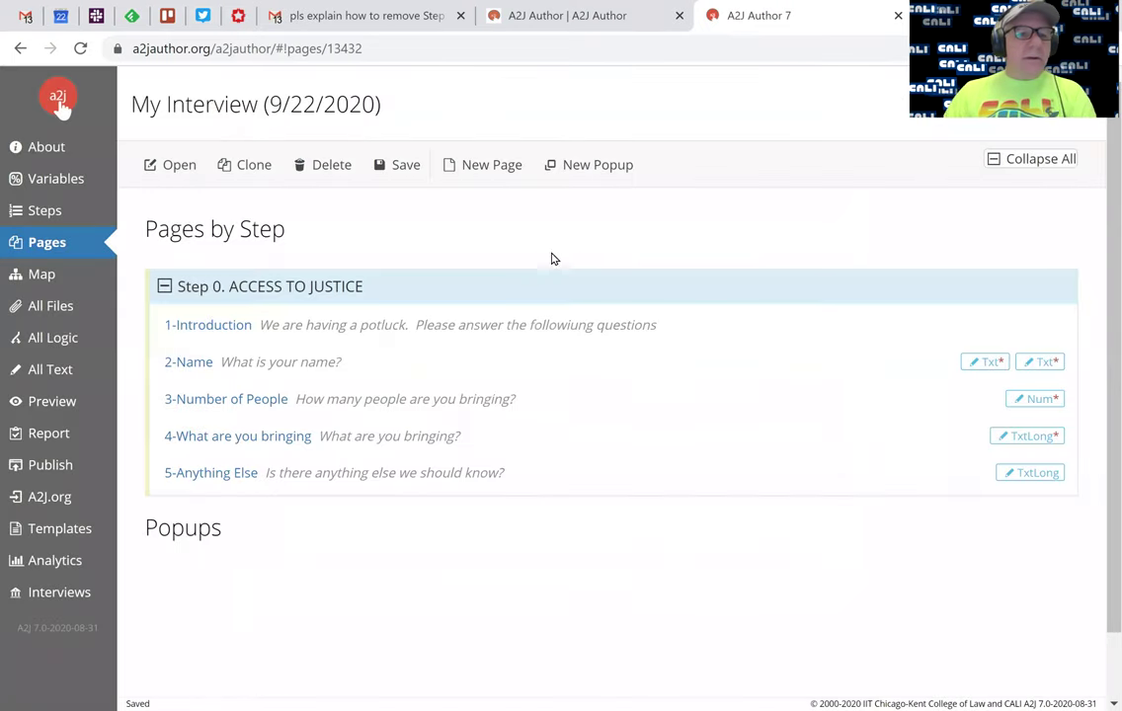
pyautogui.click(49, 400)
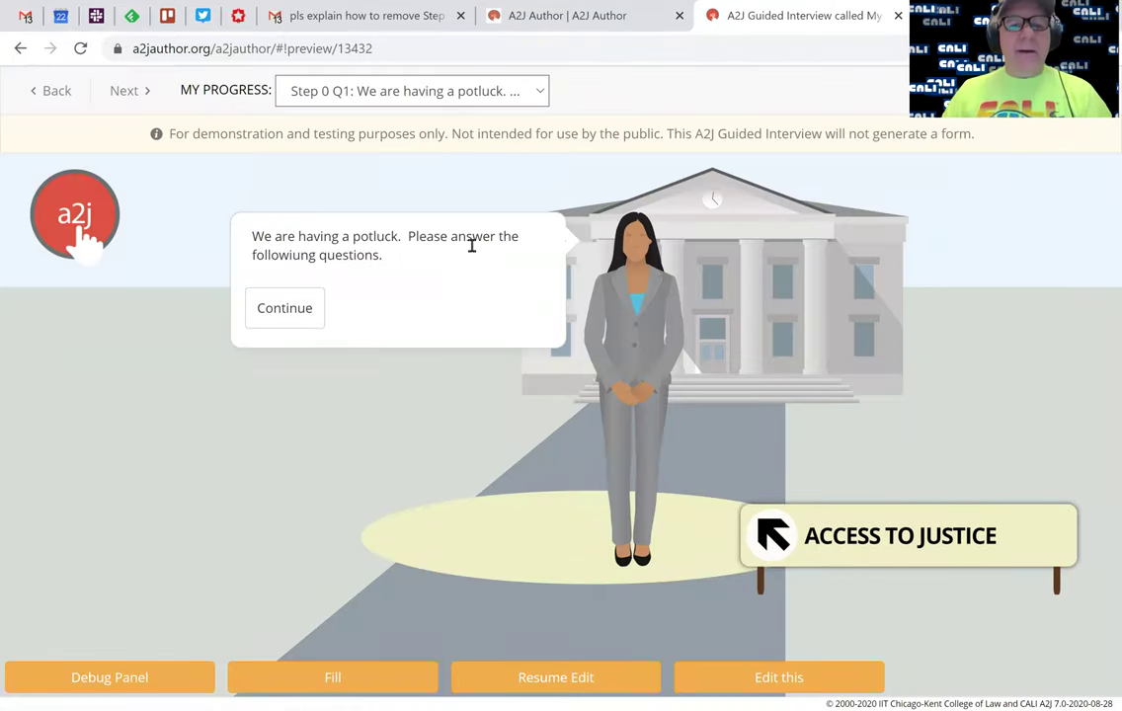
# Step: Continue past the potluck introduction in preview, revealing 'The page does not exist!'
pyautogui.click(261, 327)
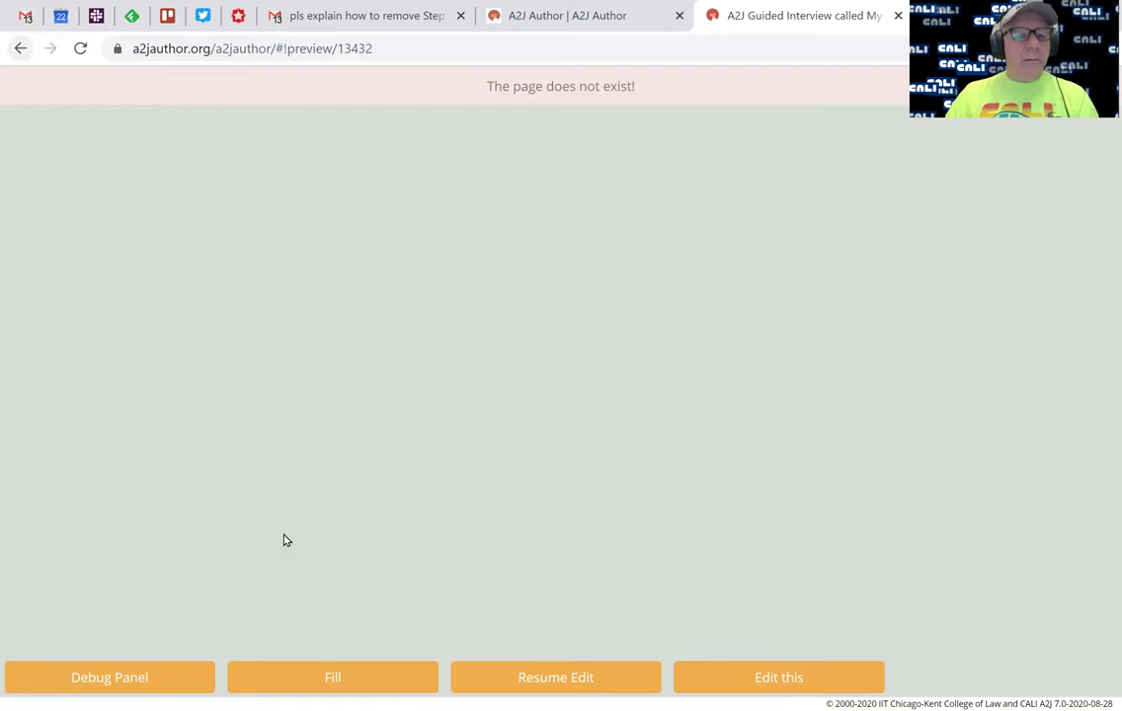
# Step: Set 1-Introduction's Continue button destination to 2-Name and close its editor
pyautogui.click(794, 684)
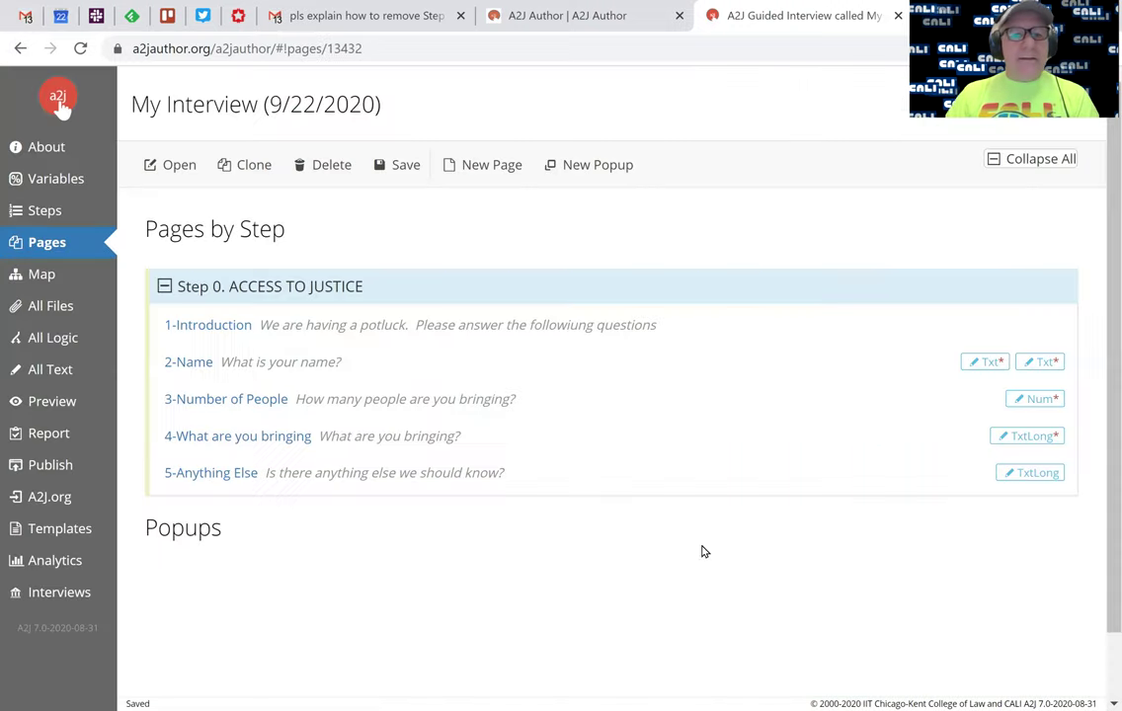
pyautogui.doubleClick(207, 338)
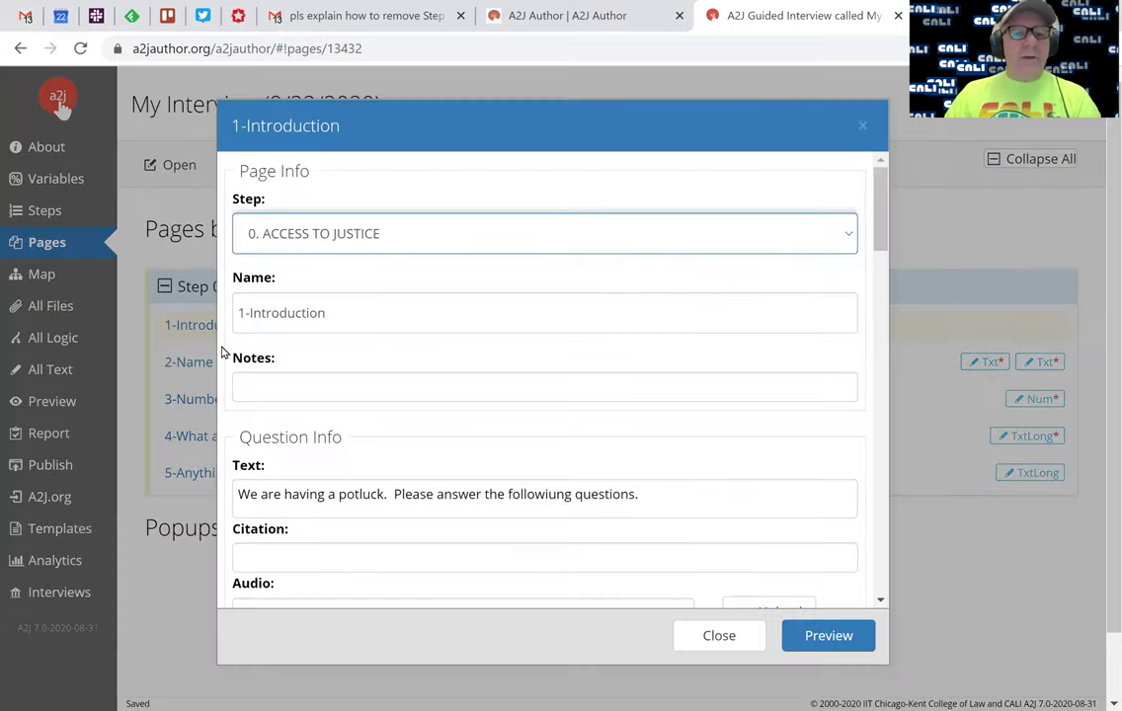
pyautogui.scroll(-4, 882, 251)
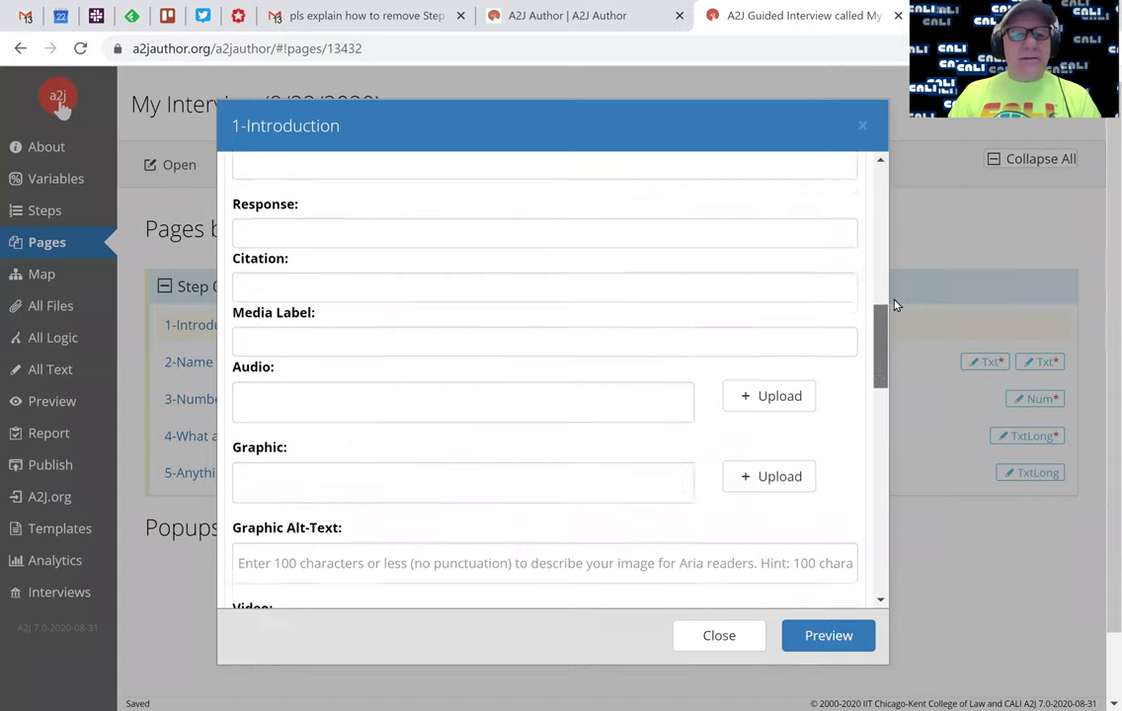
pyautogui.scroll(-5, 894, 305)
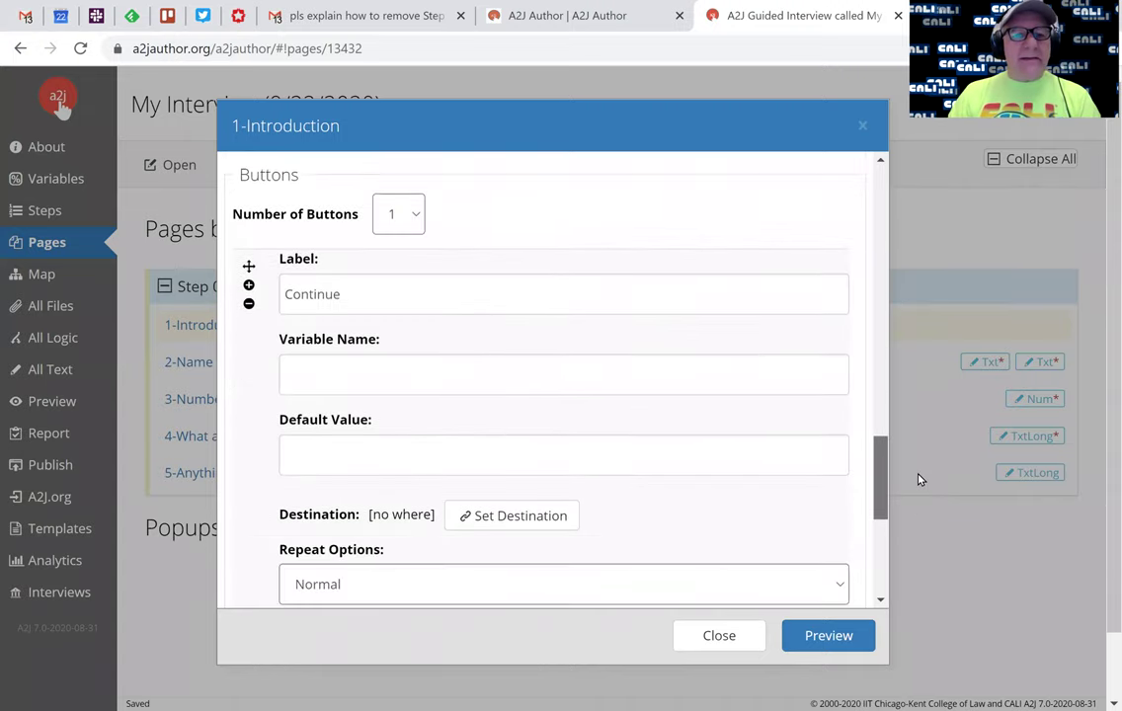
pyautogui.scroll(-1, 919, 486)
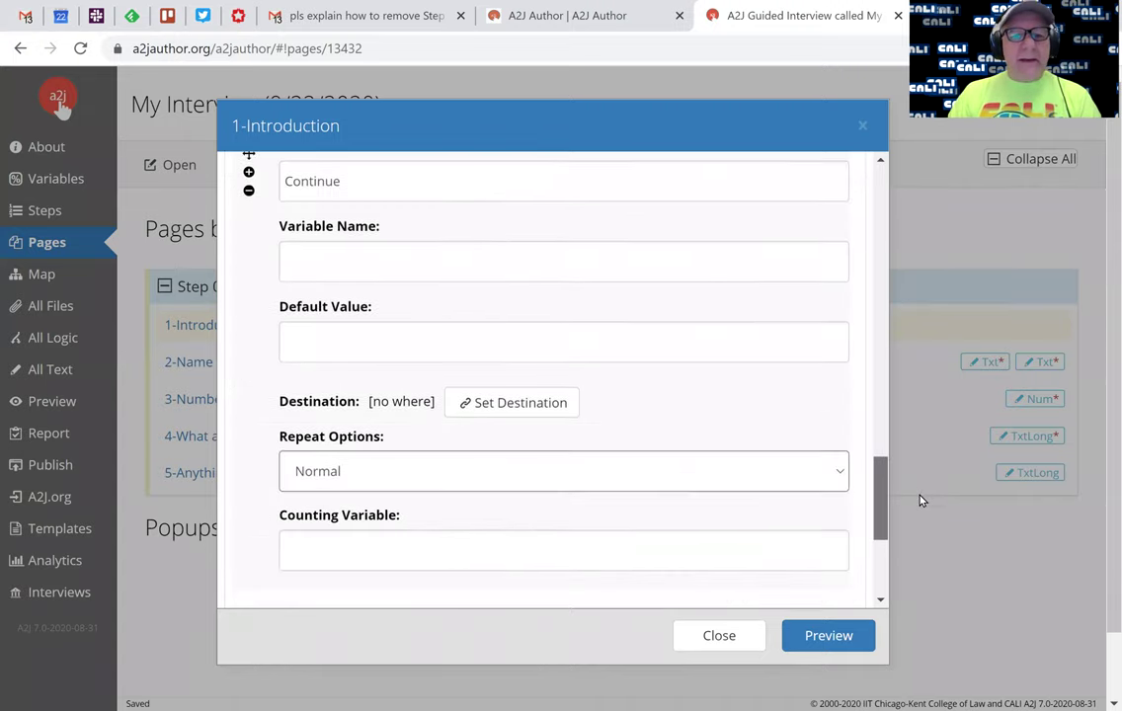
pyautogui.click(494, 408)
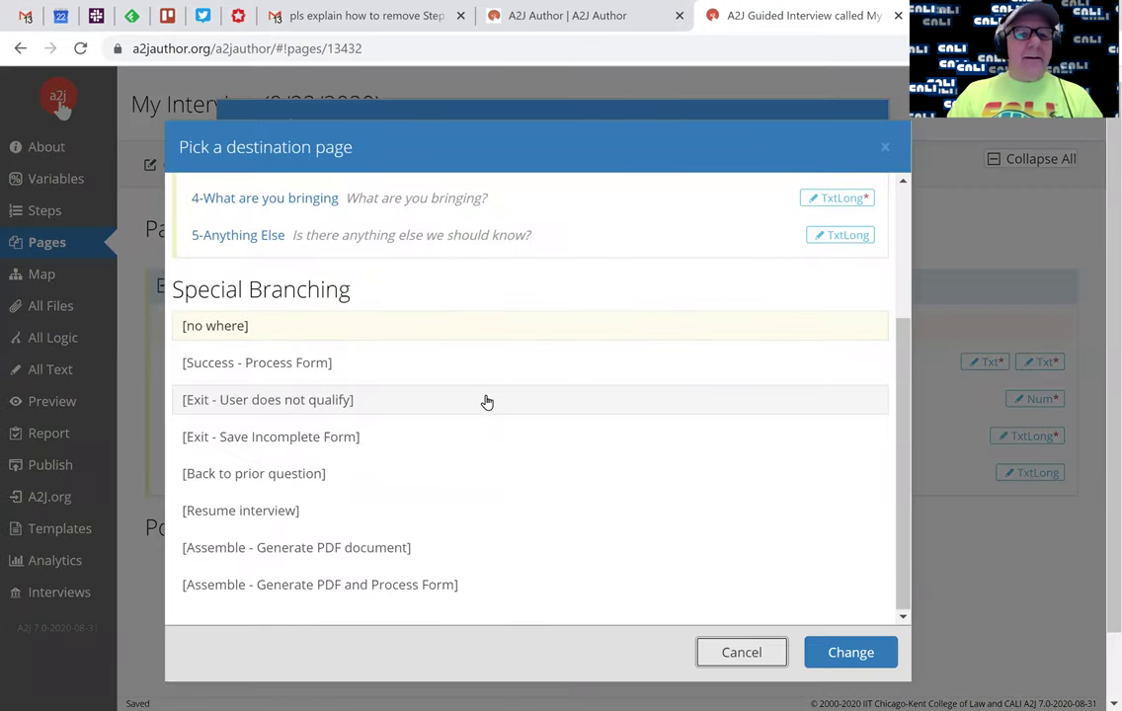
pyautogui.scroll(2, 902, 492)
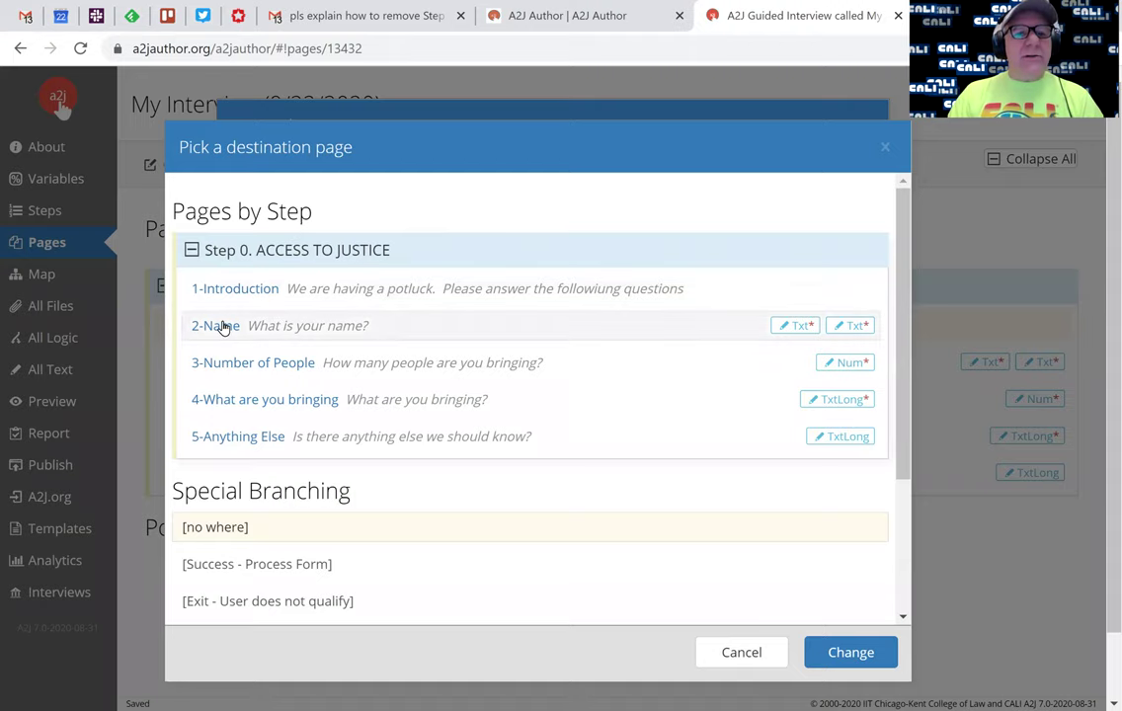
pyautogui.click(223, 326)
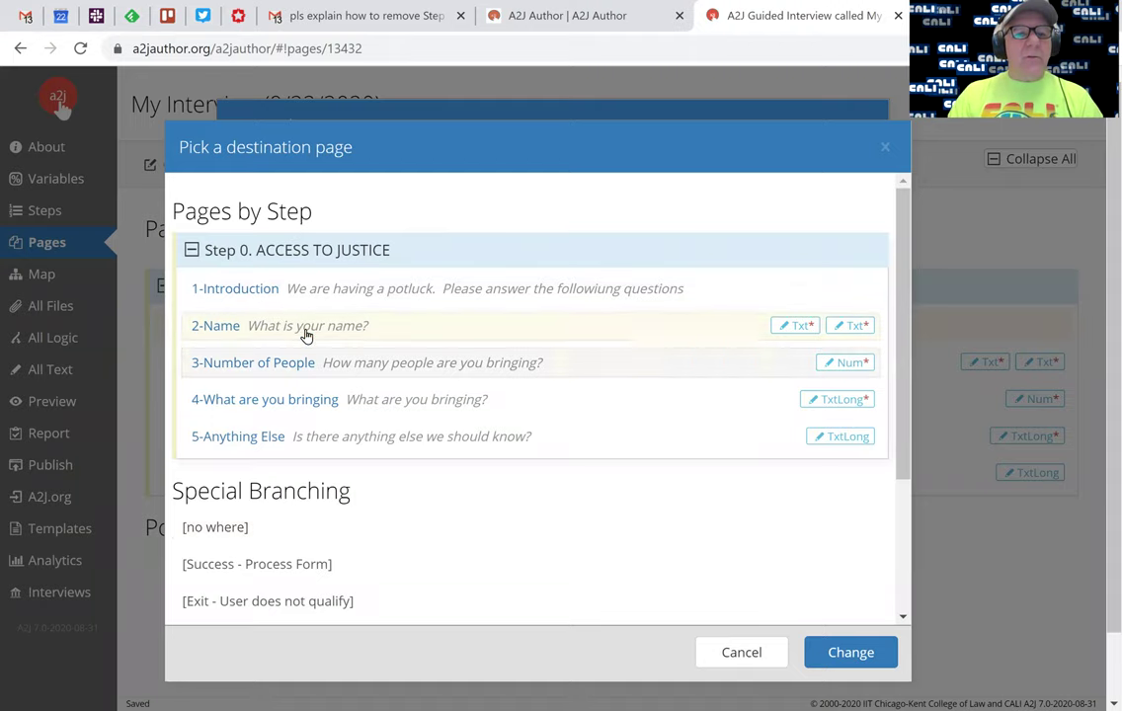
pyautogui.click(819, 654)
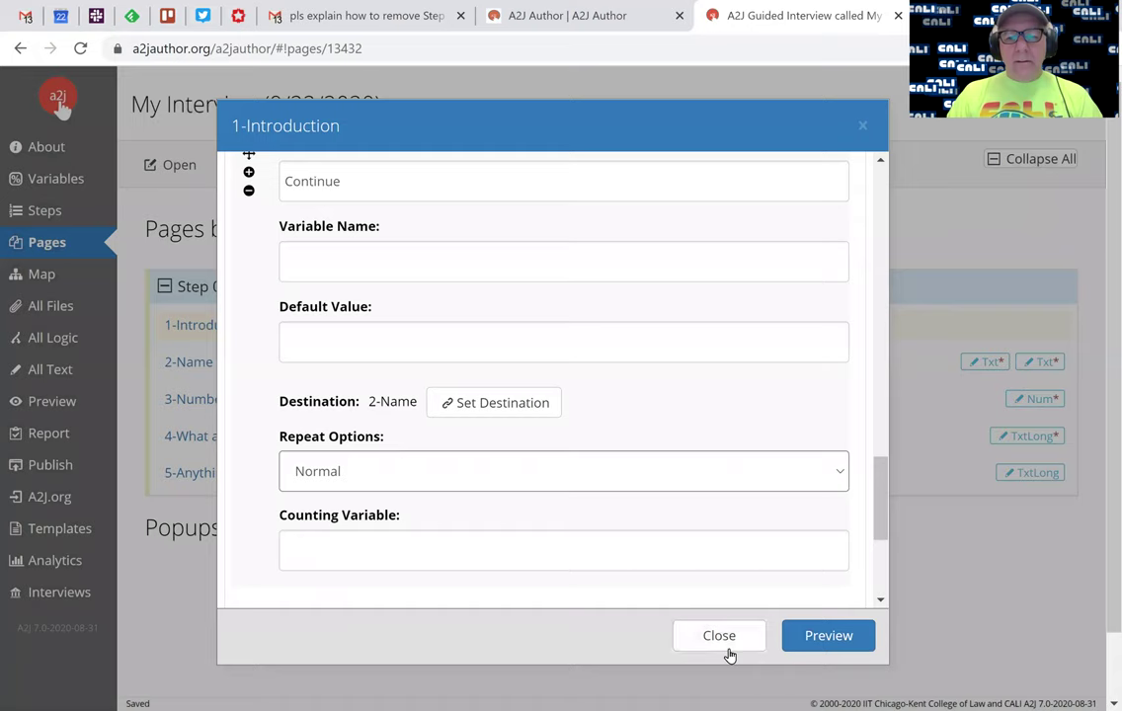
pyautogui.click(719, 637)
# Step: Review the 2-Name page's fields and destination, then close its editor
pyautogui.doubleClick(186, 362)
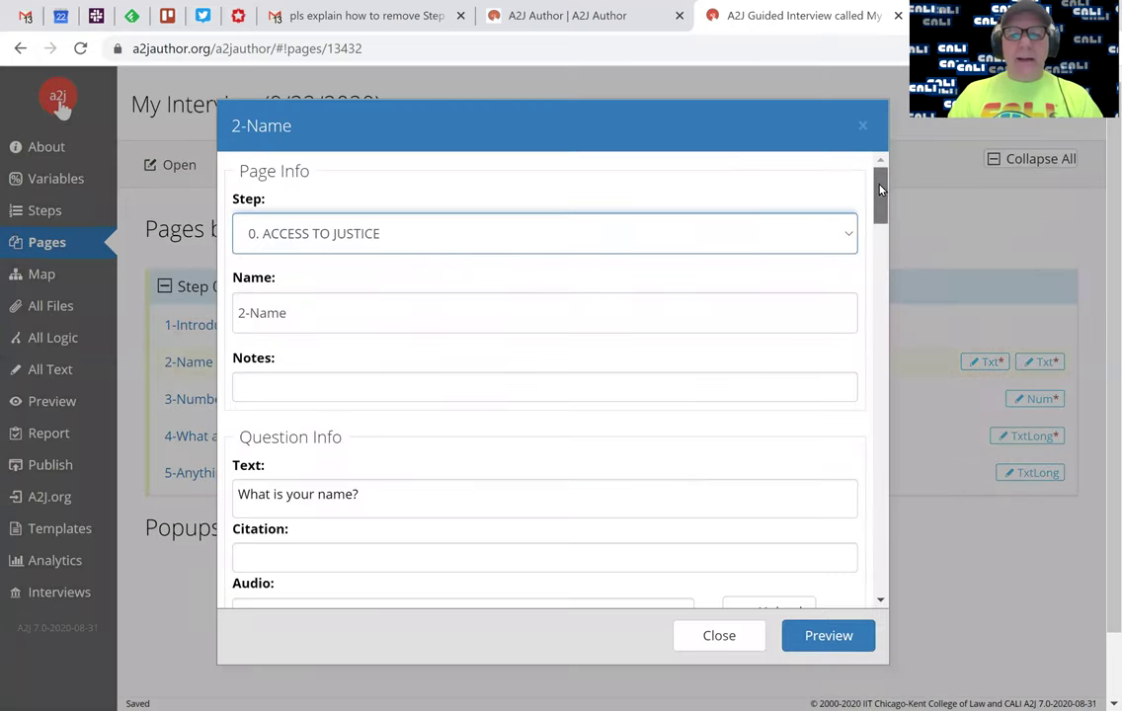
pyautogui.scroll(-10, 896, 296)
pyautogui.scroll(3, 898, 298)
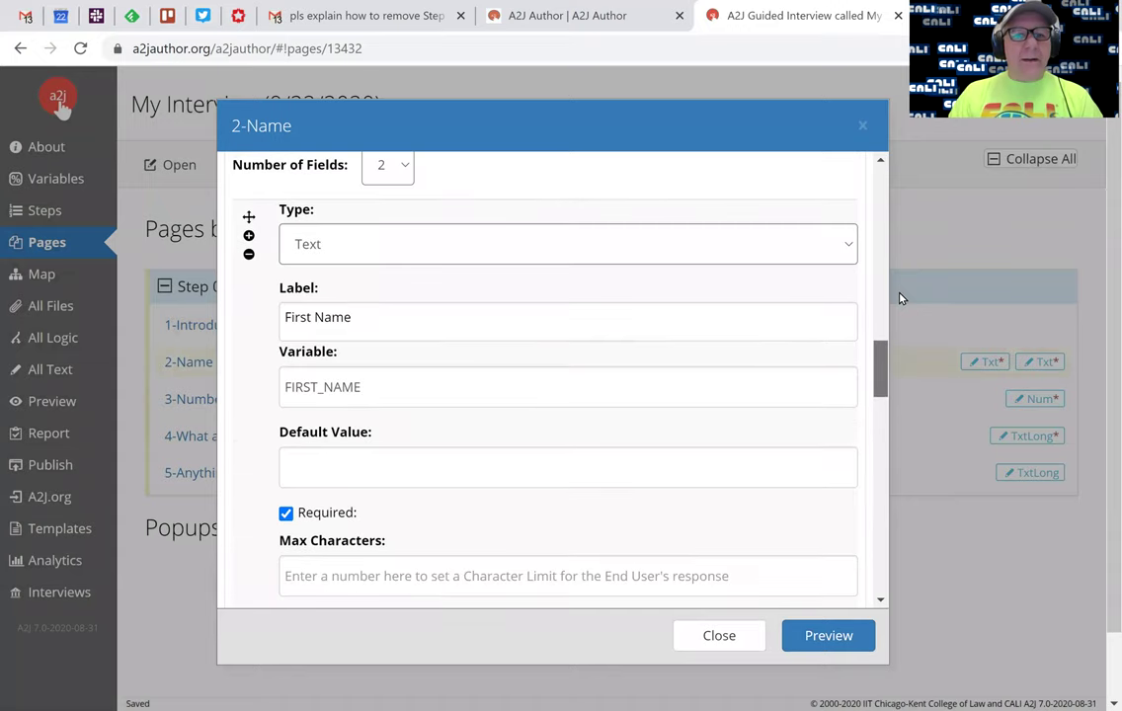
pyautogui.scroll(-3, 898, 297)
pyautogui.scroll(-8, 939, 450)
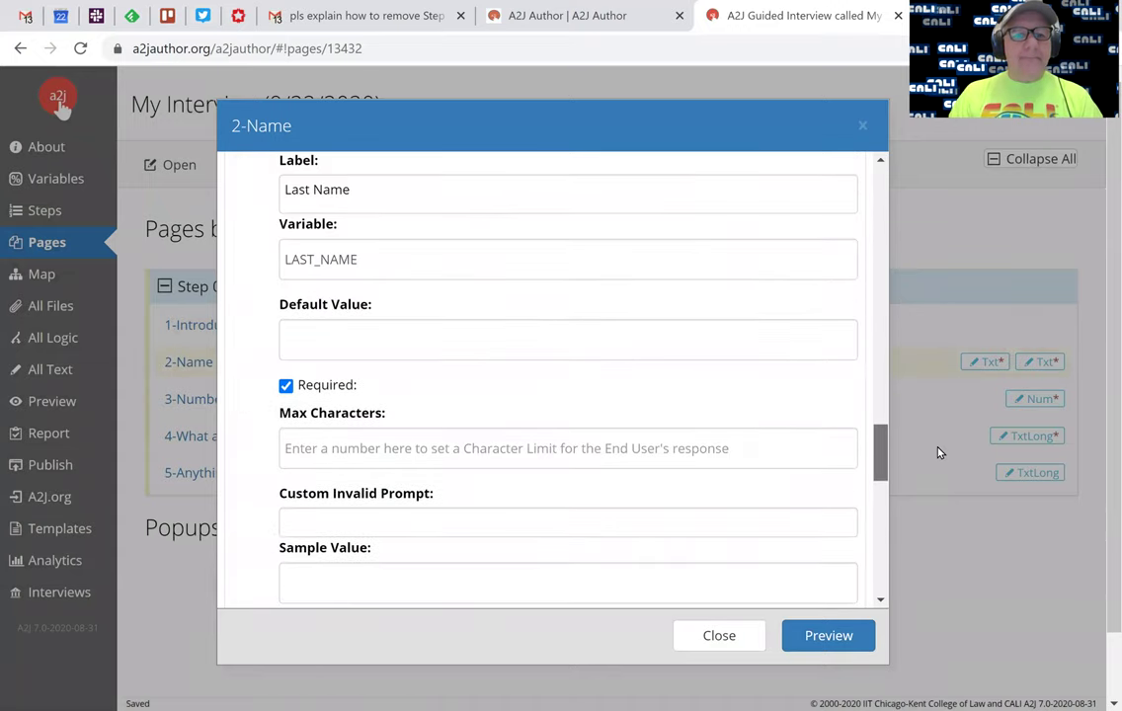
pyautogui.scroll(-3, 953, 503)
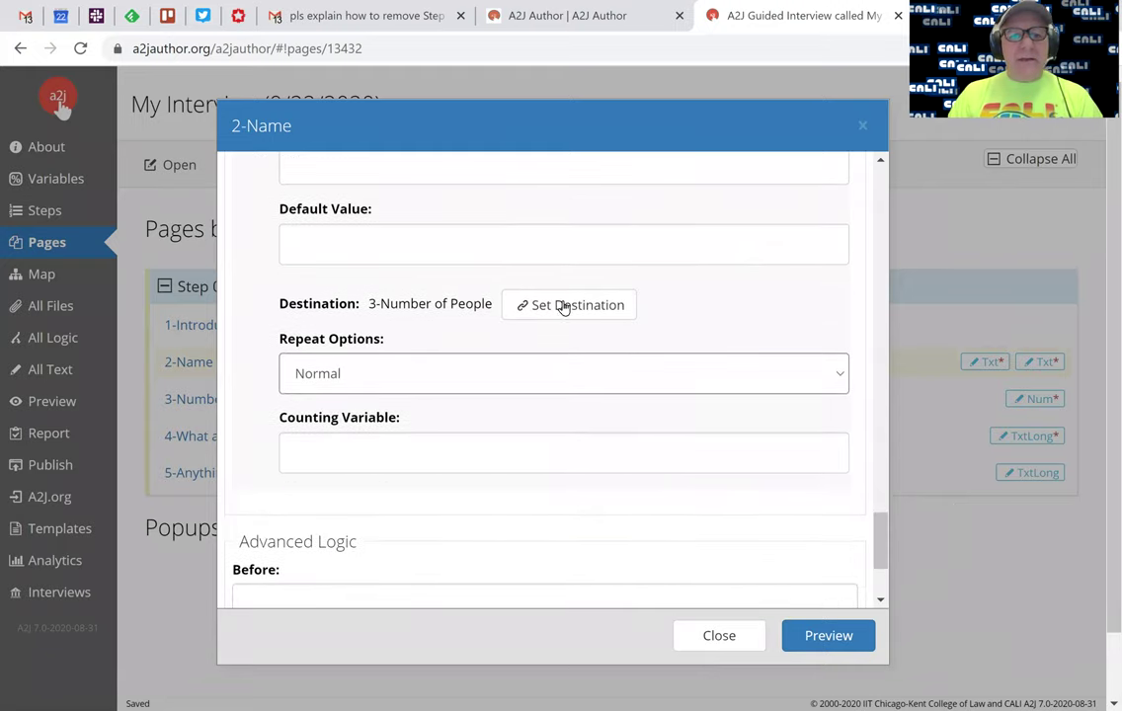
pyautogui.press('Escape')
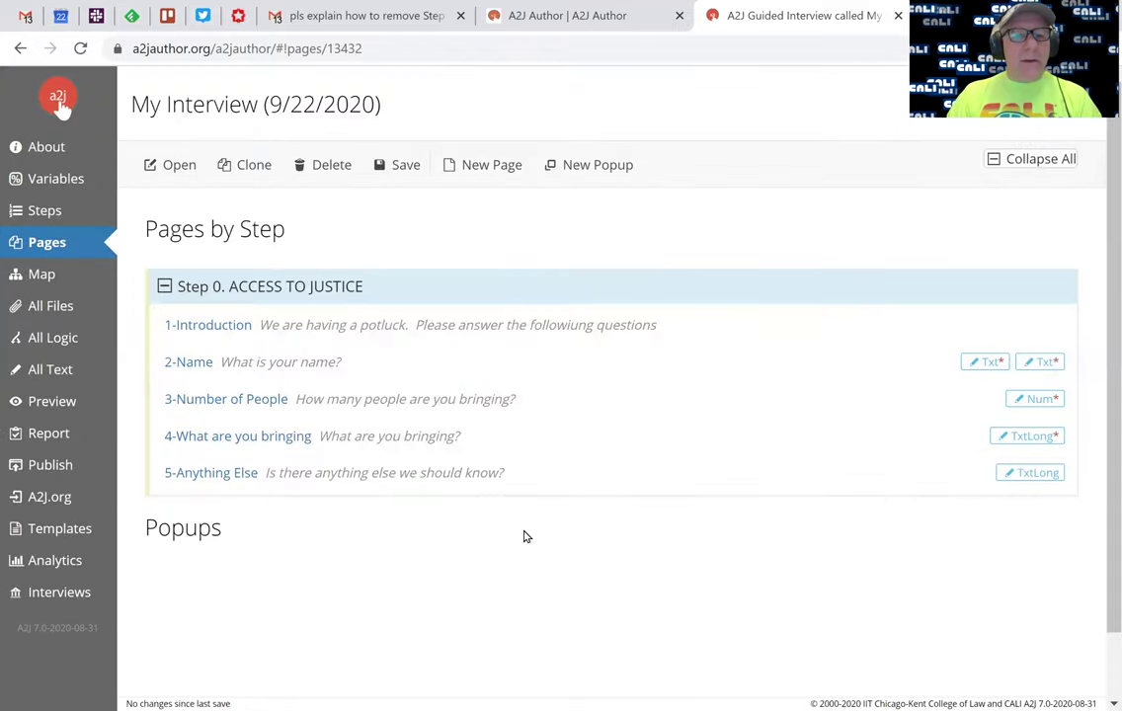
# Step: Review the 3-Number of People page editor and close it without changes
pyautogui.doubleClick(191, 400)
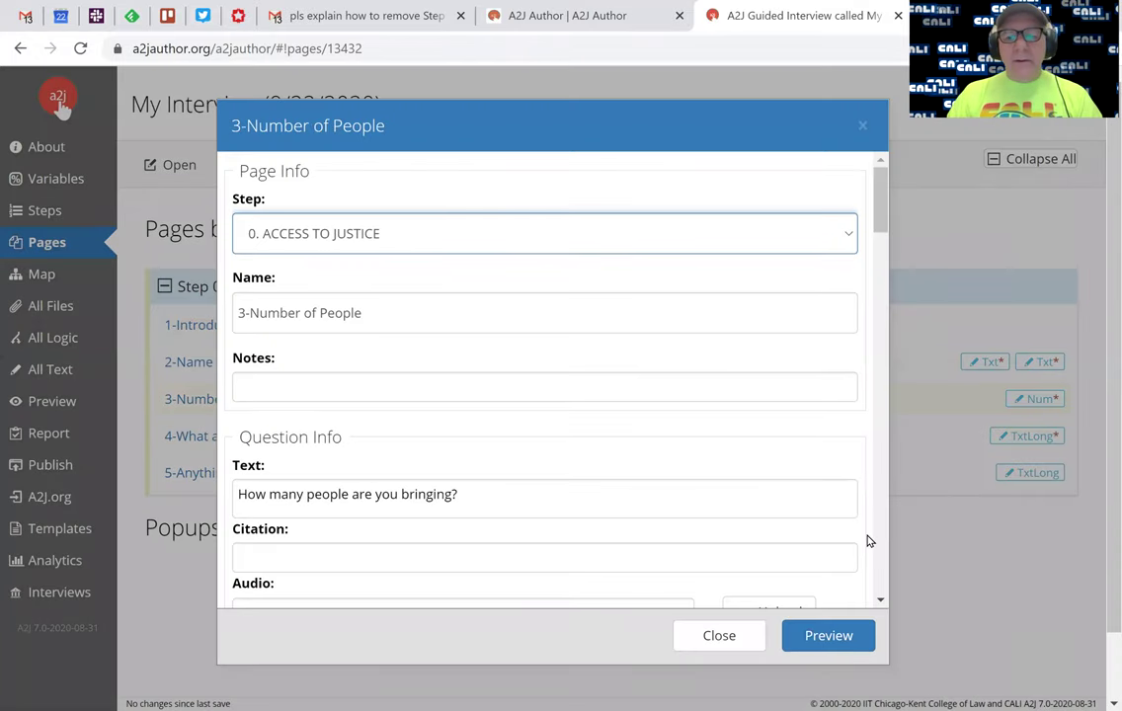
pyautogui.scroll(-15, 886, 287)
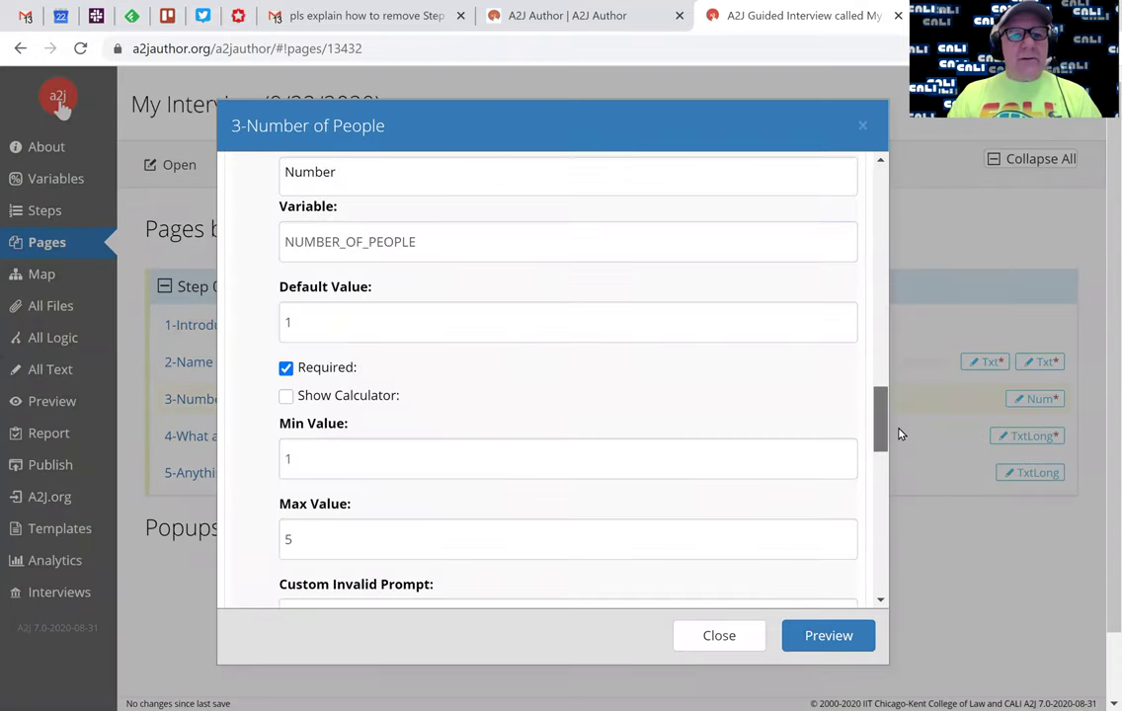
pyautogui.scroll(2, 898, 430)
pyautogui.scroll(-8, 910, 477)
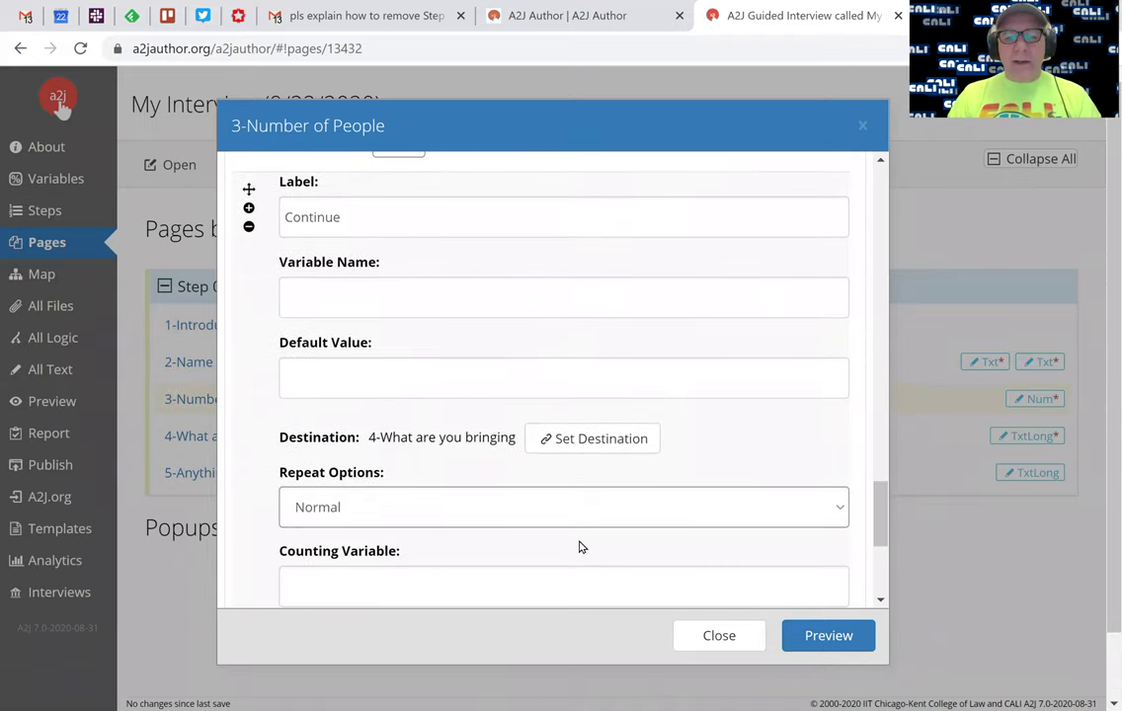
pyautogui.click(737, 644)
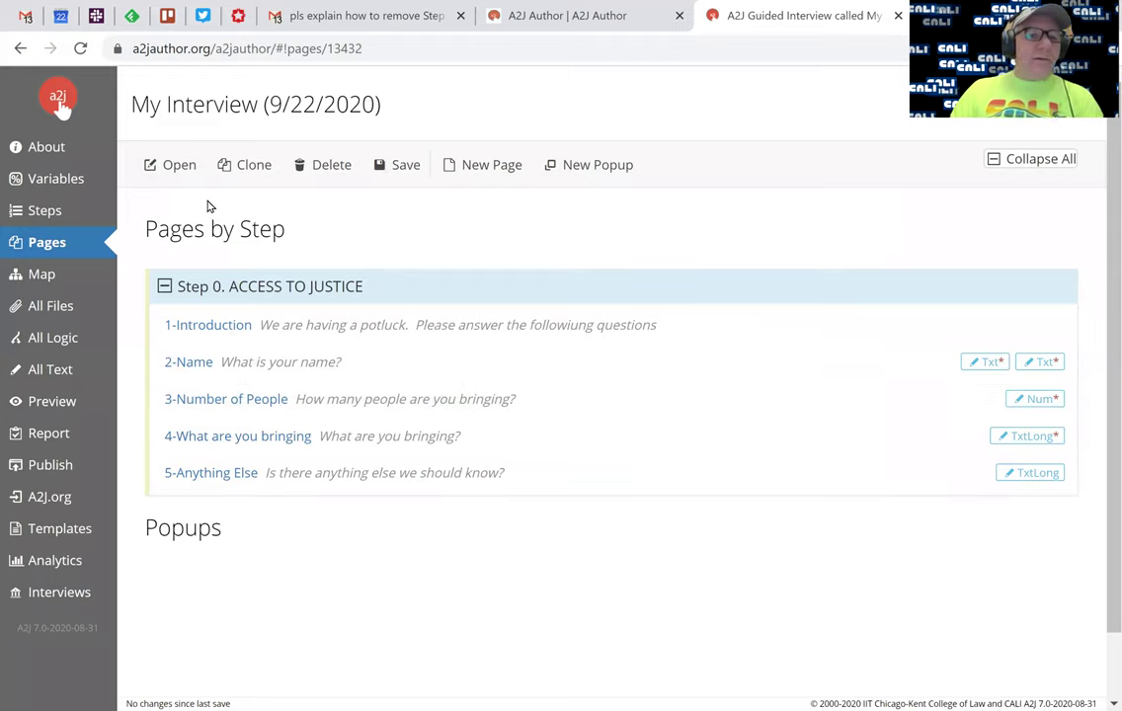
# Step: Switch to the Map view and zoom out to fit all pages
pyautogui.click(20, 274)
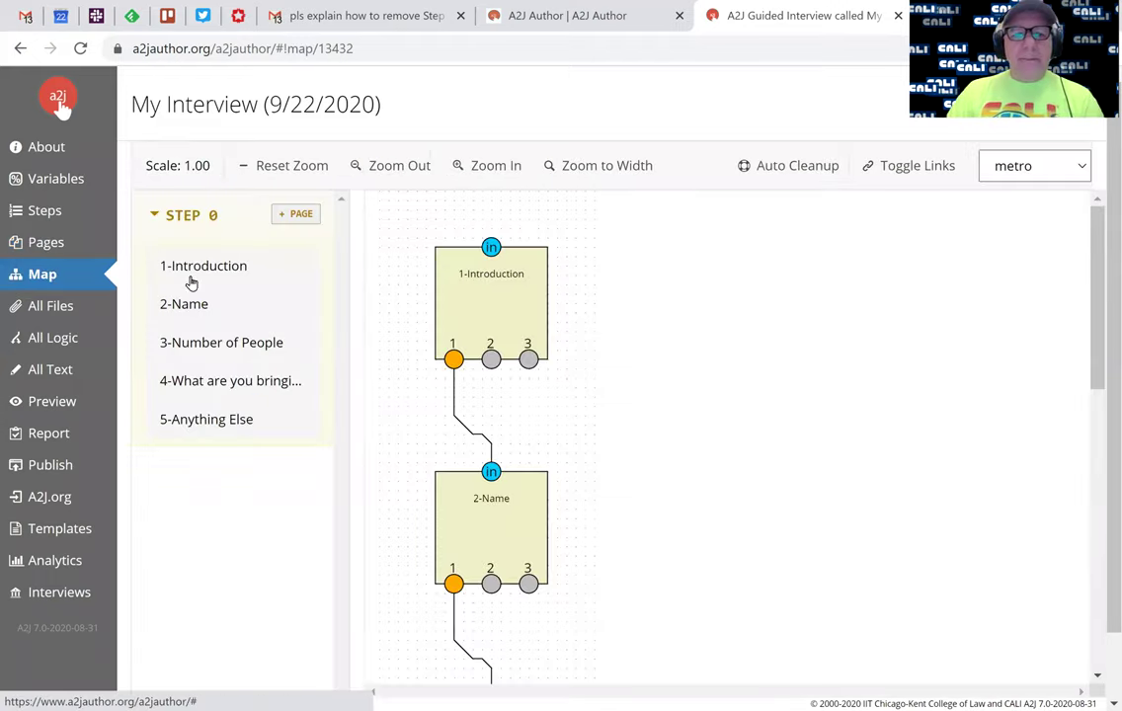
pyautogui.click(404, 168)
pyautogui.click(406, 168)
pyautogui.click(406, 167)
pyautogui.click(406, 168)
pyautogui.click(406, 168)
pyautogui.click(406, 168)
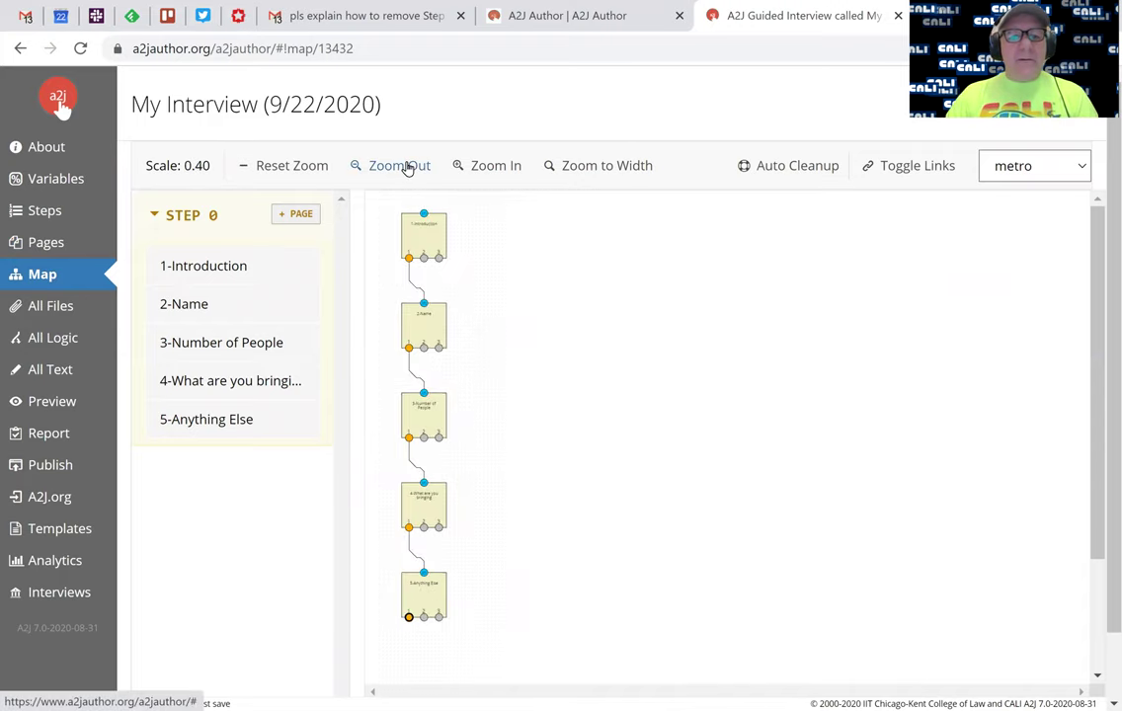
# Step: Step through the map nodes from 1-Introduction to 5-Anything Else to check links
pyautogui.moveTo(428, 237); pyautogui.dragTo(447, 248)
pyautogui.click(430, 327)
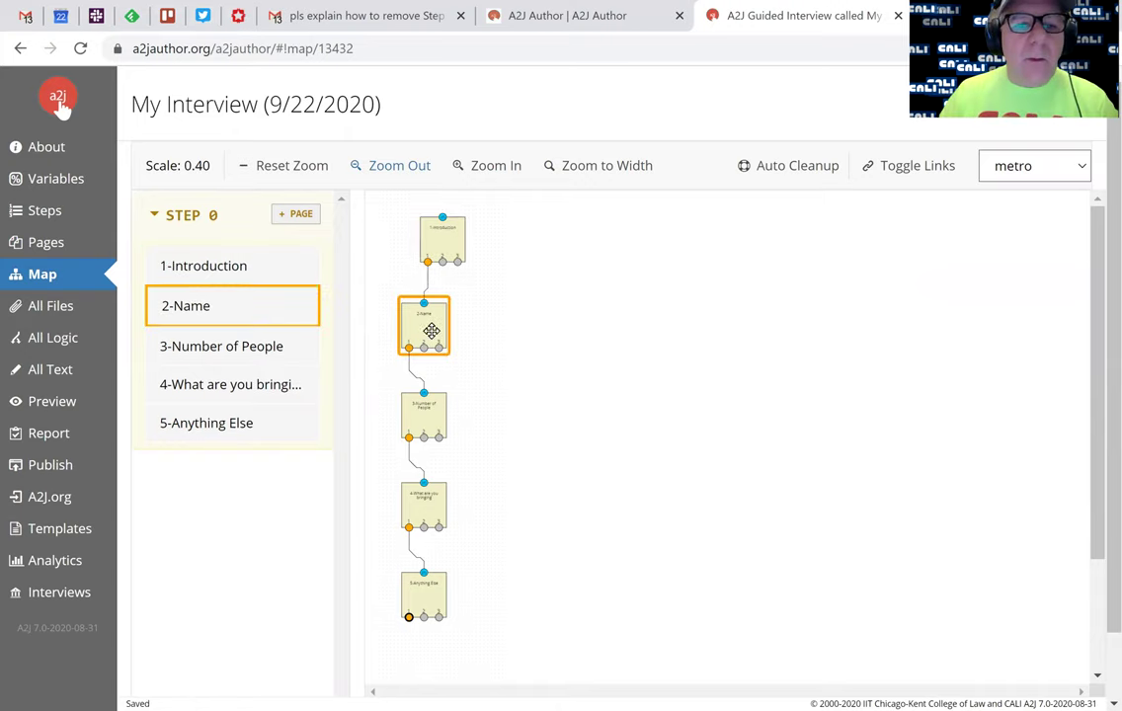
pyautogui.moveTo(425, 407); pyautogui.dragTo(430, 407)
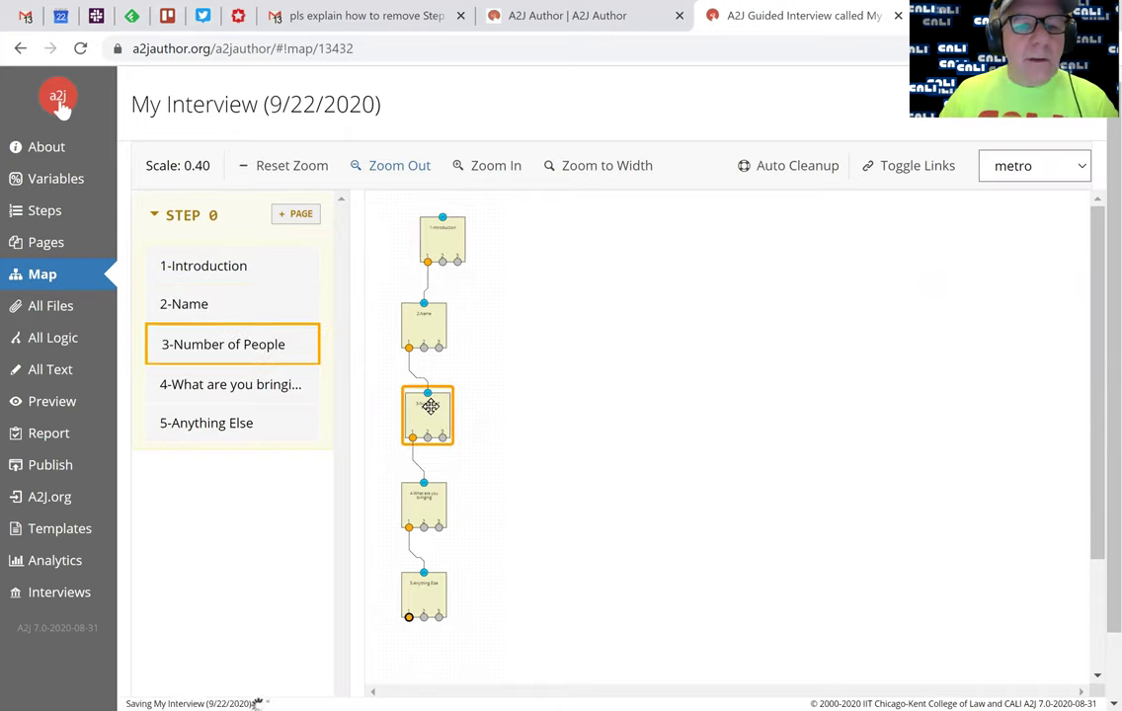
pyautogui.click(419, 502)
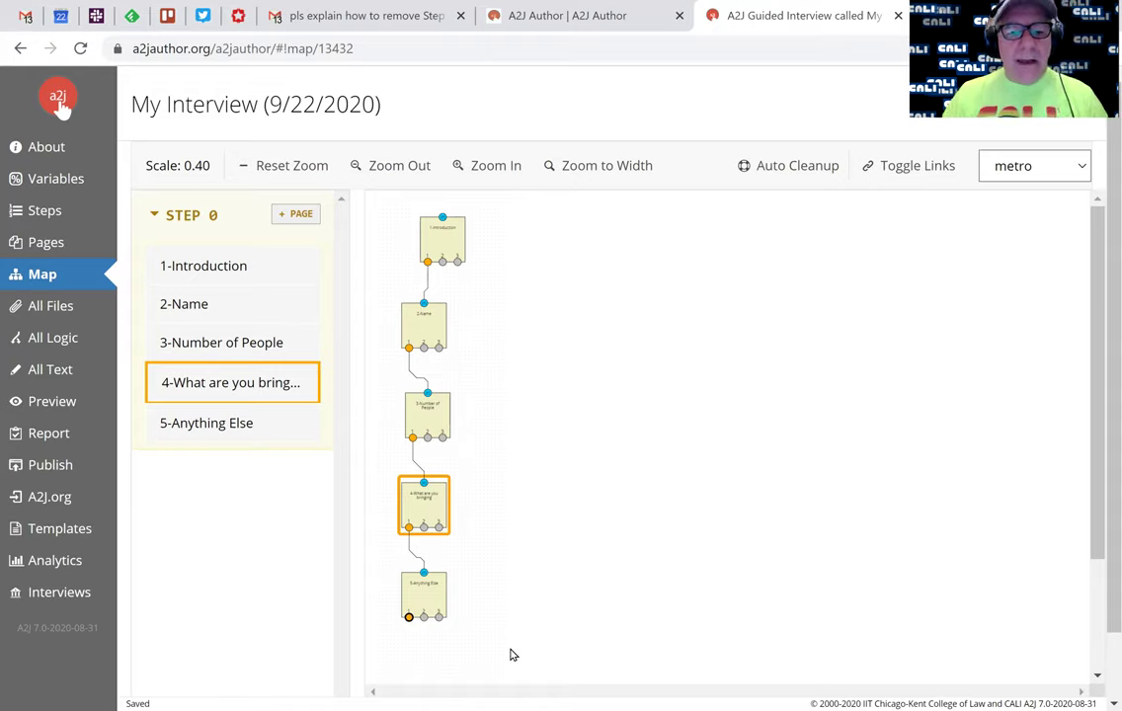
pyautogui.press('Down')
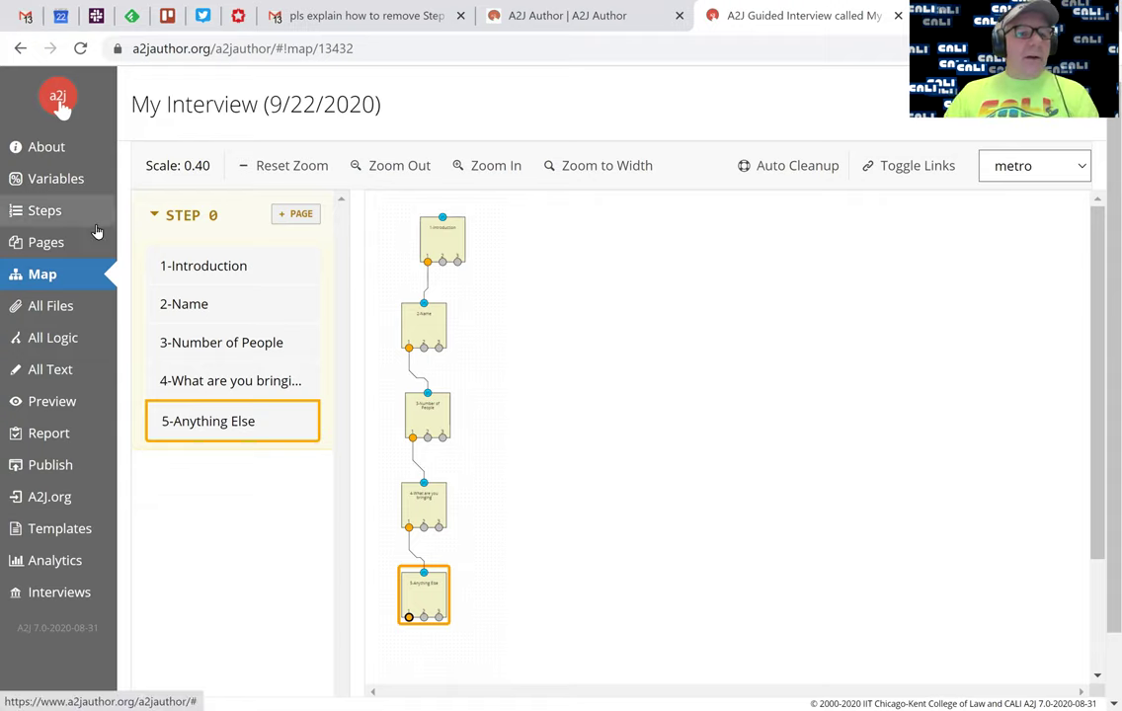
# Step: Preview the interview and try continuing past the name question with it blank
pyautogui.click(54, 400)
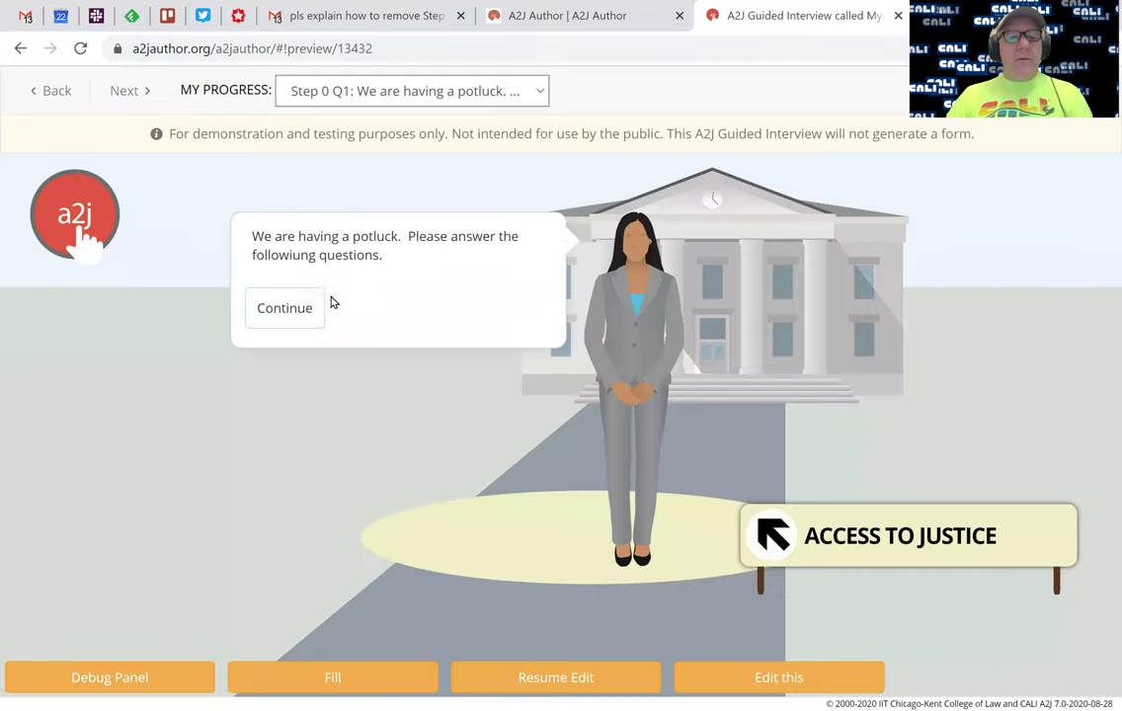
pyautogui.click(294, 310)
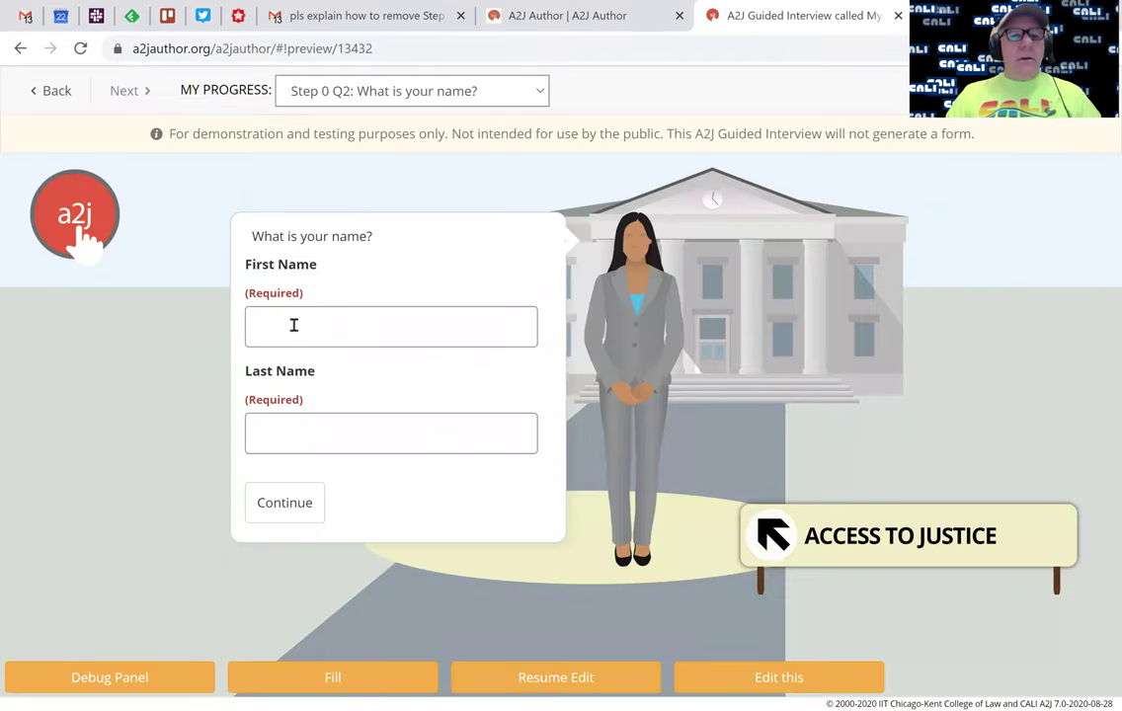
pyautogui.click(293, 324)
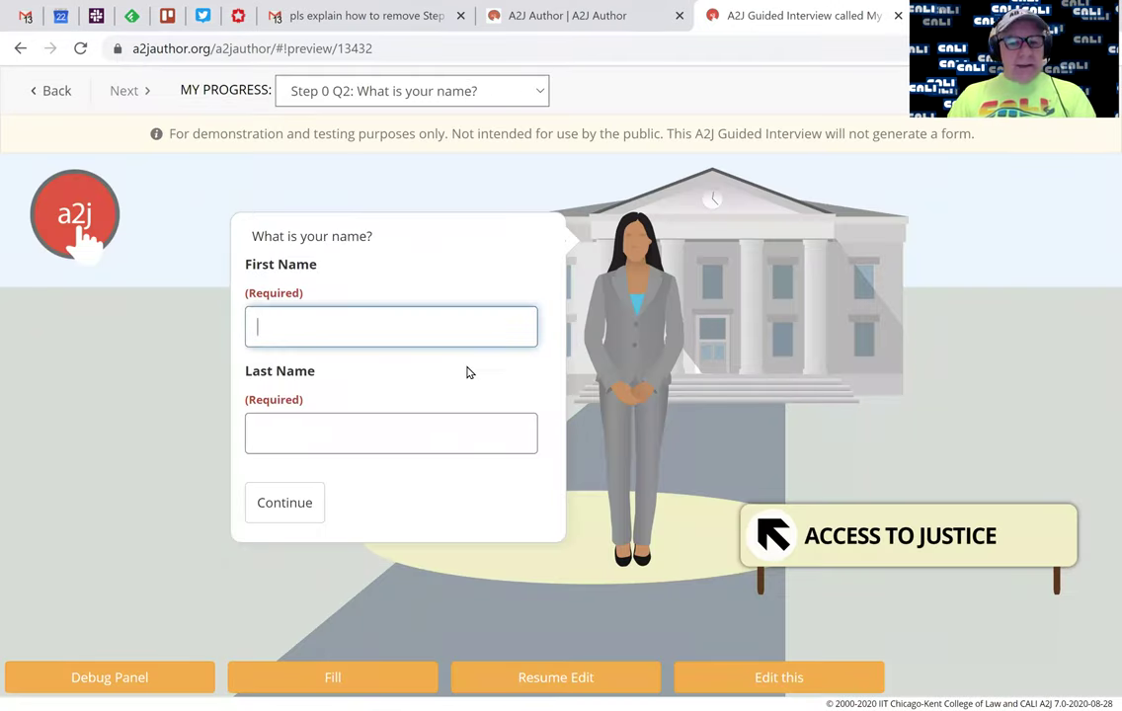
pyautogui.click(291, 504)
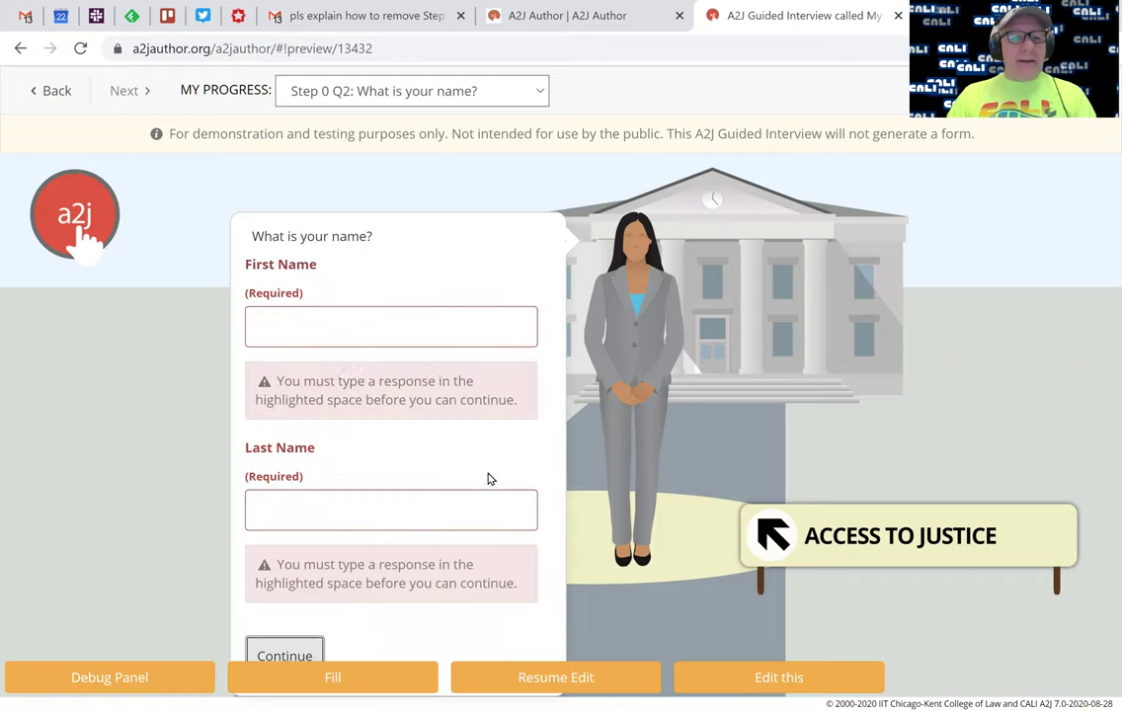
# Step: Enter a first and last name and advance to the guest-count question
pyautogui.click(304, 324)
pyautogui.write('JO')
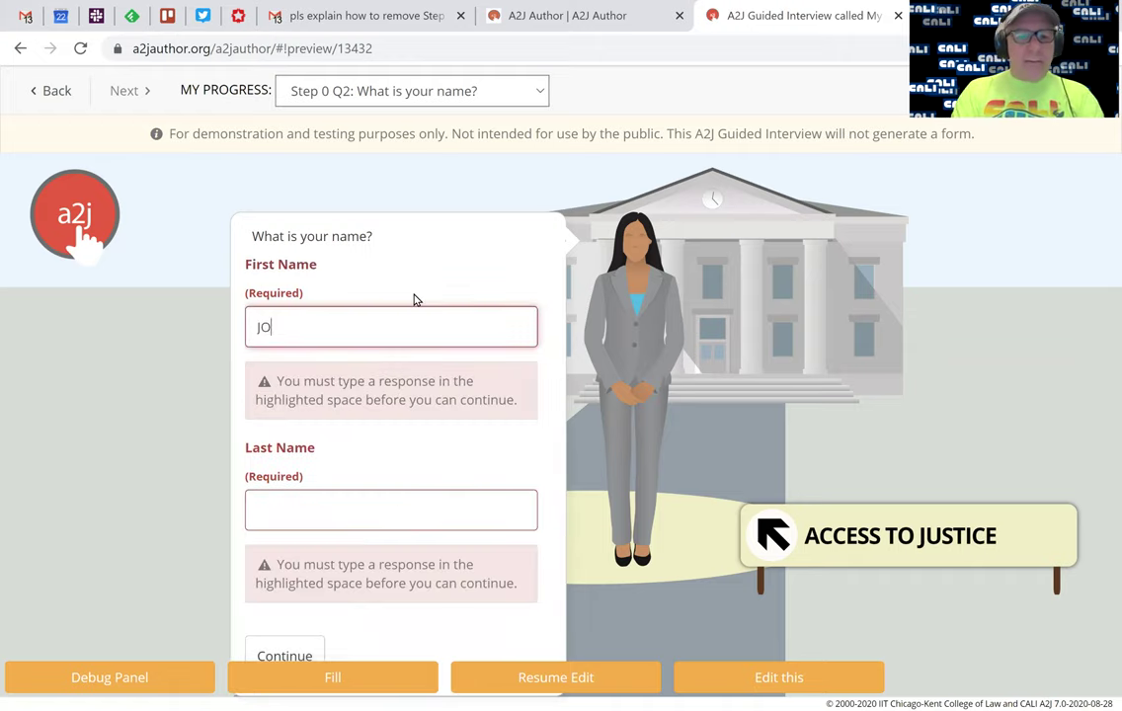
pyautogui.write('HN')
pyautogui.press('Tab')
pyautogui.write('MAYER')
pyautogui.press('Tab')
pyautogui.press('Return')
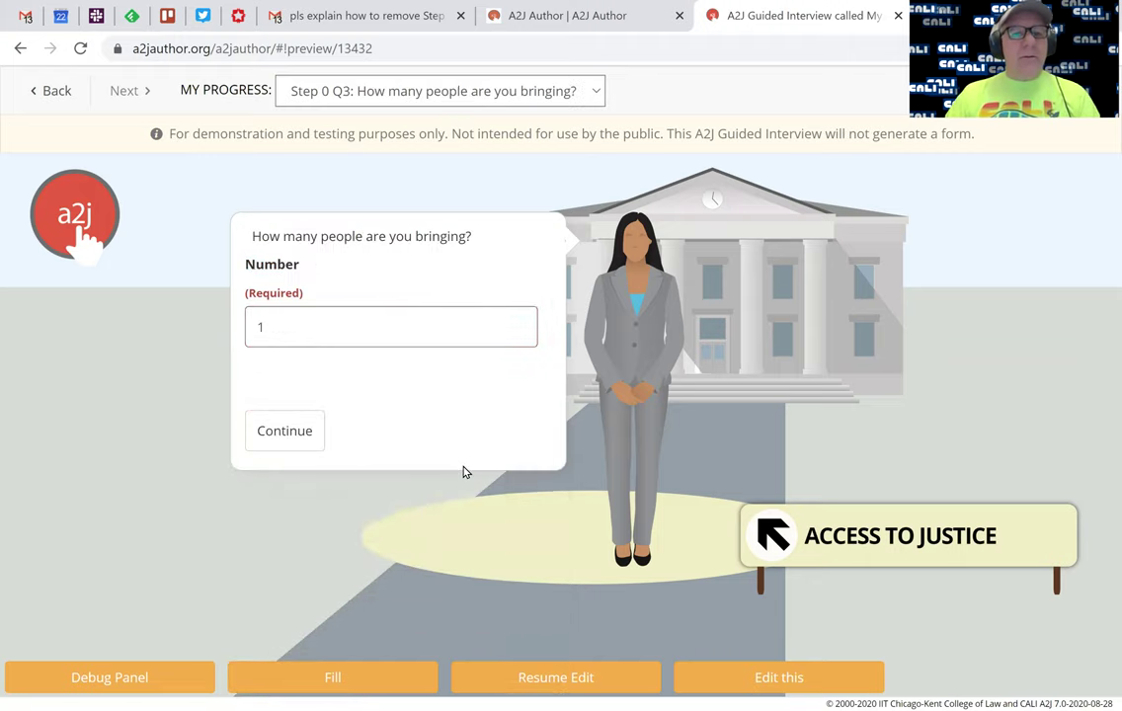
# Step: Submit 12 people to test the 1–5 limit, then select the rejected value
pyautogui.click(353, 336)
pyautogui.write('1')
pyautogui.doubleClick(250, 327)
pyautogui.write('12')
pyautogui.click(283, 432)
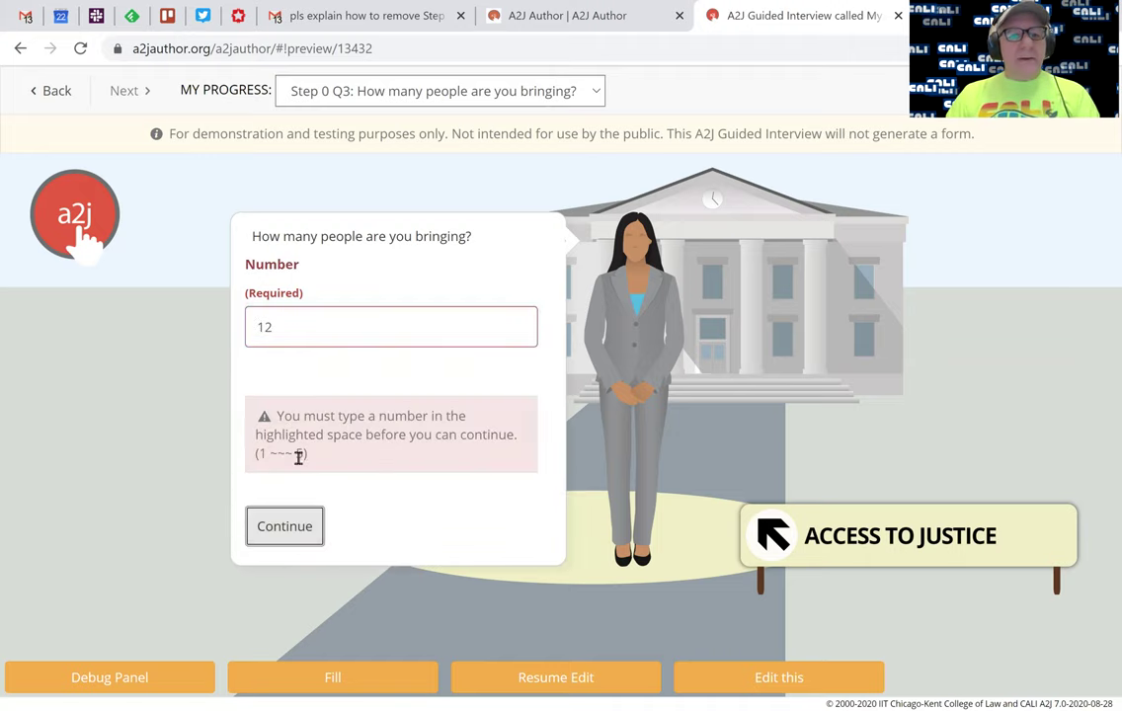
pyautogui.doubleClick(279, 335)
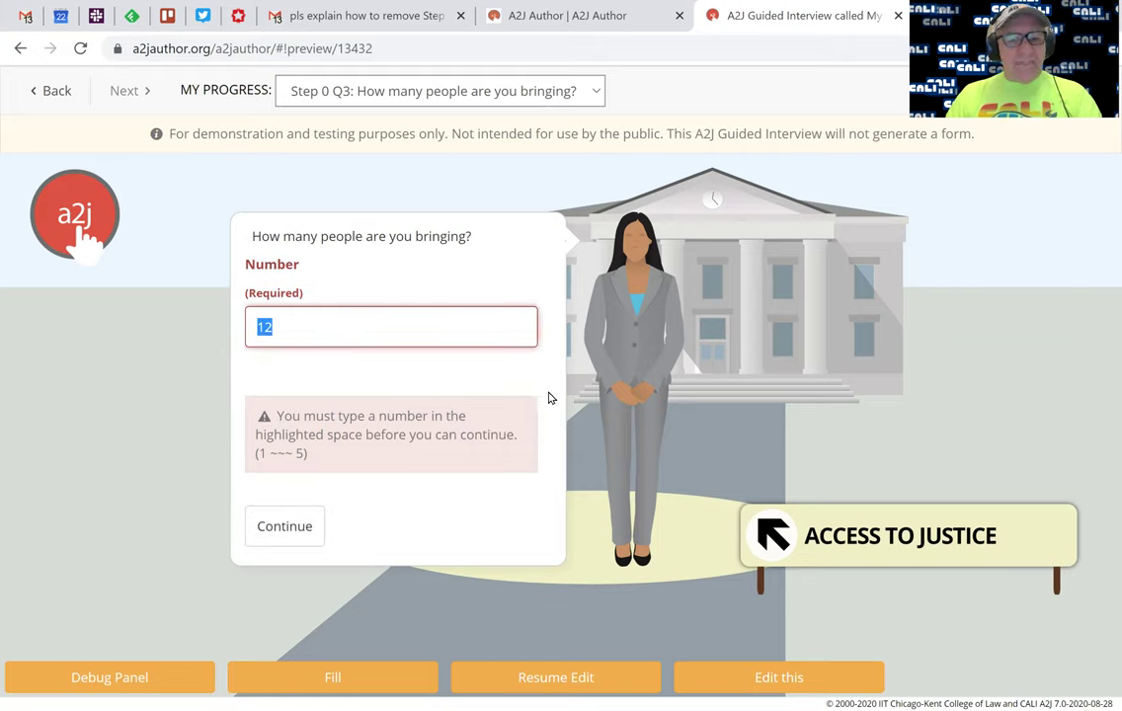
# Step: Correct the guest count to 4 and answer 'BACON, EGGS, TOAST AND JAM'
pyautogui.write('4')
pyautogui.click(293, 425)
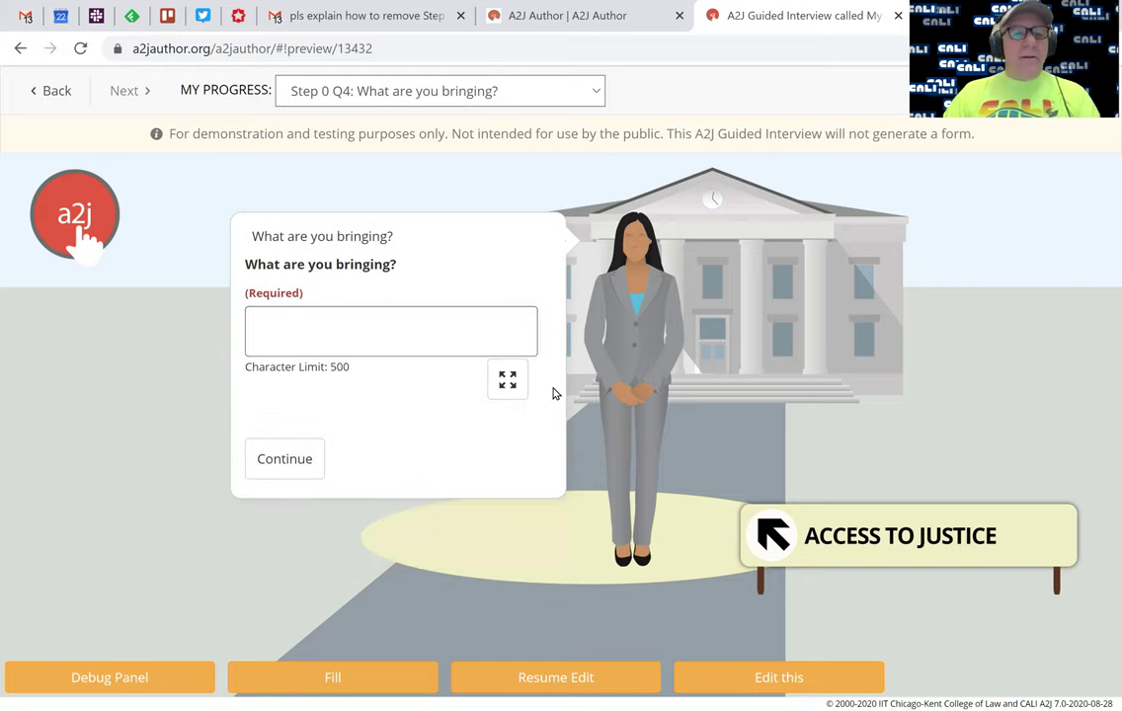
pyautogui.click(363, 328)
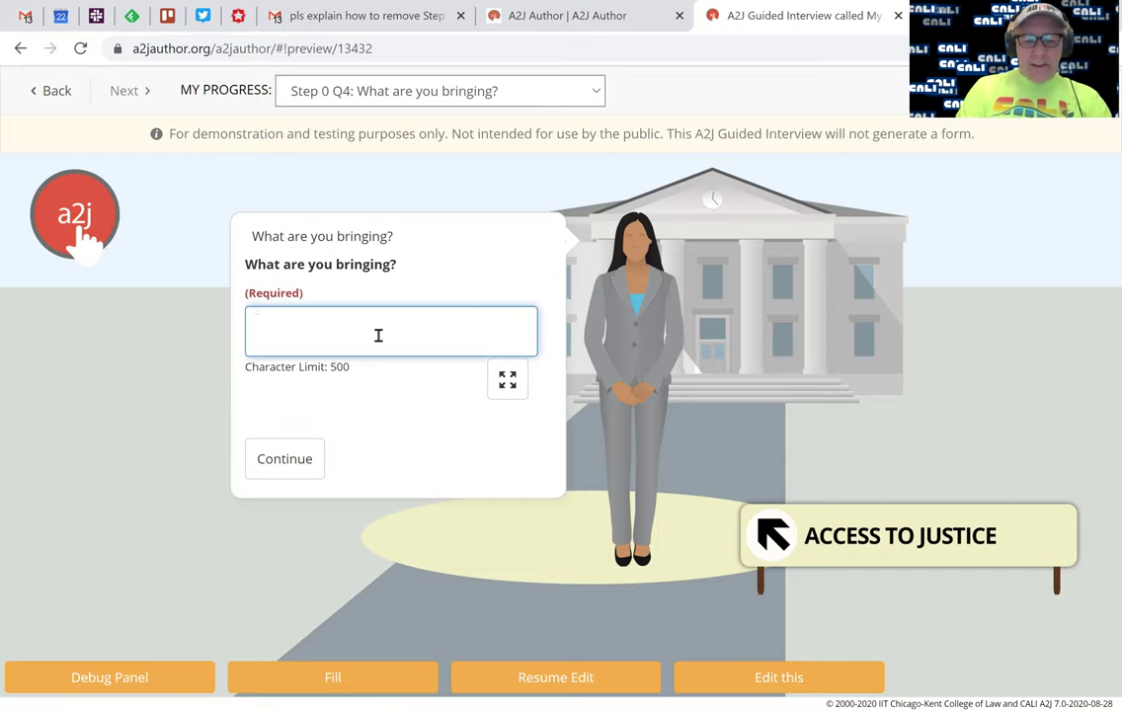
pyautogui.write('BACON, EGGS, TOAST AND JAM')
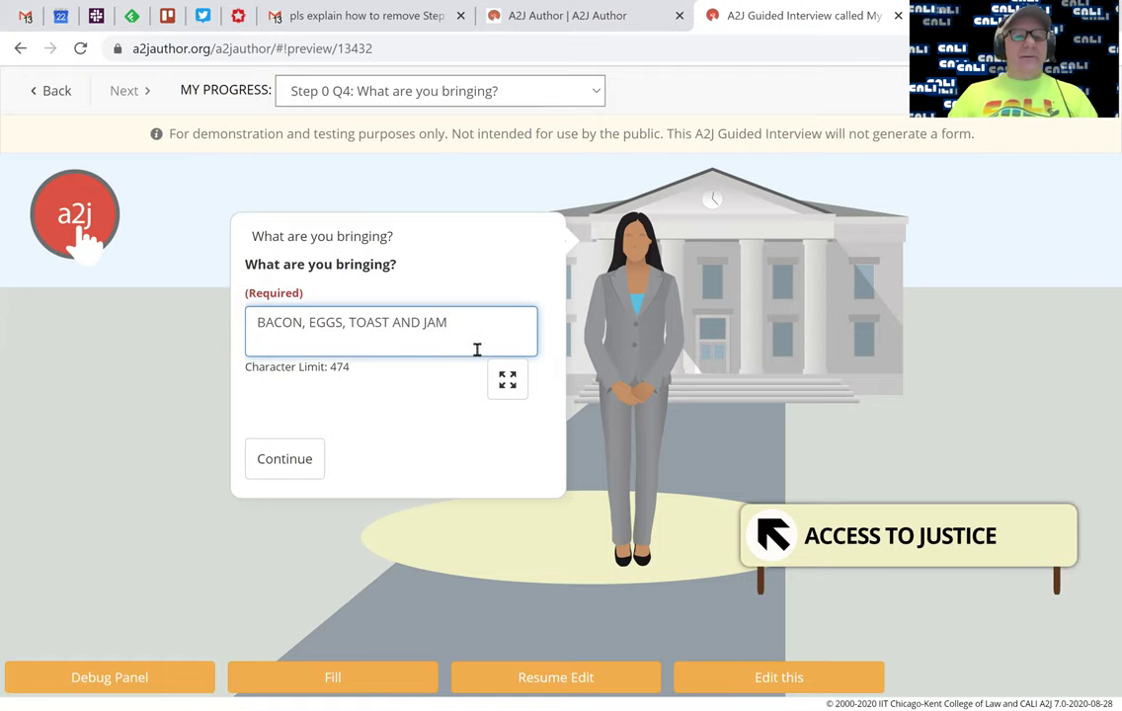
pyautogui.click(282, 463)
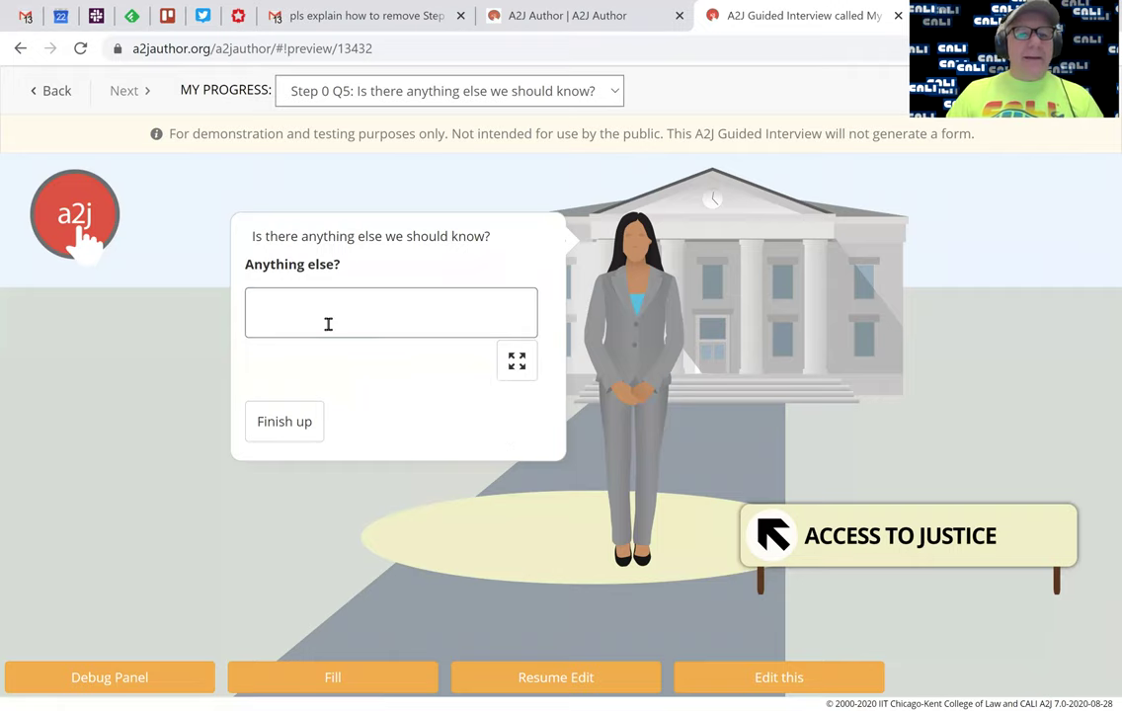
# Step: Answer 'NOTHING ELSE' and use Finish up to show the document-assembly author note
pyautogui.click(326, 323)
pyautogui.write('NOTHING ELSE')
pyautogui.click(304, 422)
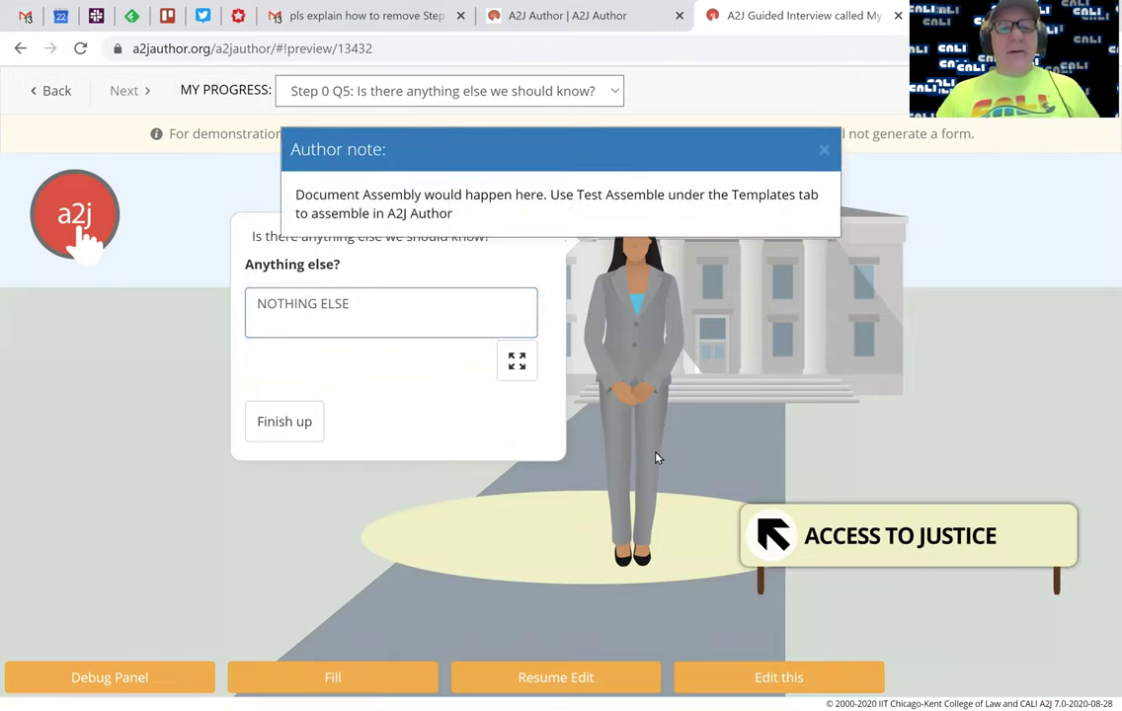